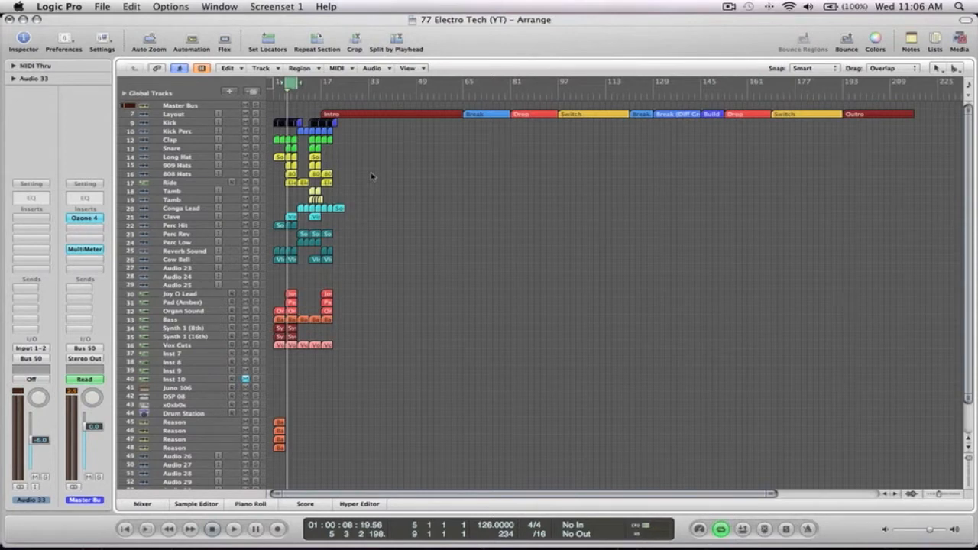
Examine the colour-coded section regions on the Layout track one by one, from Intro to Outro
click(178, 115)
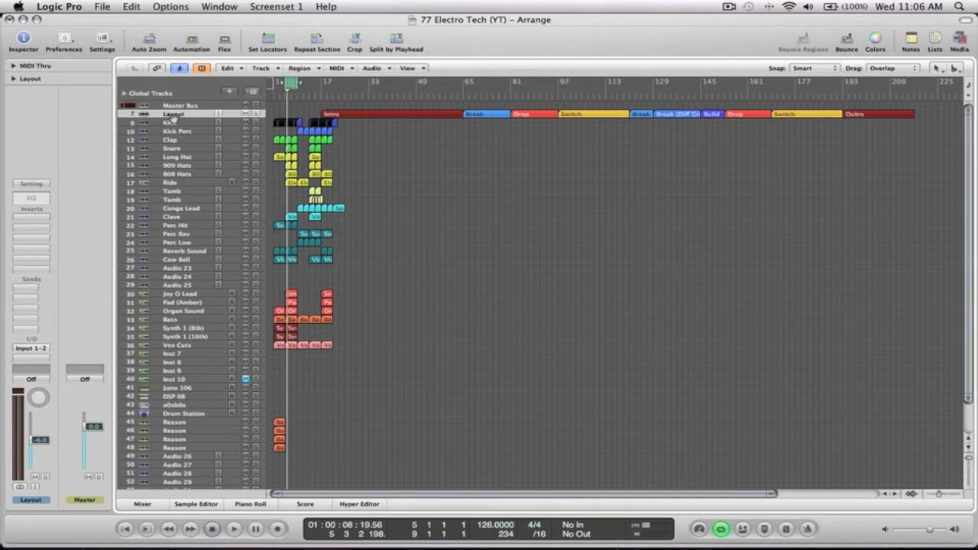
drag(920, 135, 275, 97)
click(409, 221)
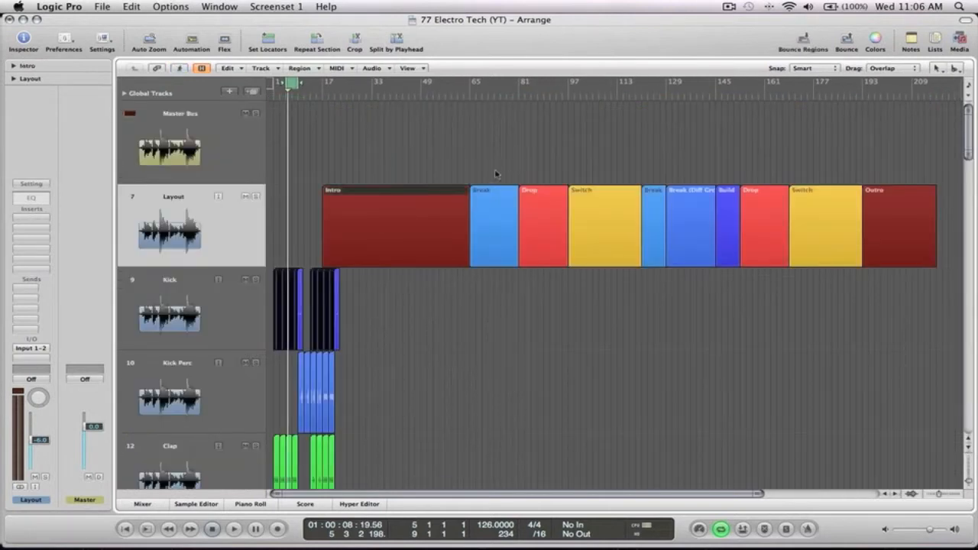
click(496, 198)
click(551, 206)
click(608, 206)
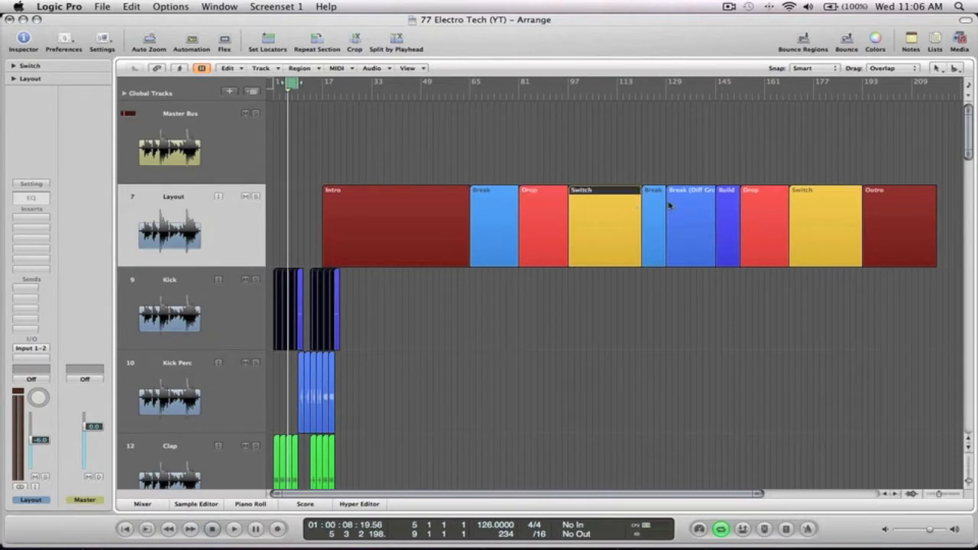
click(657, 206)
click(679, 205)
click(729, 205)
click(764, 205)
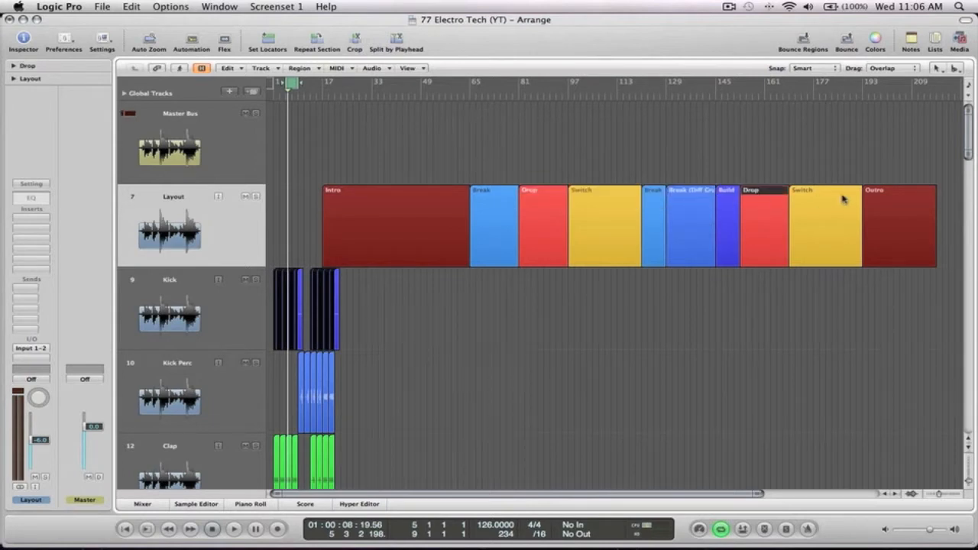
click(826, 200)
click(900, 197)
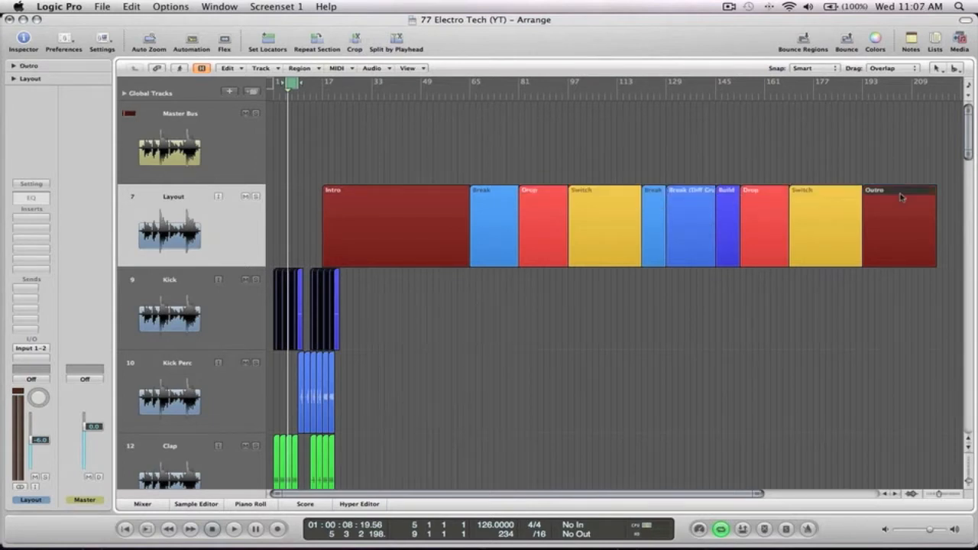
click(482, 151)
key(z)
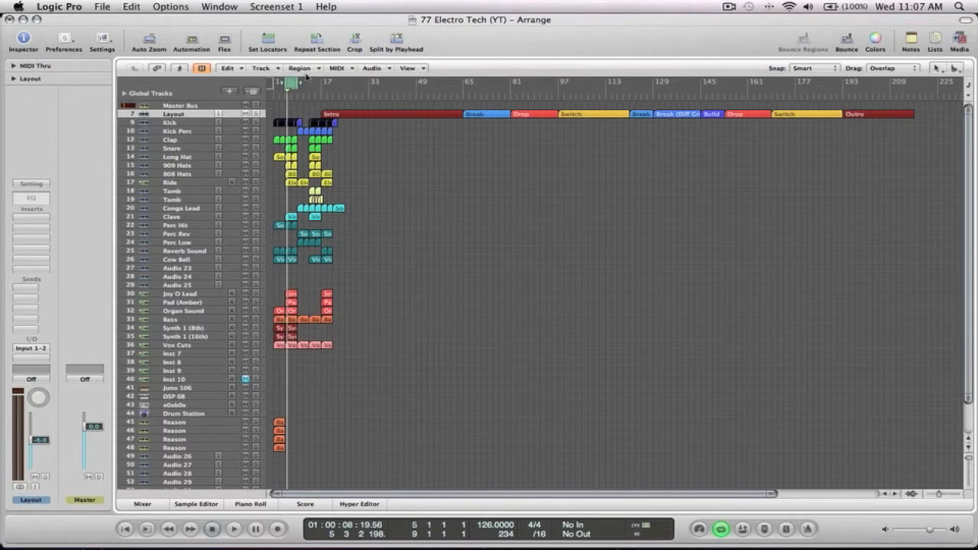
Measure the Intro section with a cycle range from bar 17 to bar 65, and switch cycling off
drag(292, 83, 462, 87)
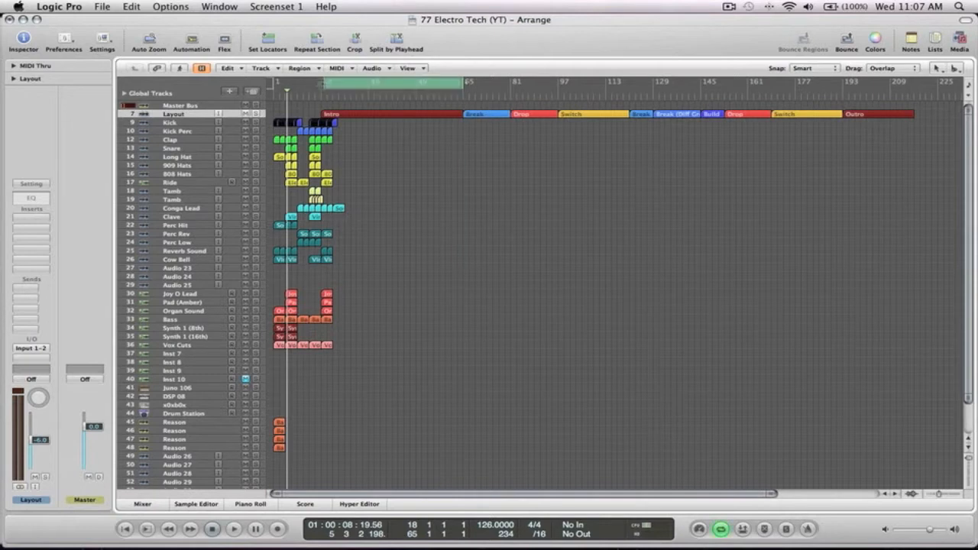
drag(324, 82, 319, 82)
key(ctrl+alt+Left)
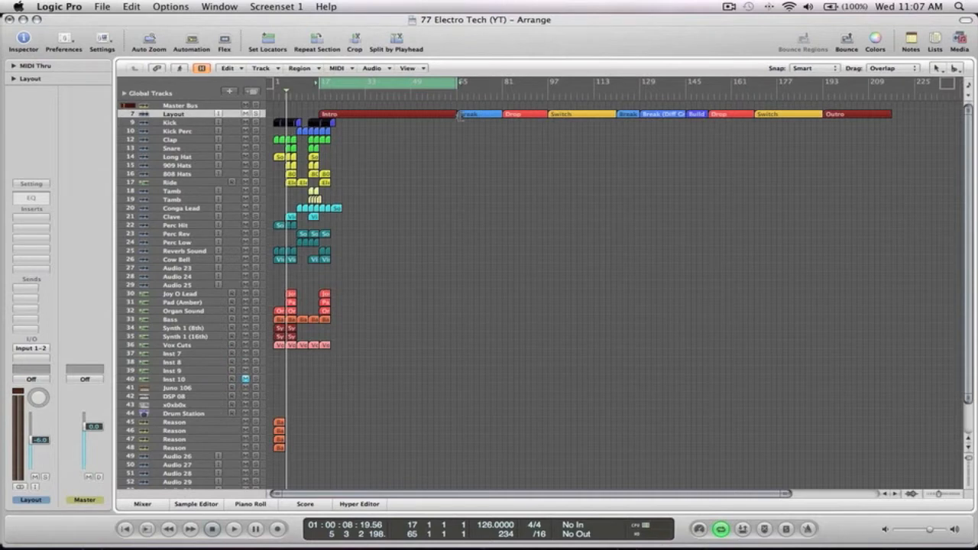
click(421, 82)
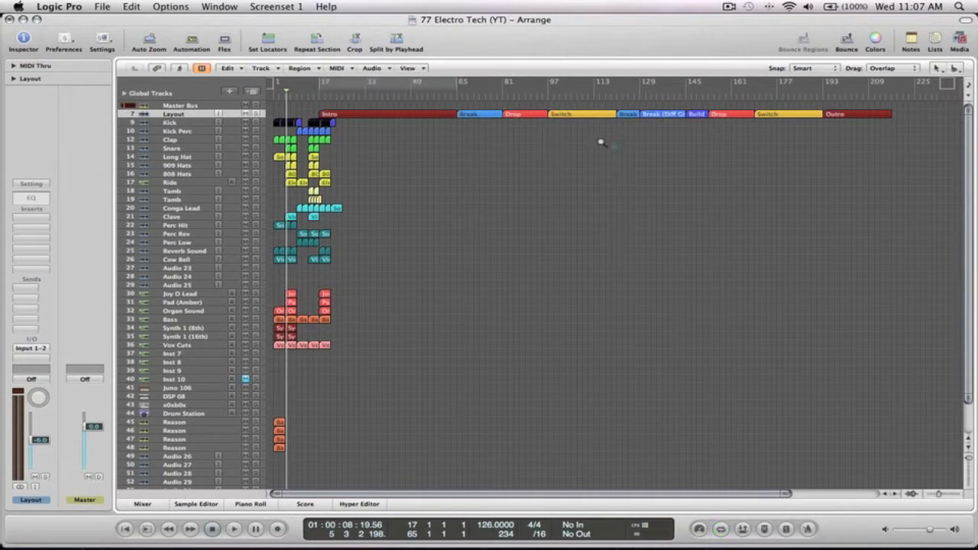
Mark the first Break section with a cycle range from bar 65 to bar 81, and switch cycling off
drag(618, 118, 458, 101)
scroll(457, 107, left, 3)
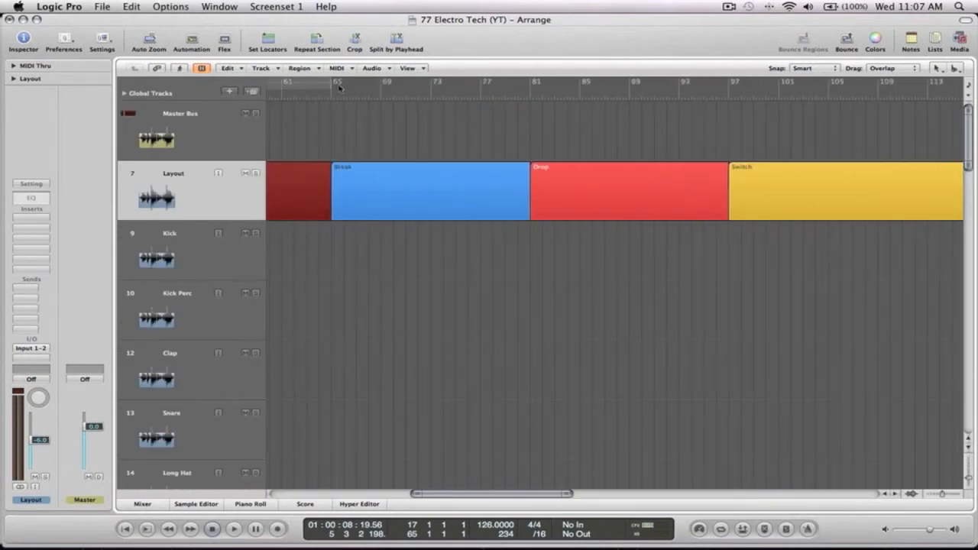
drag(333, 86, 530, 86)
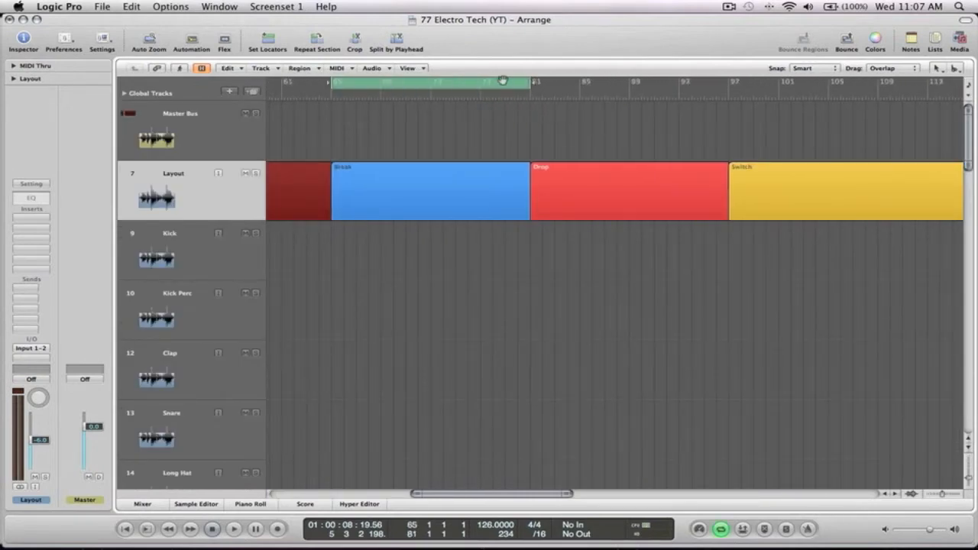
ctrl+alt+click(591, 143)
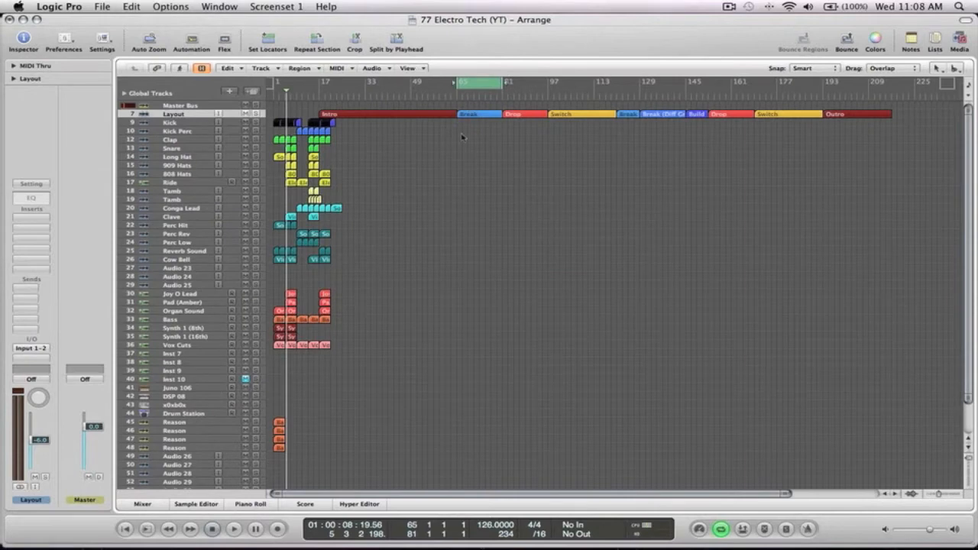
click(472, 89)
Place the playhead at bar 9 and mute the two Conga Lead regions between bars 9 and 13
drag(361, 391, 277, 116)
click(420, 93)
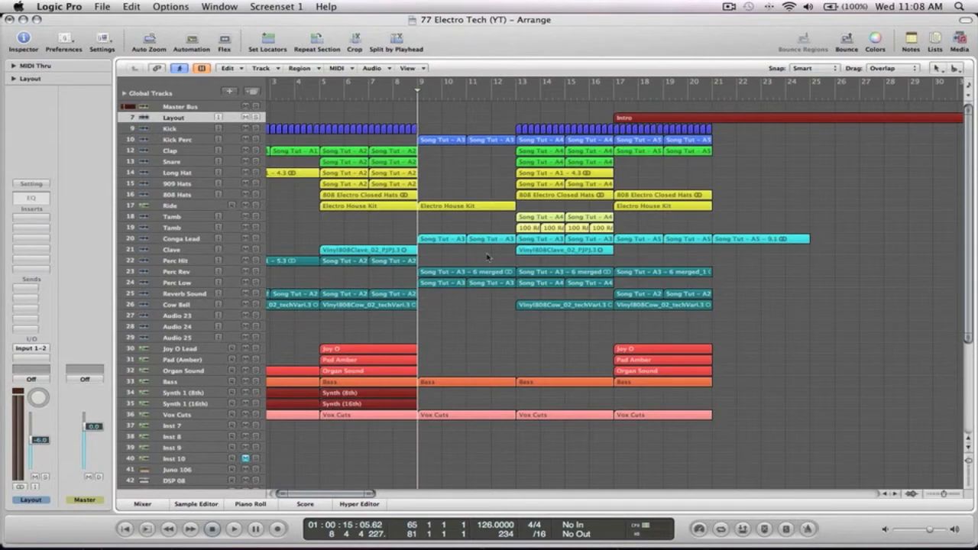
drag(444, 226, 475, 239)
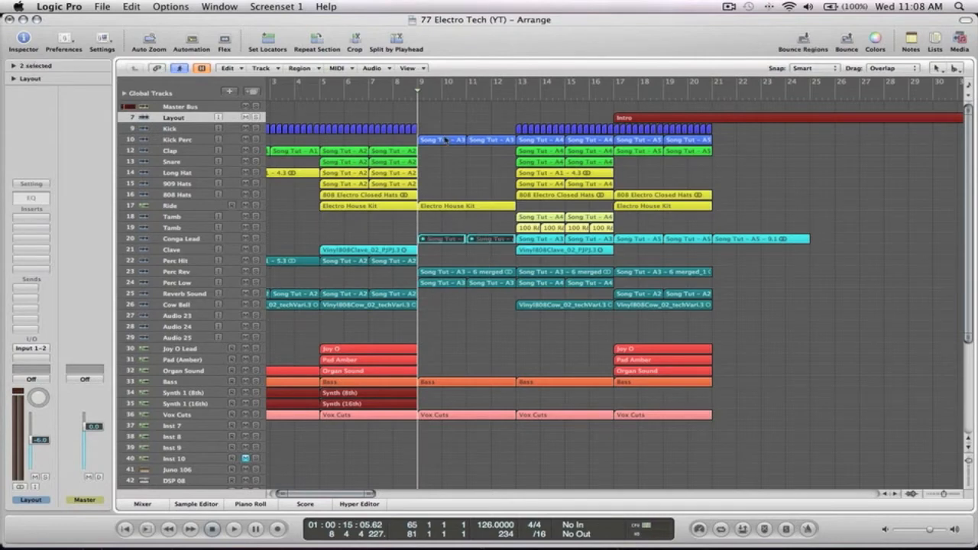
Audition the loop sections from bar 9 into bar 14, and stop playback
key(space)
ctrl+alt+click(474, 174)
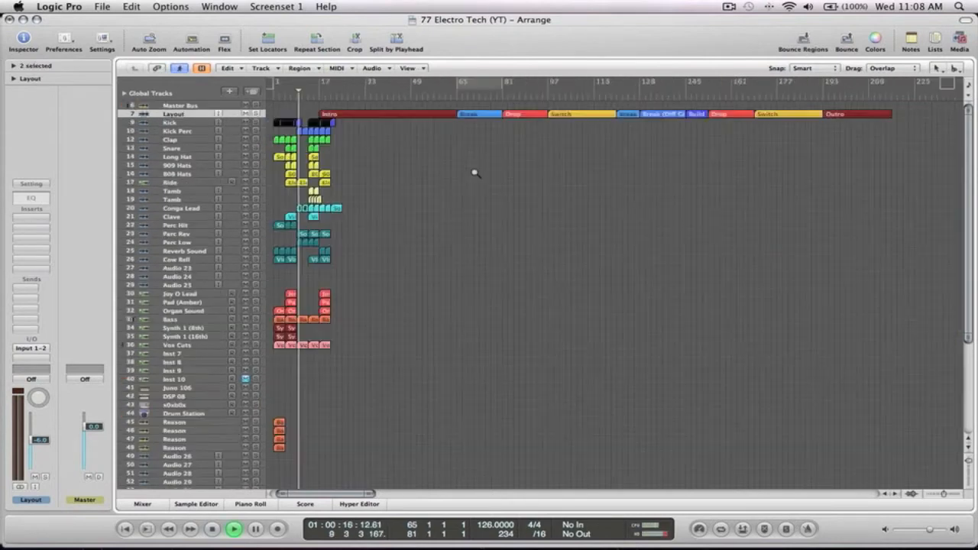
click(468, 178)
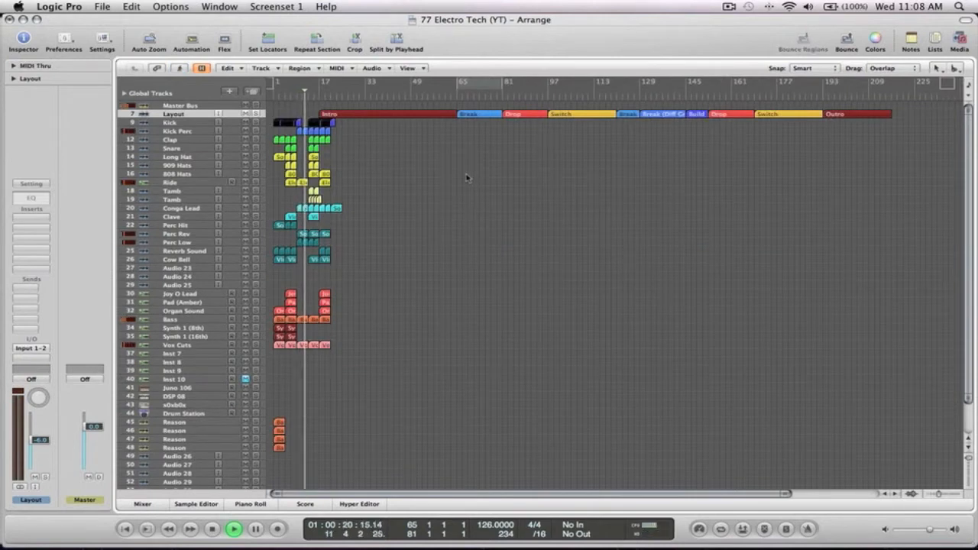
key(space)
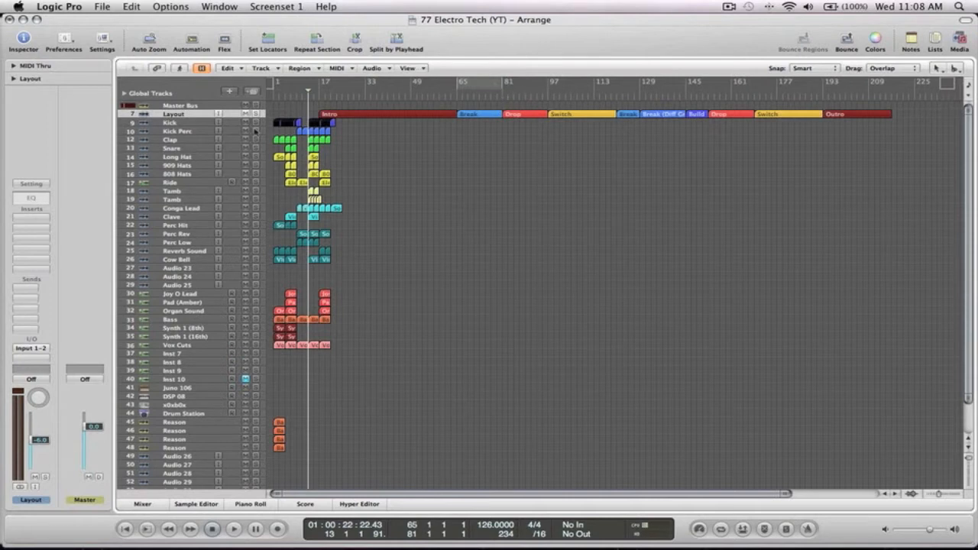
key(space)
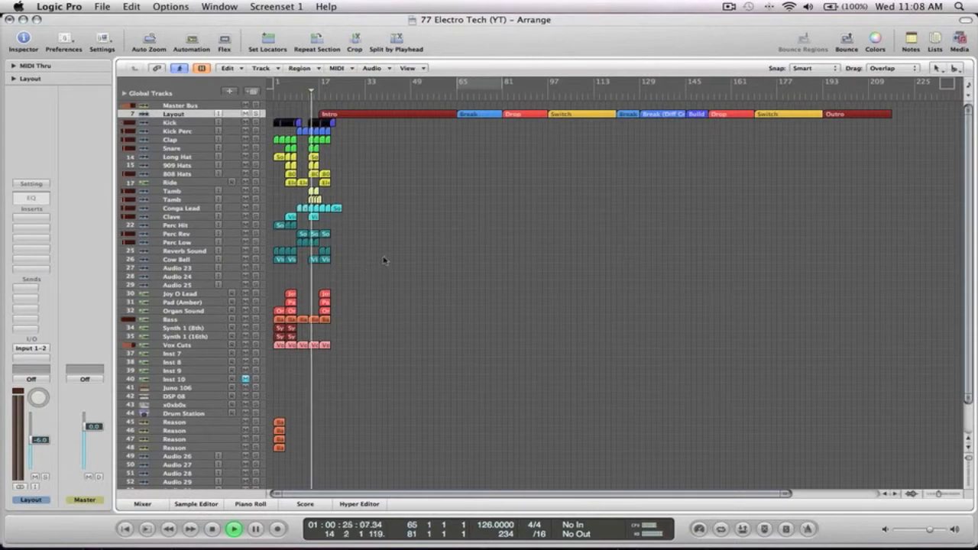
key(space)
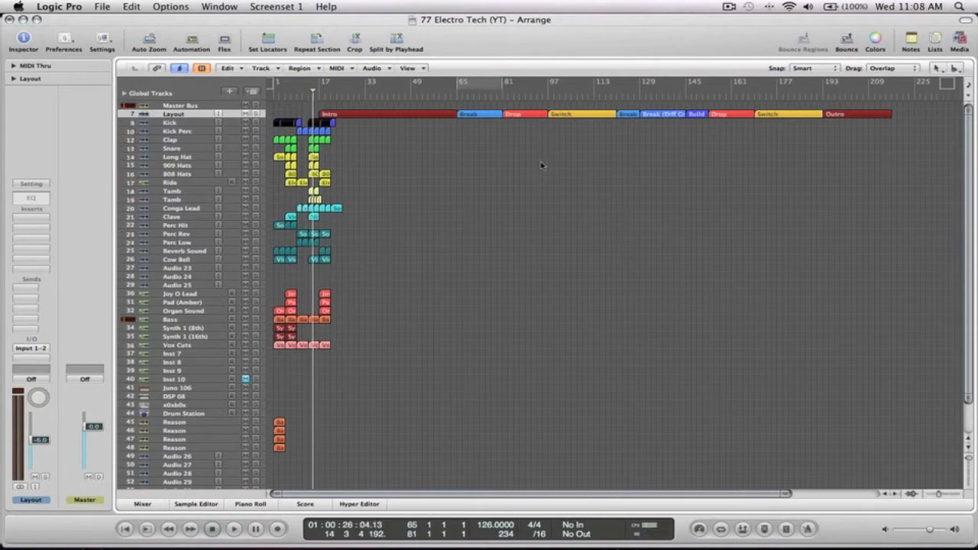
Re-enable cycling on the first Break section, and move the 16-bar cycle range to the first Drop, bars 81 to 97
drag(728, 237, 390, 86)
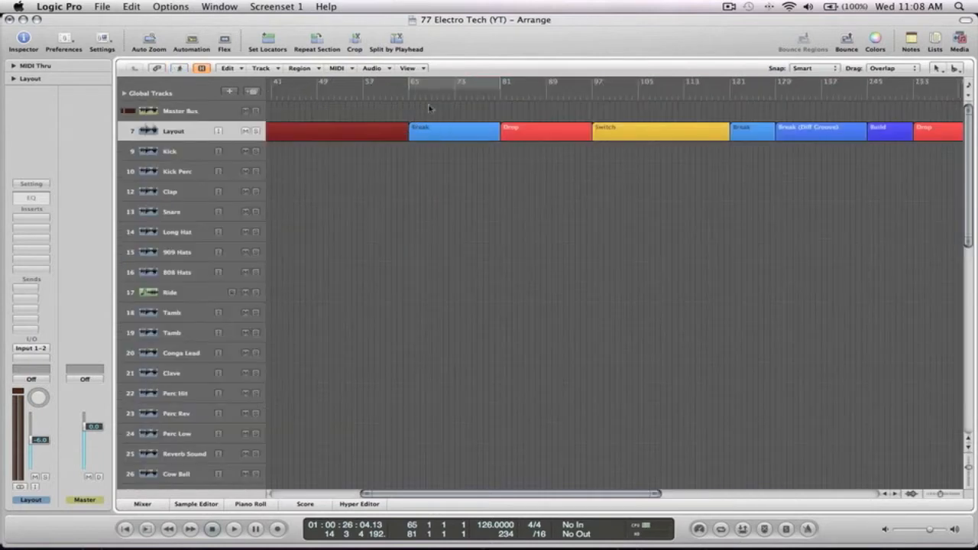
click(422, 87)
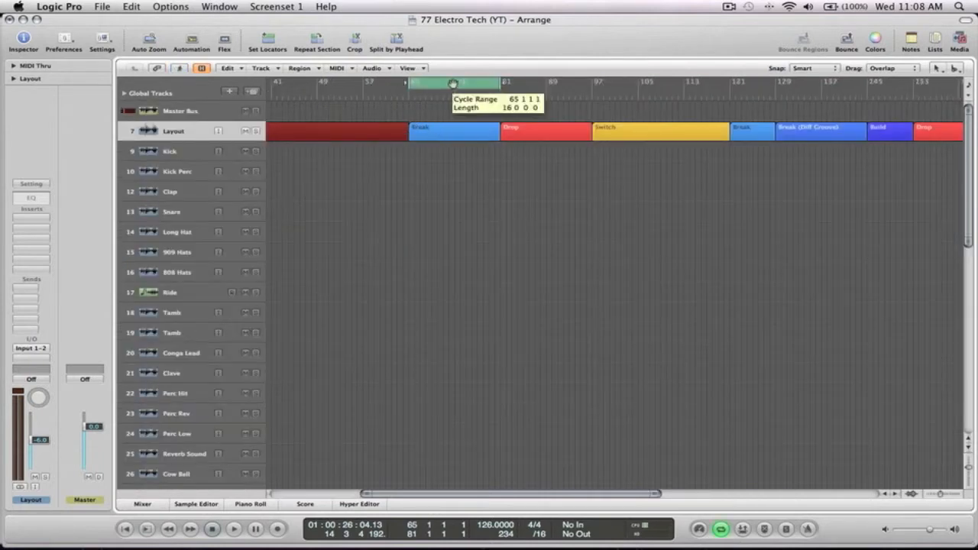
ctrl+alt+click(465, 101)
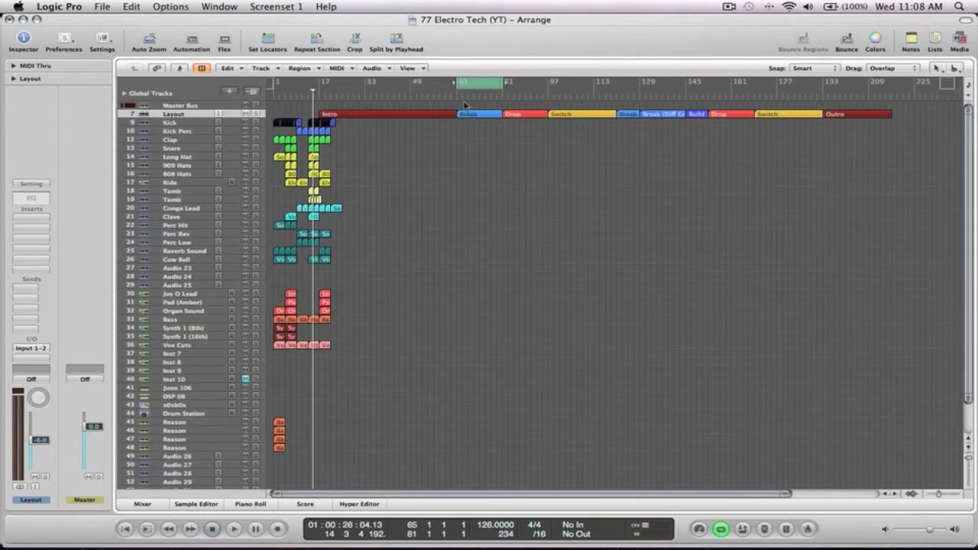
drag(489, 87, 533, 86)
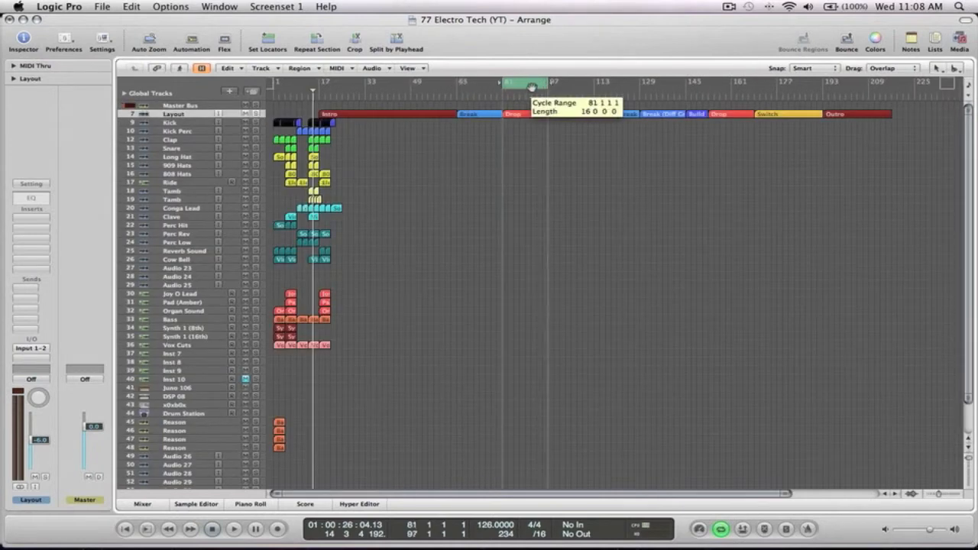
Move the cycle range to bars 97 to 113 and split the first Switch region at bar 113
drag(680, 172, 601, 86)
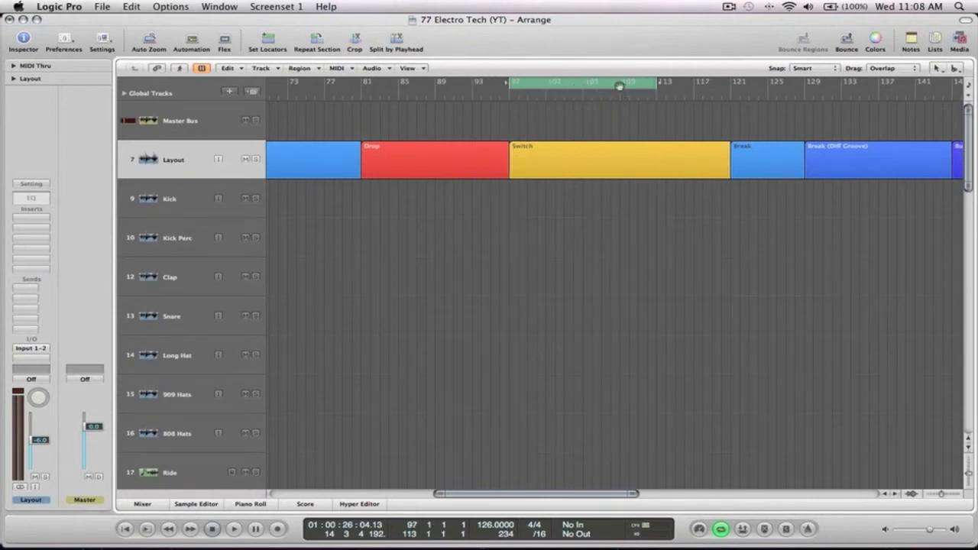
click(659, 156)
click(659, 156)
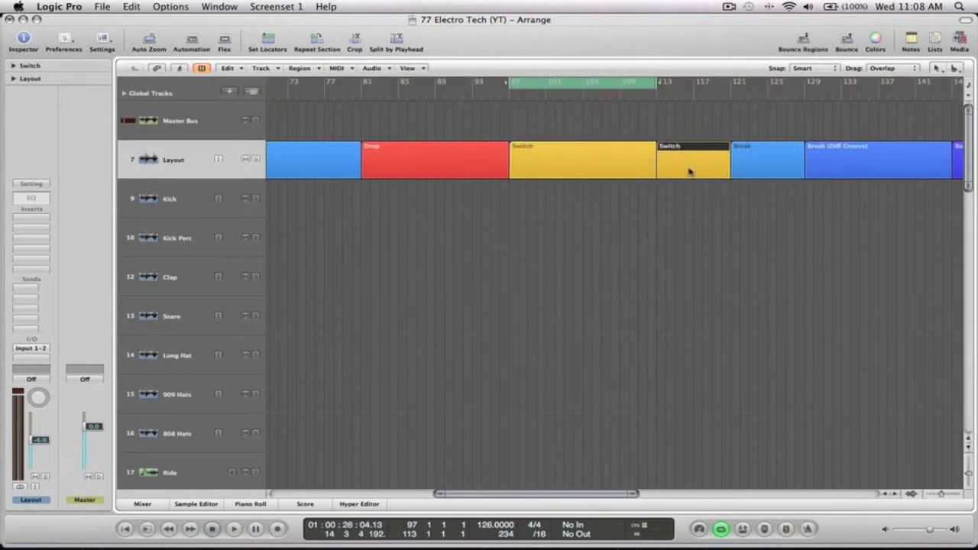
Mark the short second Break section with a cycle range from bar 121 to bar 129
key(z)
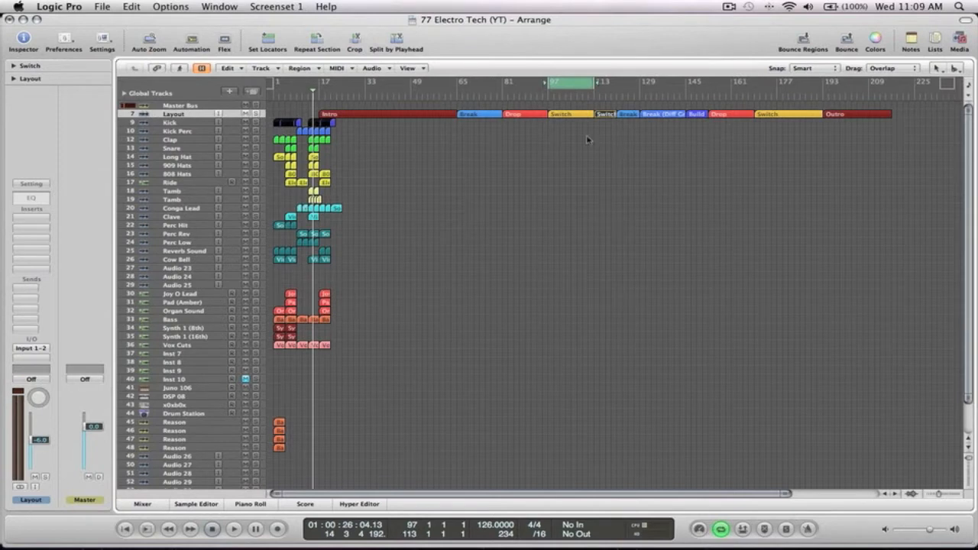
scroll(586, 139, right, 4)
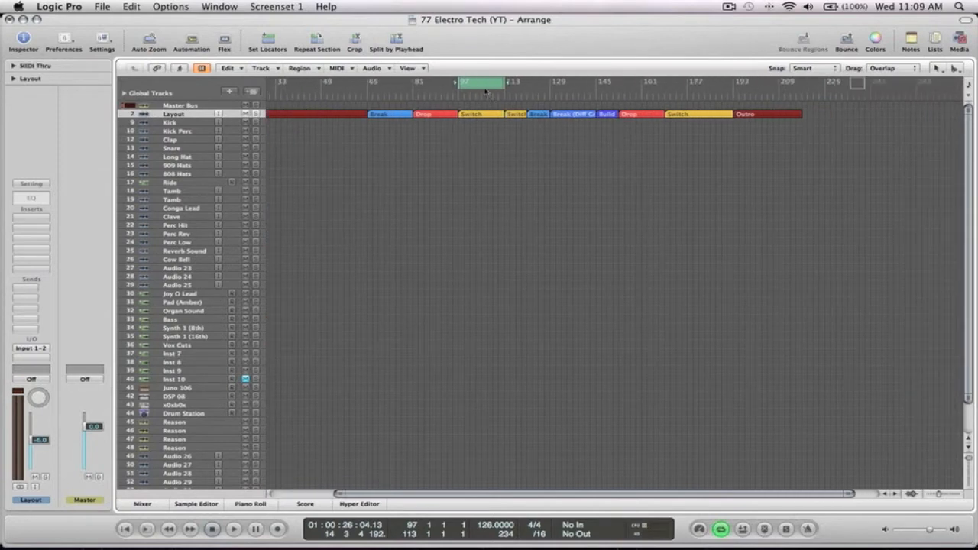
drag(488, 84, 553, 88)
click(553, 88)
mouse_move(554, 141)
mouse_down()
mouse_move(508, 90)
mouse_move(856, 102)
mouse_up()
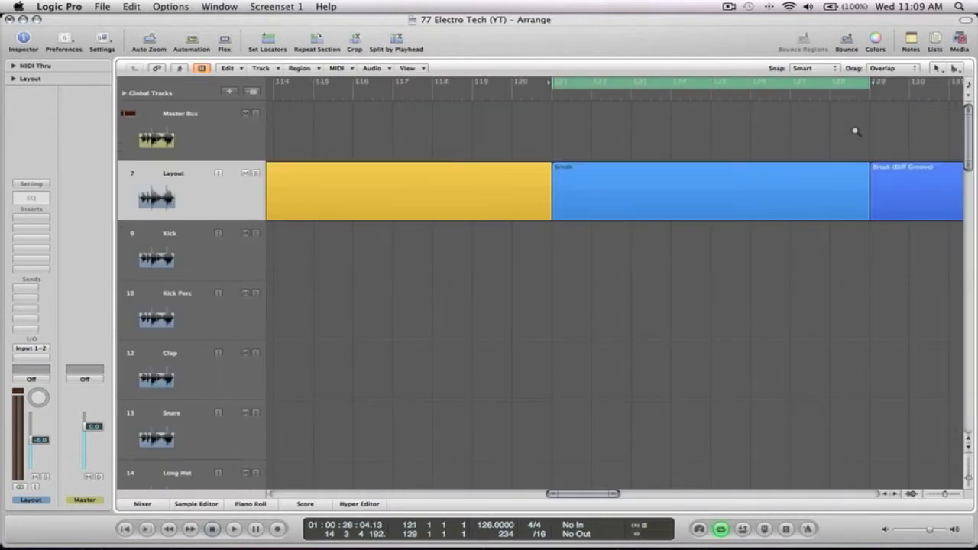
Mark the Break (Diff Groove) section with a cycle range from bar 129 to bar 145
ctrl+alt+click(856, 131)
drag(541, 84, 594, 84)
drag(661, 176, 538, 108)
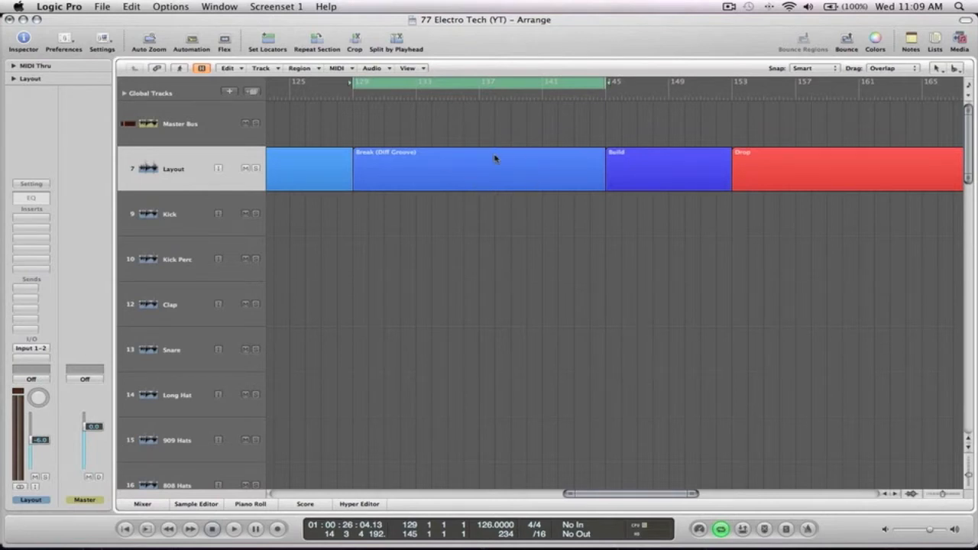
Set the cycle range to bars 153 to 186 across the second Drop and Switch, and switch cycling off
key(z)
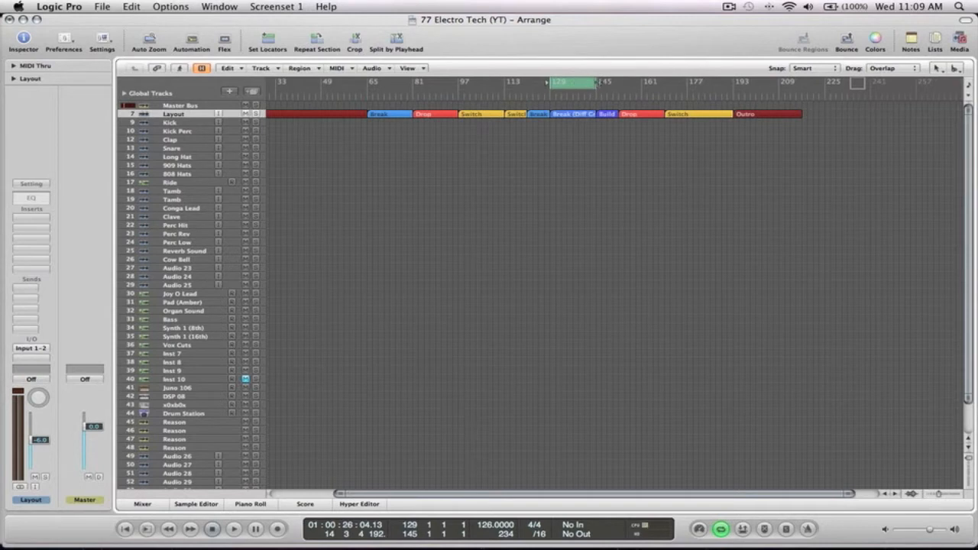
click(575, 85)
drag(597, 85, 714, 89)
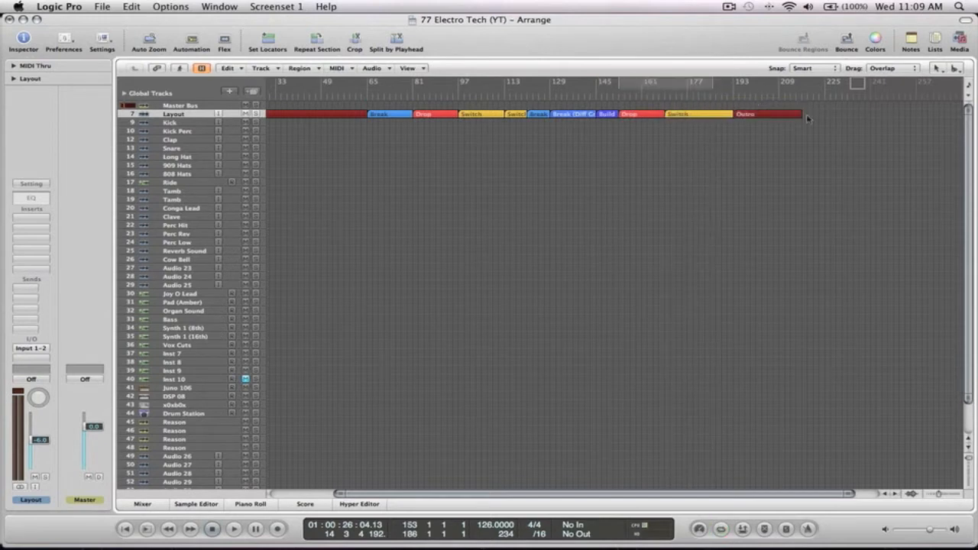
Set the cycle range to the Outro section, bars 193 to 217, and switch cycling off
drag(849, 147, 731, 95)
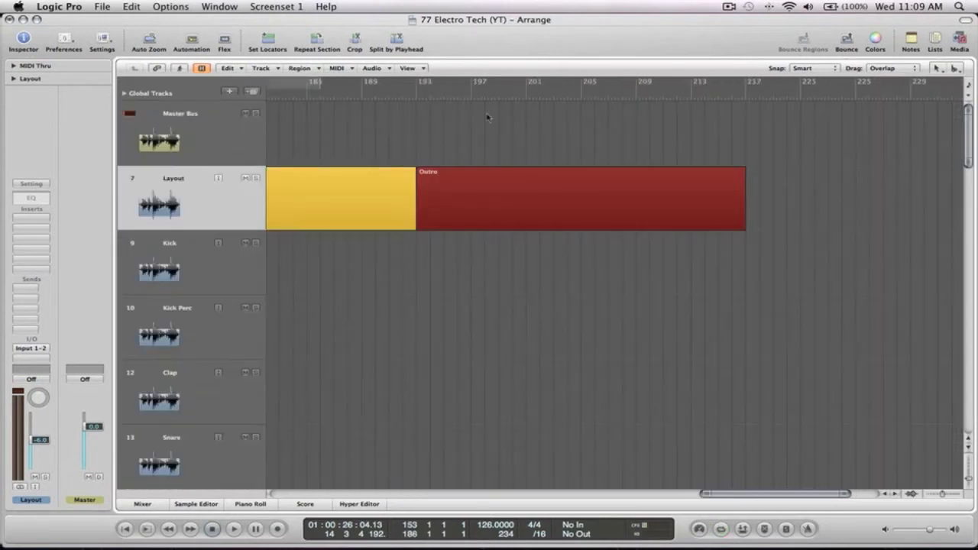
drag(427, 86, 746, 98)
key(c)
ctrl+alt+click(736, 134)
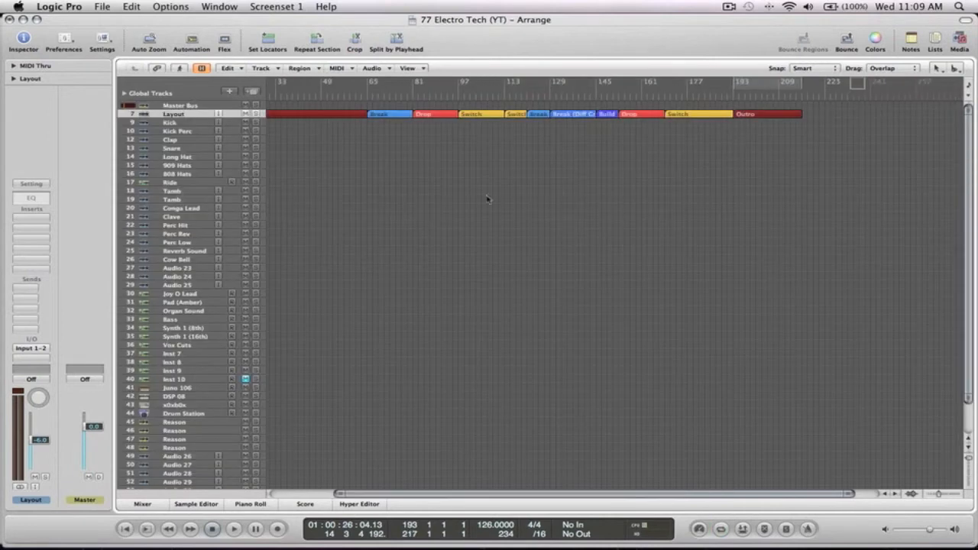
Cycle bars 17 to 21 and audition the loop that sits at the start of the Intro
scroll(515, 193, left, 5)
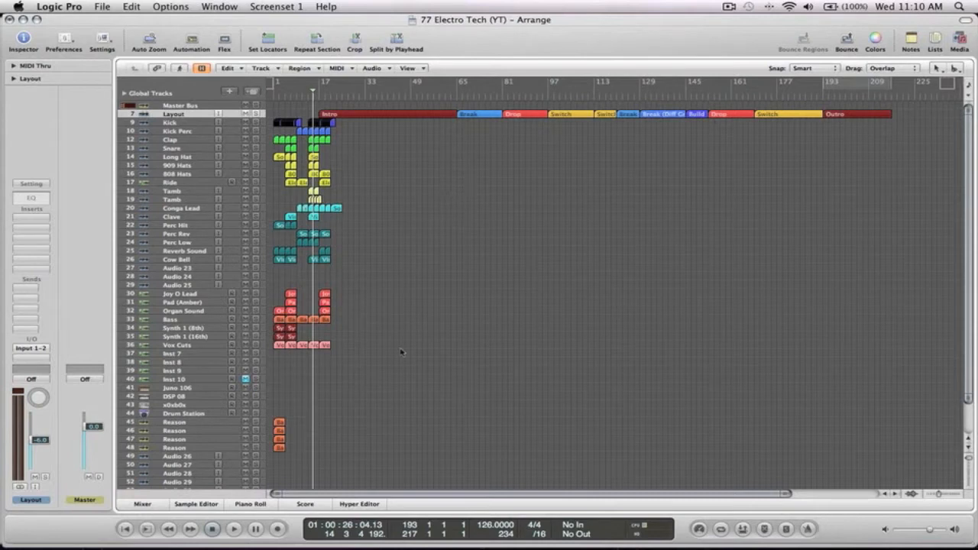
drag(403, 380, 274, 97)
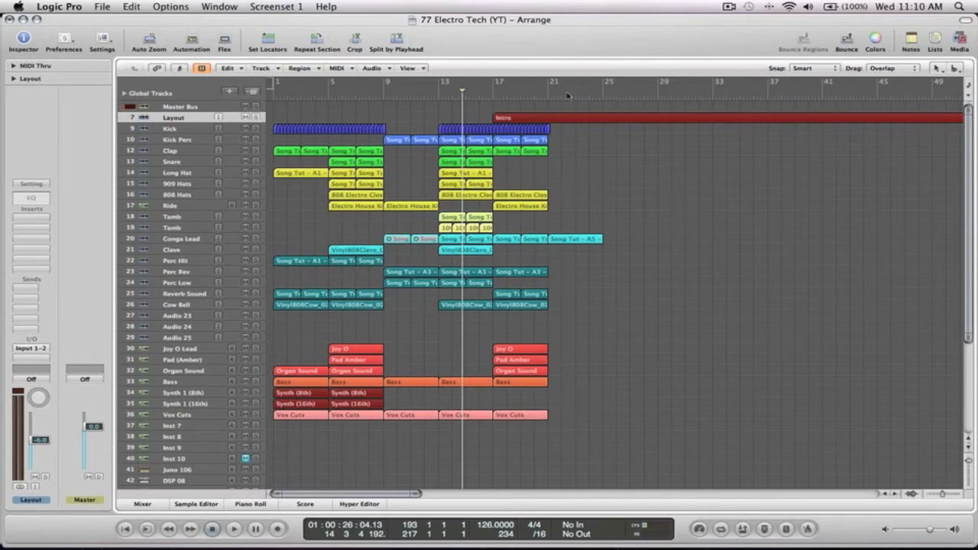
drag(492, 84, 547, 87)
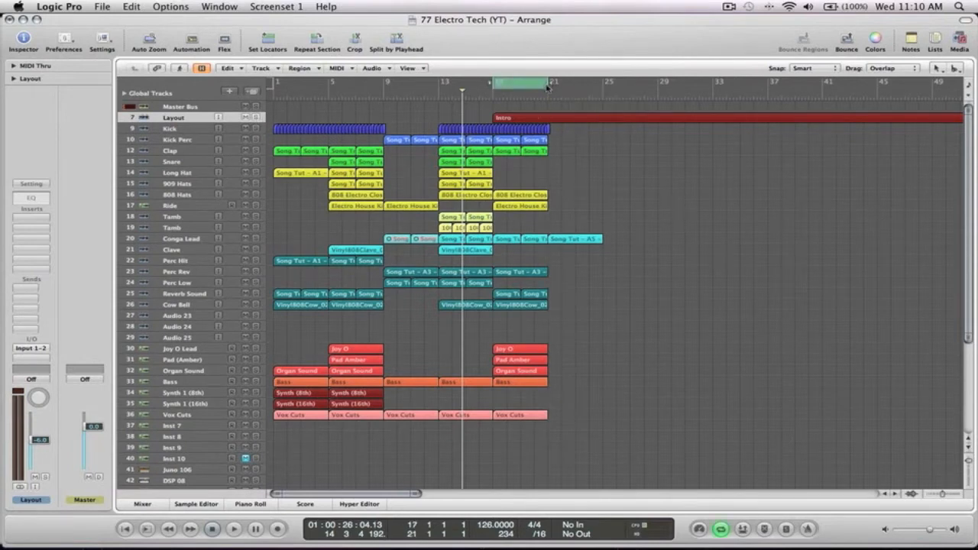
key(space)
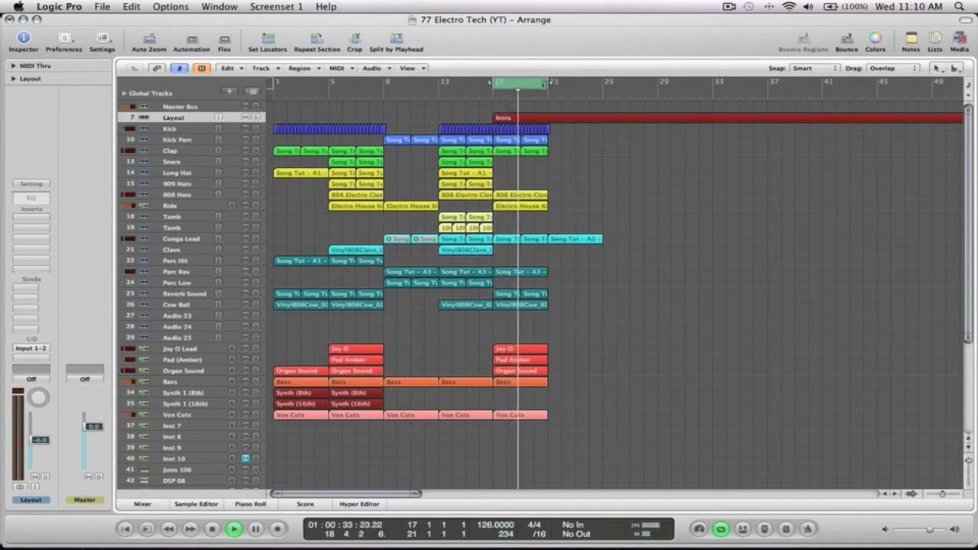
key(space)
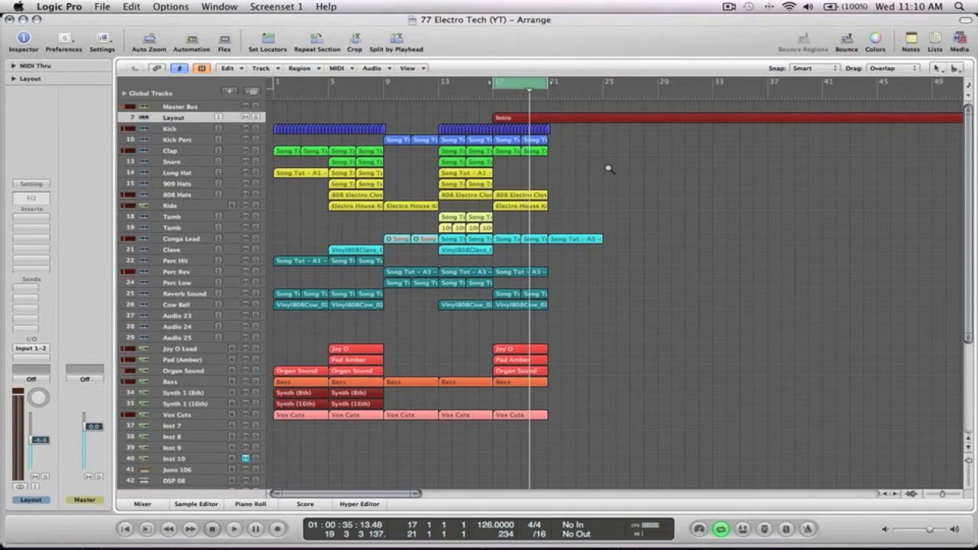
Move all regions of the loop starting at bar 17 to the start of the second long Switch section, bar 169
key(z)
drag(385, 369, 312, 124)
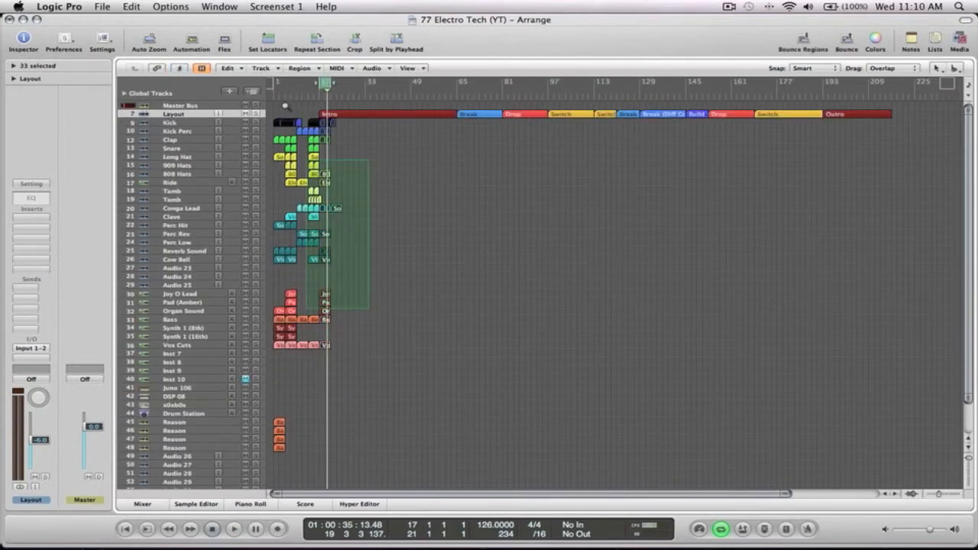
key(z)
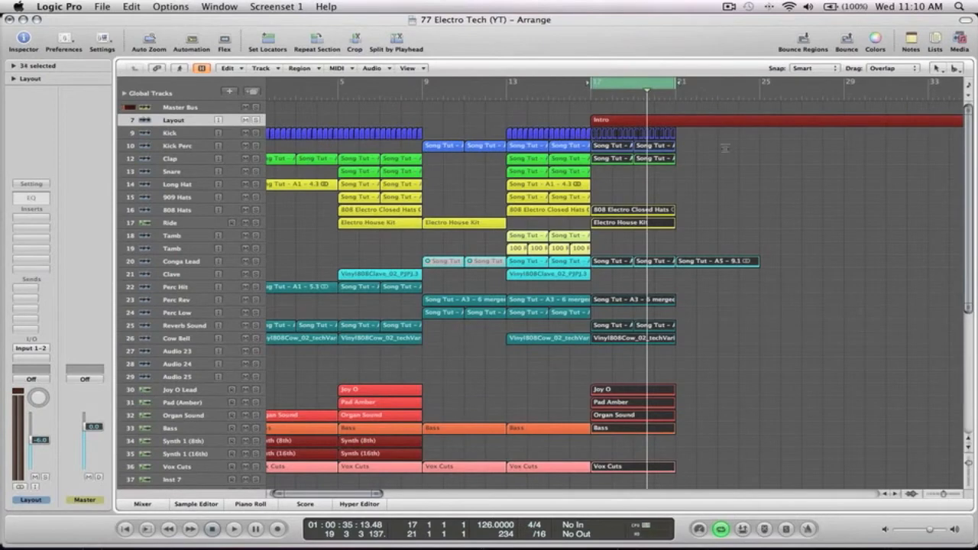
key(z)
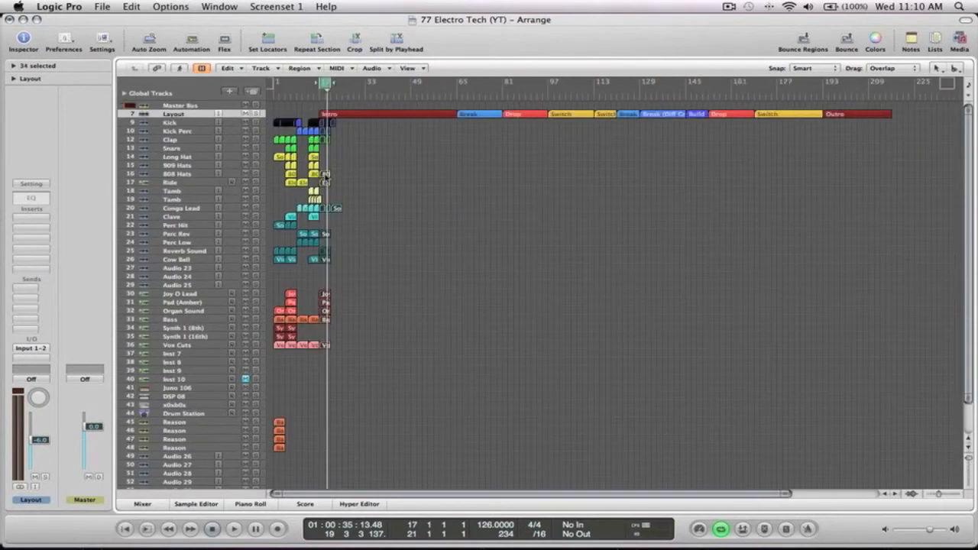
drag(325, 174, 760, 176)
Cycle bars 13 to 17 and audition the loop there
drag(384, 368, 269, 114)
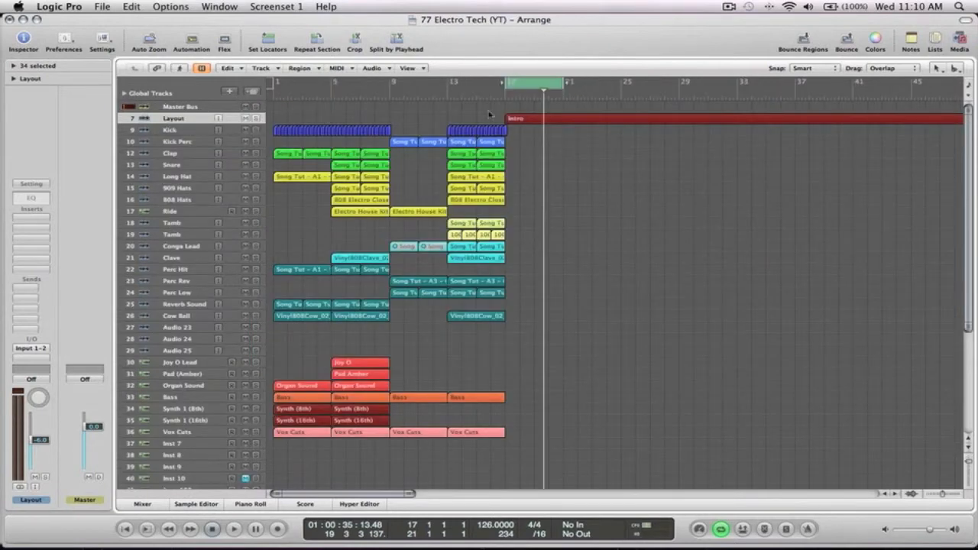
drag(520, 84, 472, 93)
key(Return)
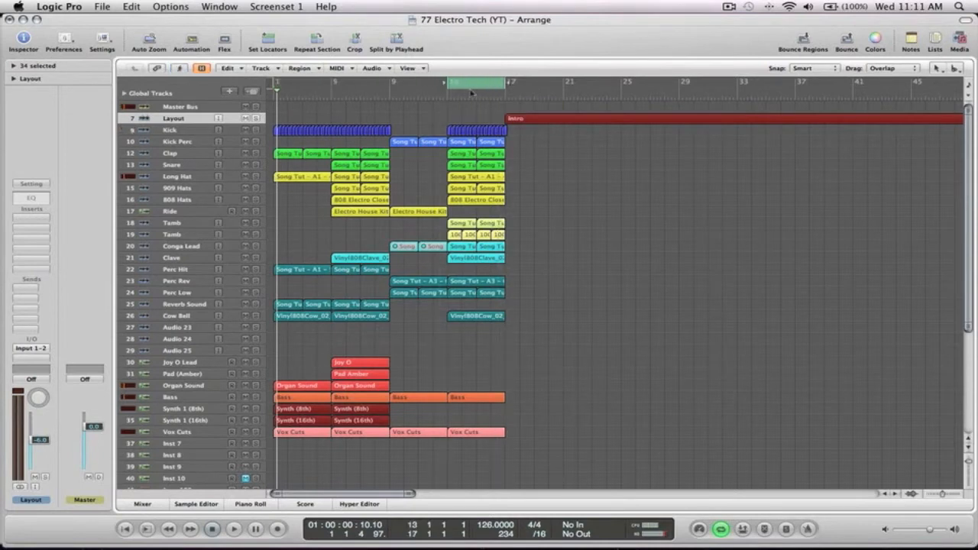
key(space)
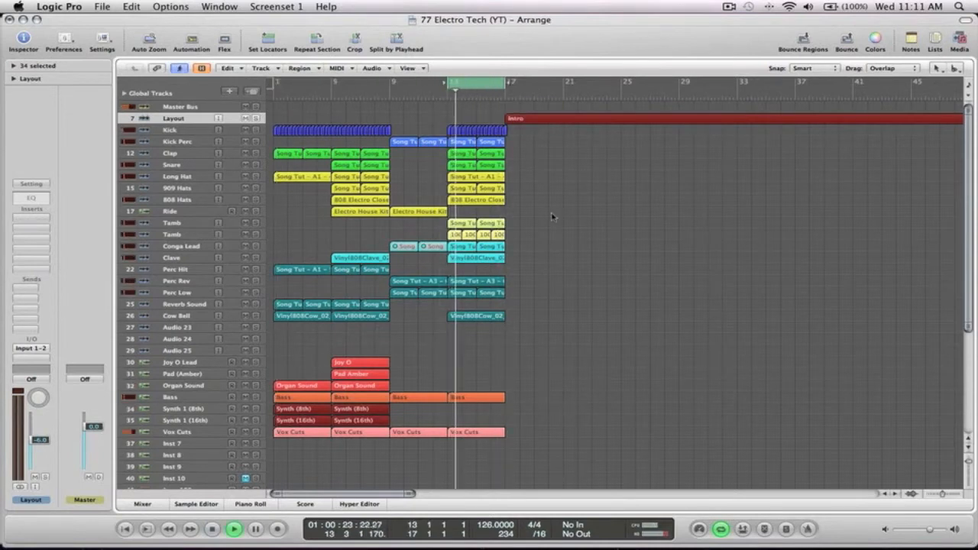
key(space)
Move all regions of the loop at bars 13 to 17 to the start of the first Drop section, bar 81
ctrl+alt+click(552, 213)
drag(385, 384, 312, 205)
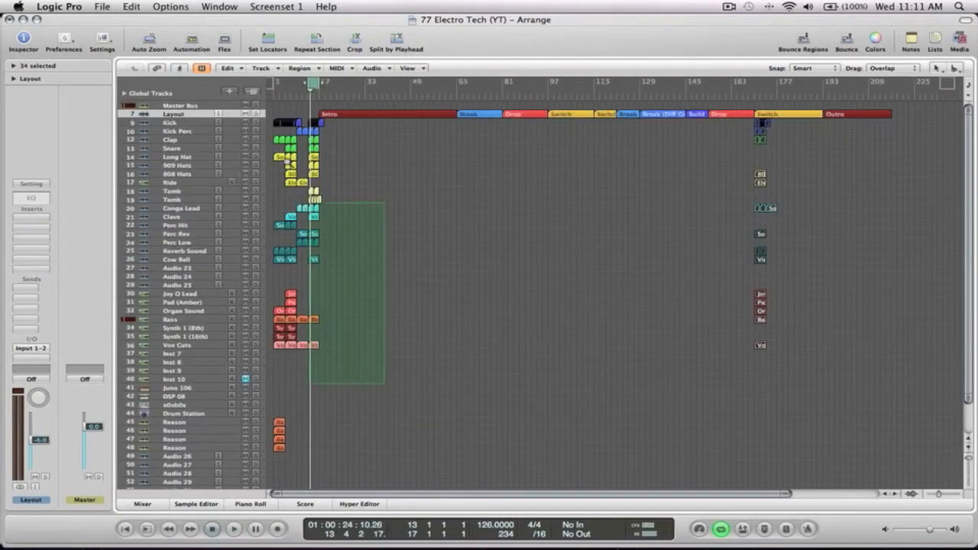
drag(340, 262, 274, 133)
drag(599, 434, 491, 130)
ctrl+alt+click(601, 182)
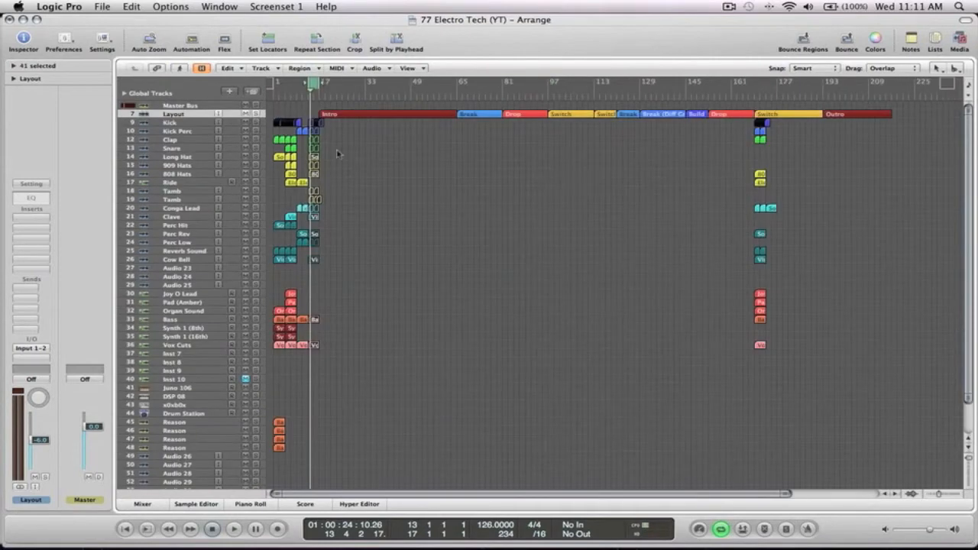
drag(315, 158, 508, 157)
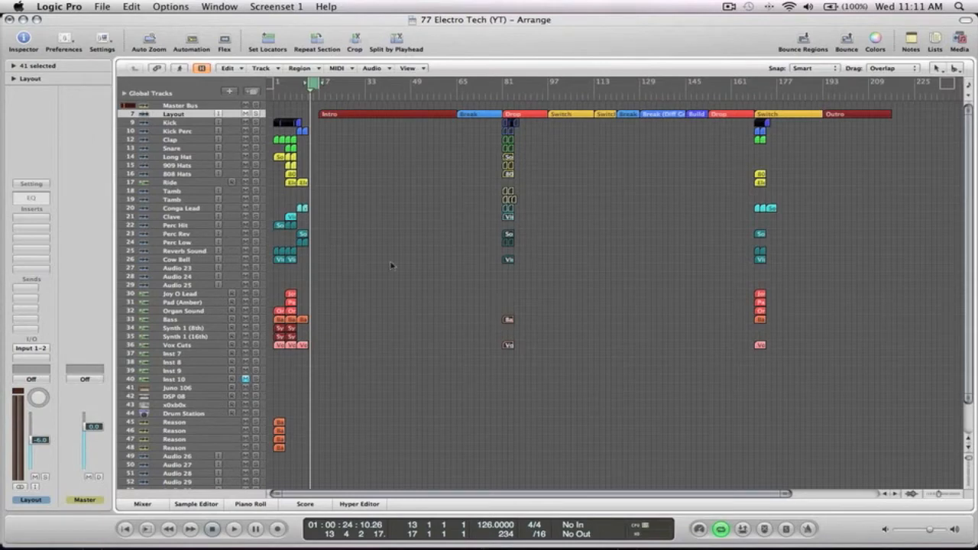
Cycle bars 9 to 13 and audition the loop there
drag(354, 377, 257, 115)
drag(528, 84, 457, 88)
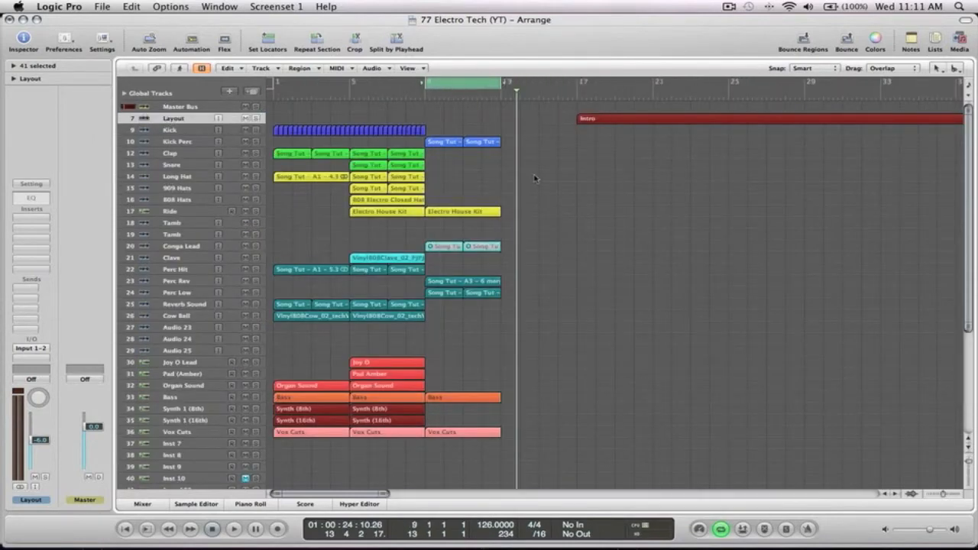
key(space)
Move all regions of the loop at bars 9 to 13 to the start of the first Break section, bar 65
ctrl+alt+click(536, 179)
drag(364, 390, 277, 116)
drag(563, 413, 471, 133)
ctrl+alt+click(544, 205)
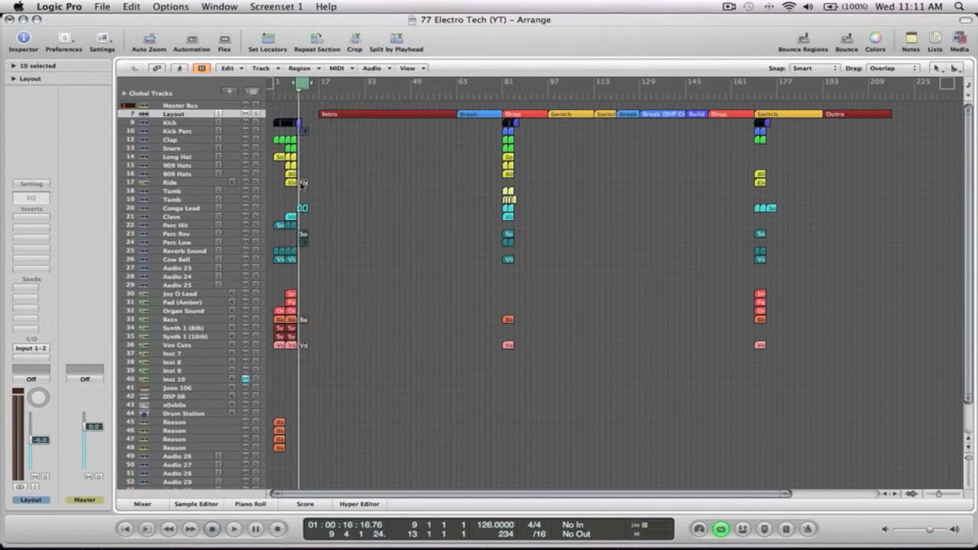
drag(303, 184, 461, 184)
Cycle bars 5 to 9 and audition the loop there
drag(353, 409, 273, 108)
drag(495, 83, 407, 89)
key(space)
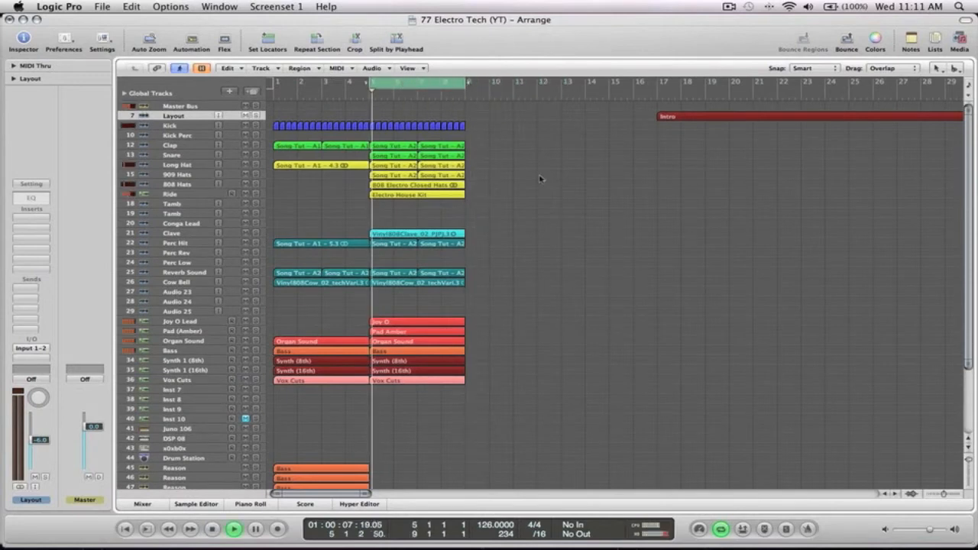
ctrl+alt+click(541, 178)
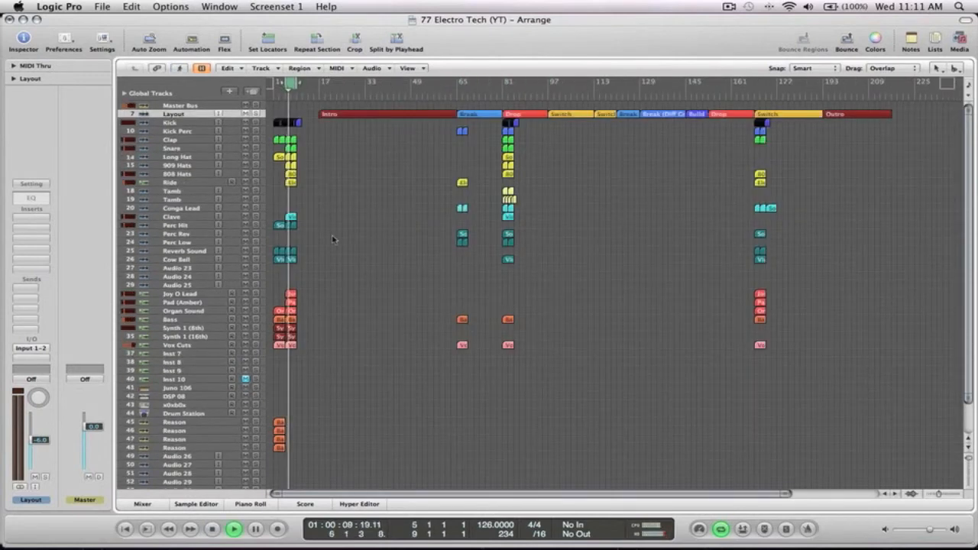
key(space)
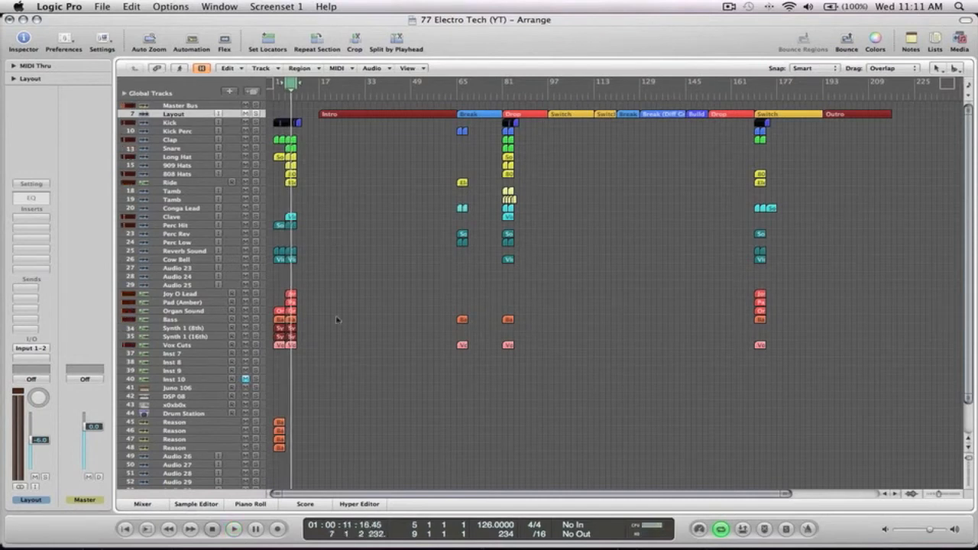
Move all regions of the loop at bars 5 to 9 to the start of the first Switch section, bar 97
drag(364, 358, 273, 92)
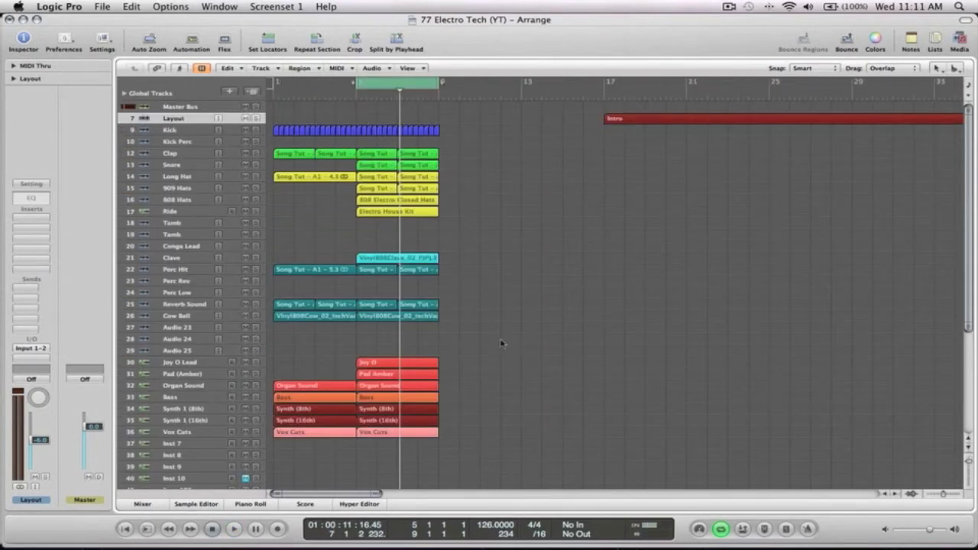
drag(507, 448, 361, 128)
ctrl+alt+click(488, 190)
drag(290, 218, 553, 217)
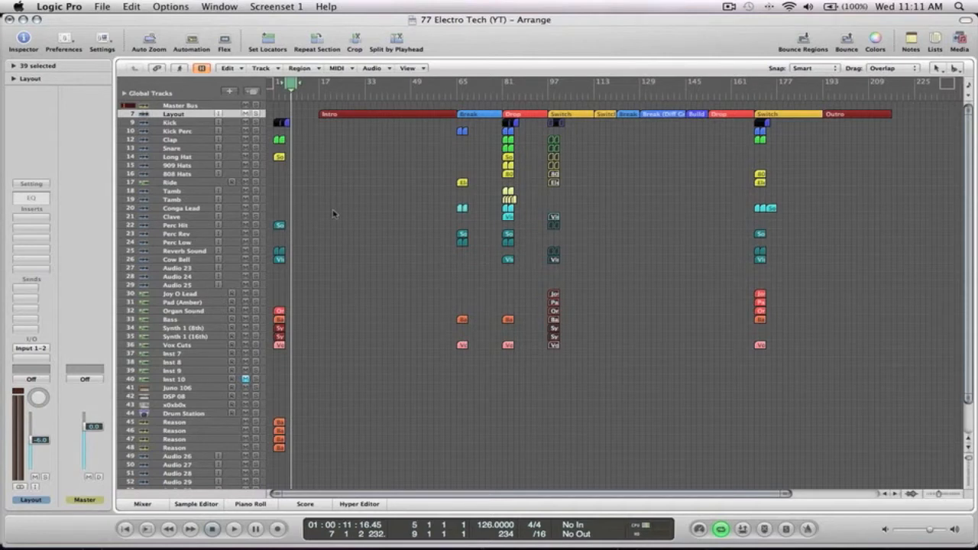
Audition bars 1 to 5 in a cycle, and move that loop's regions, except the Reason ones, to bar 33 in the Intro
drag(293, 82, 277, 85)
key(space)
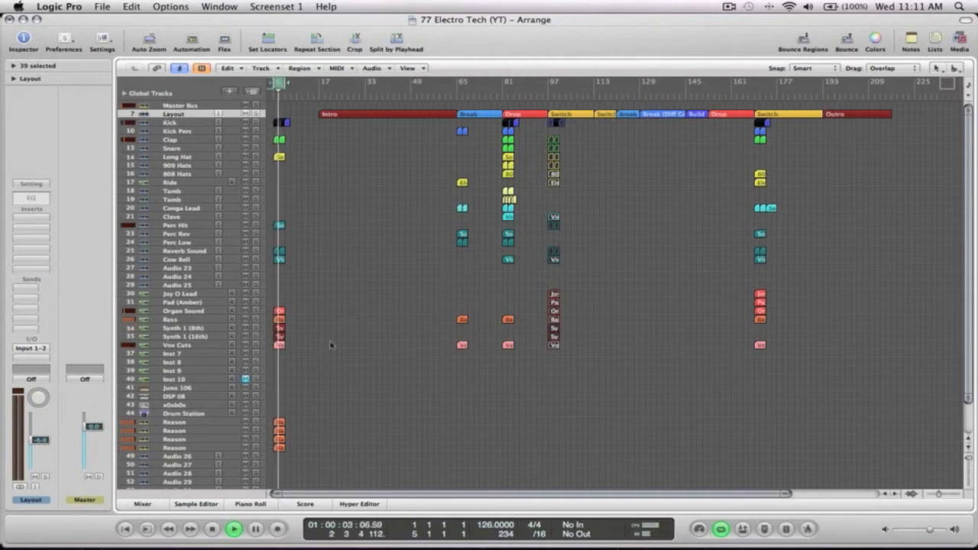
drag(331, 351, 370, 124)
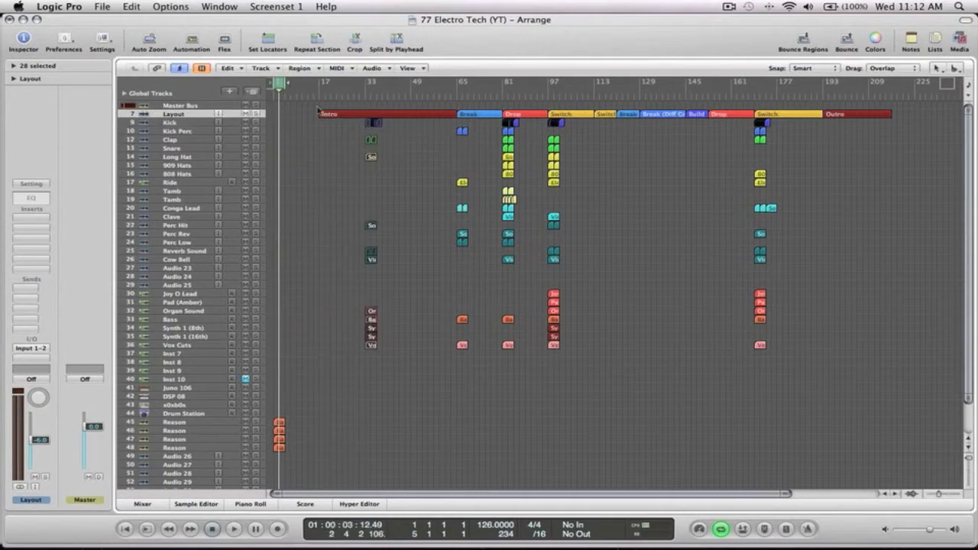
click(280, 84)
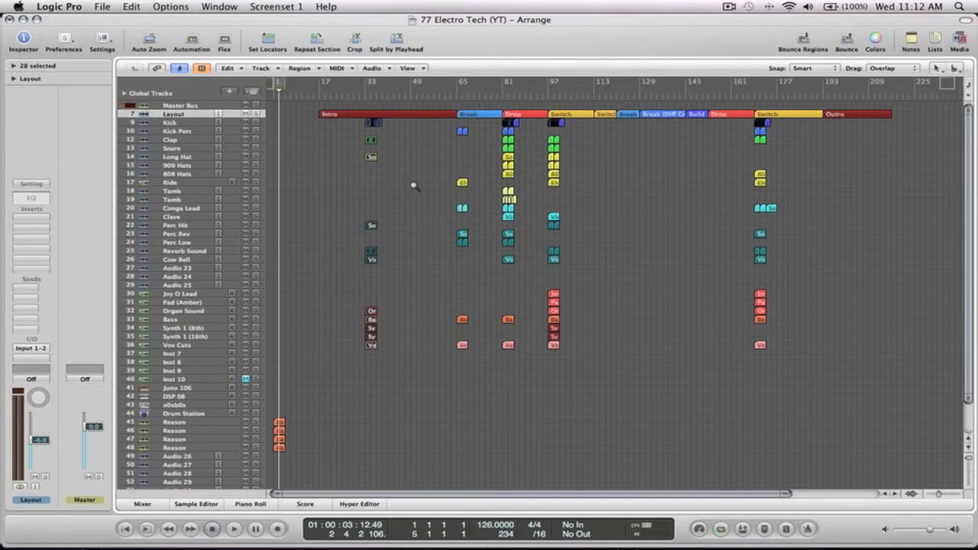
Copy the Kick regions from bar 33 to the start of the Intro at bar 17
drag(452, 362, 301, 127)
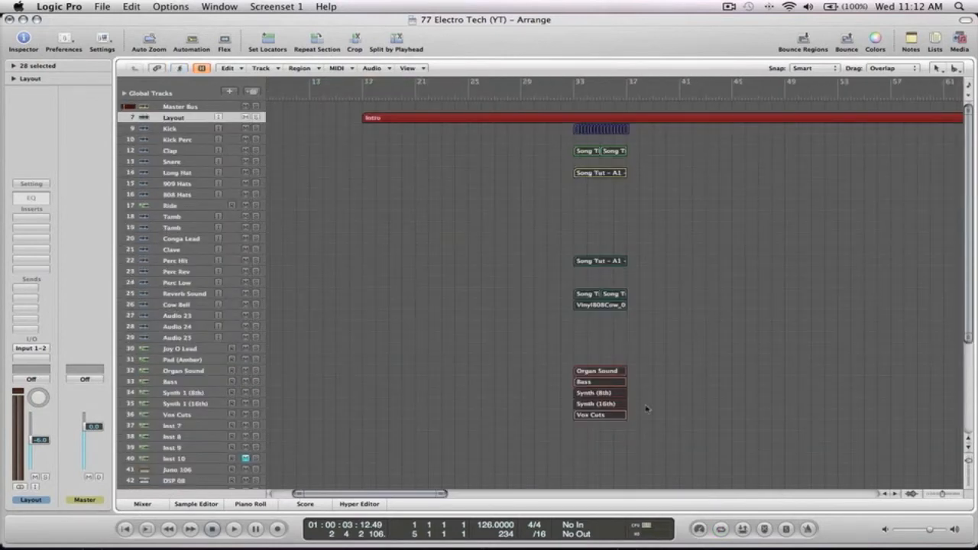
click(655, 213)
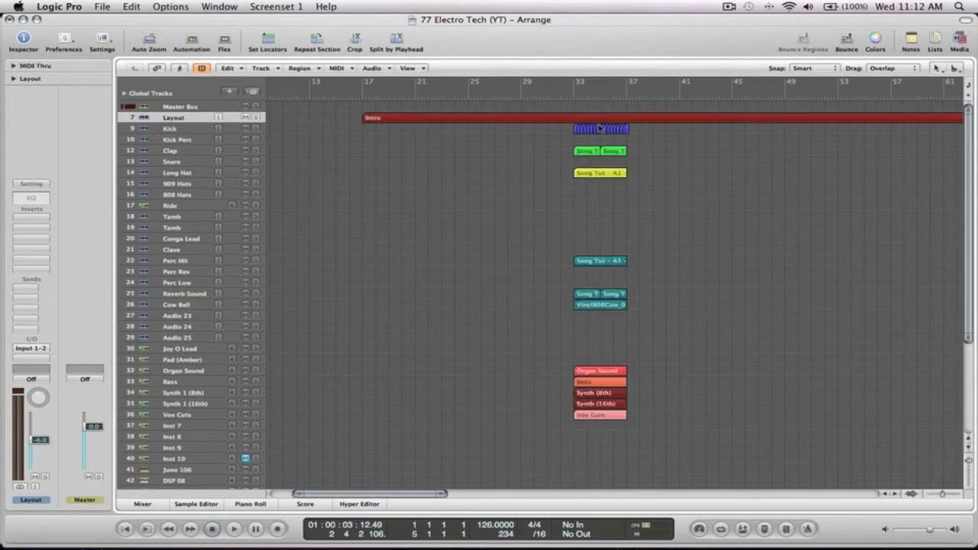
drag(624, 131, 577, 132)
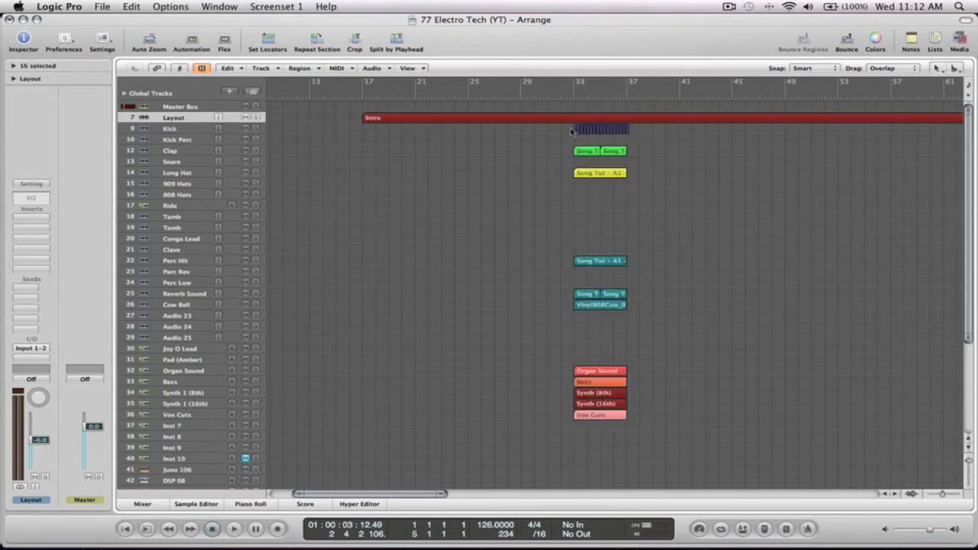
mouse_move(483, 132)
mouse_down()
mouse_move(356, 132)
mouse_move(364, 131)
mouse_up()
Move the full loop from bar 33 to bar 49 in the Intro and deselect its regions
ctrl+alt+click(417, 173)
drag(359, 352, 408, 126)
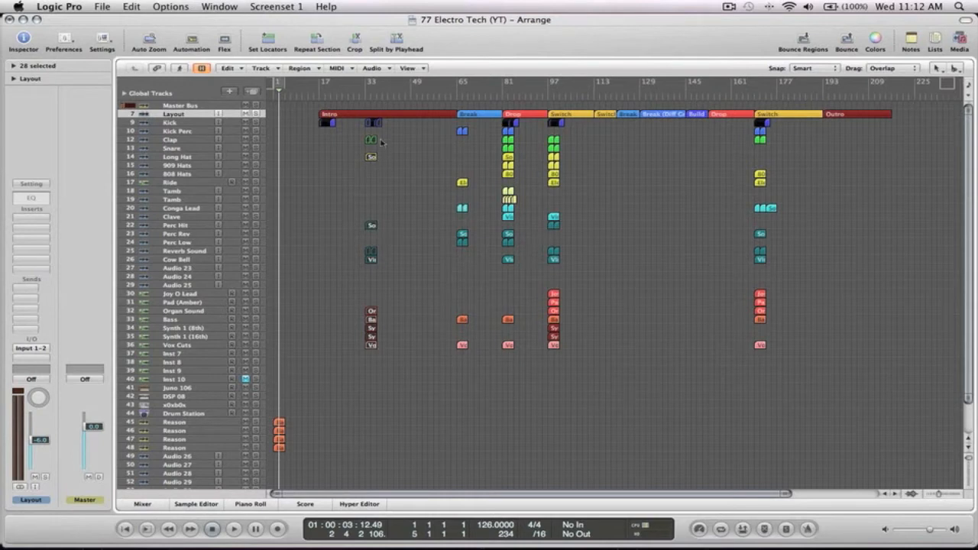
drag(369, 124, 415, 124)
click(340, 162)
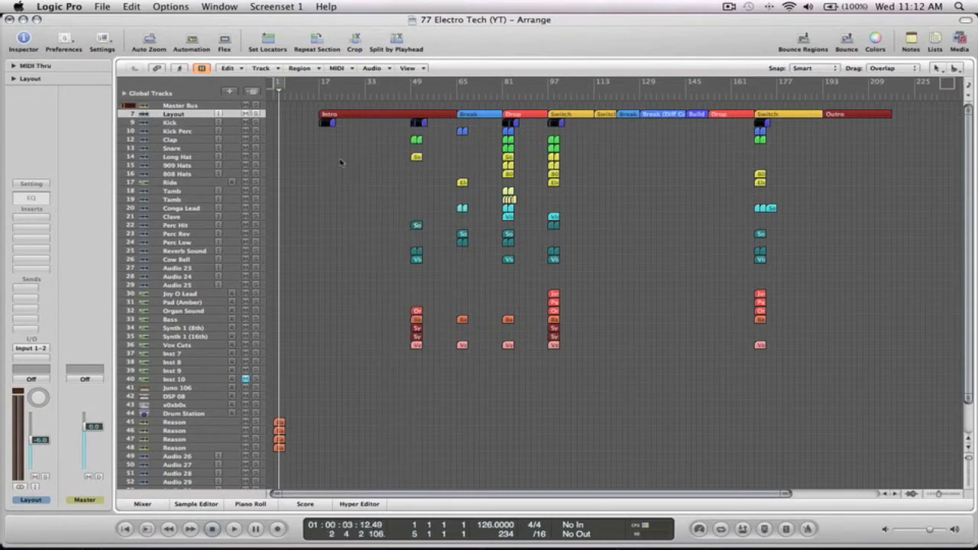
Audition the Intro from its kick start at bar 17 and from the loop at bar 49
click(318, 97)
key(space)
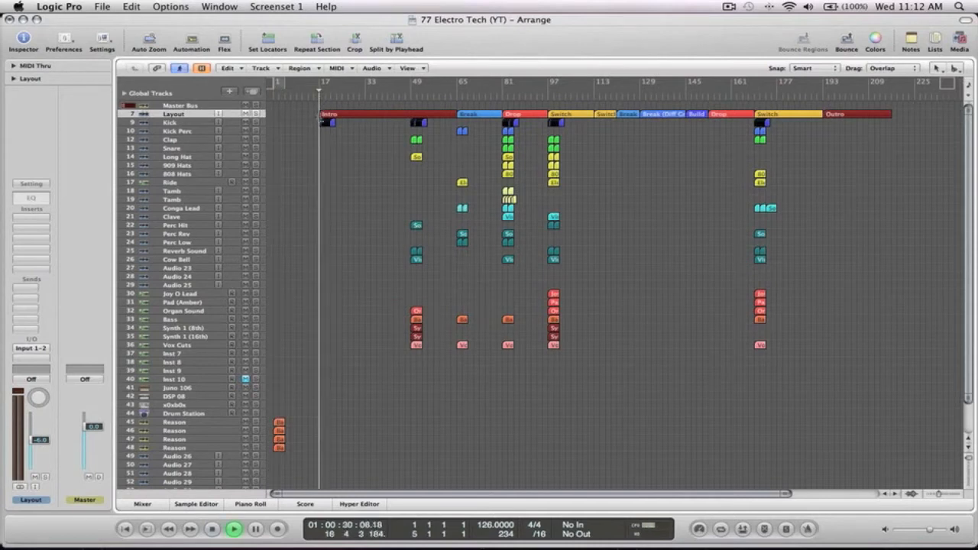
drag(468, 374, 308, 86)
key(space)
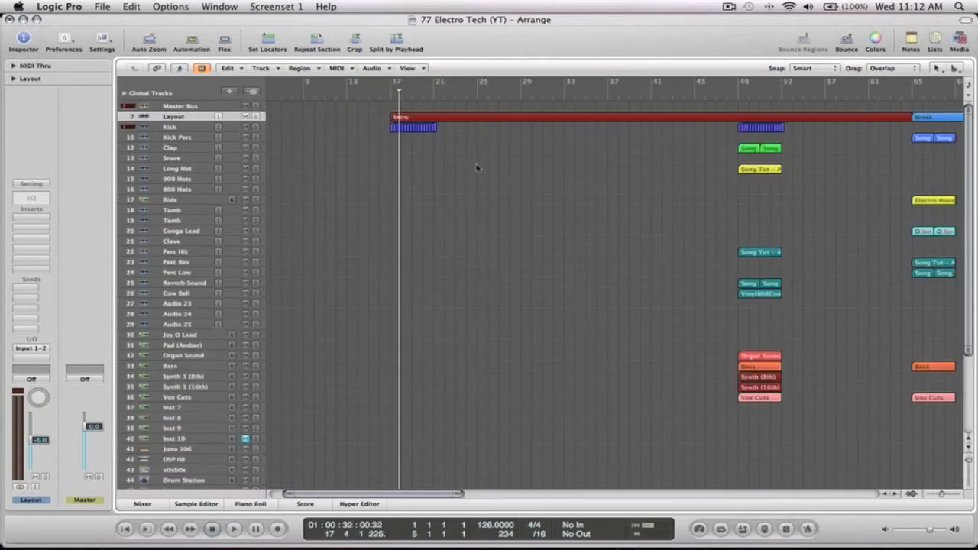
click(736, 100)
key(space)
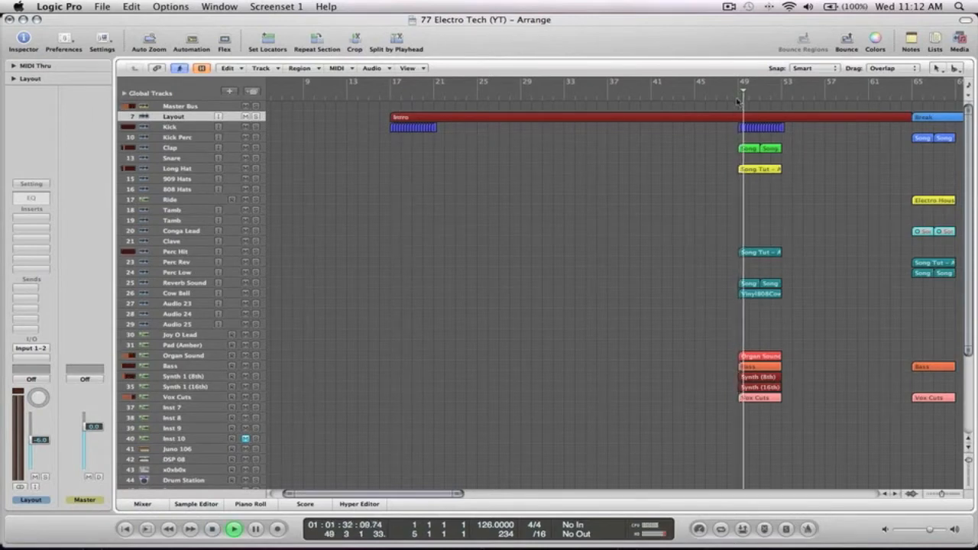
key(space)
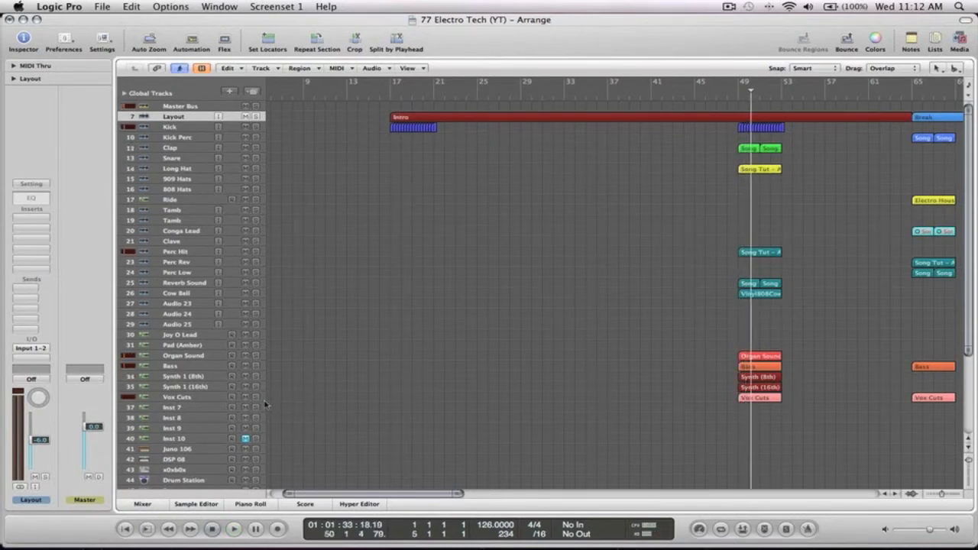
Mute the Vox Cuts region at bar 49 and play the Intro loop from there
click(756, 398)
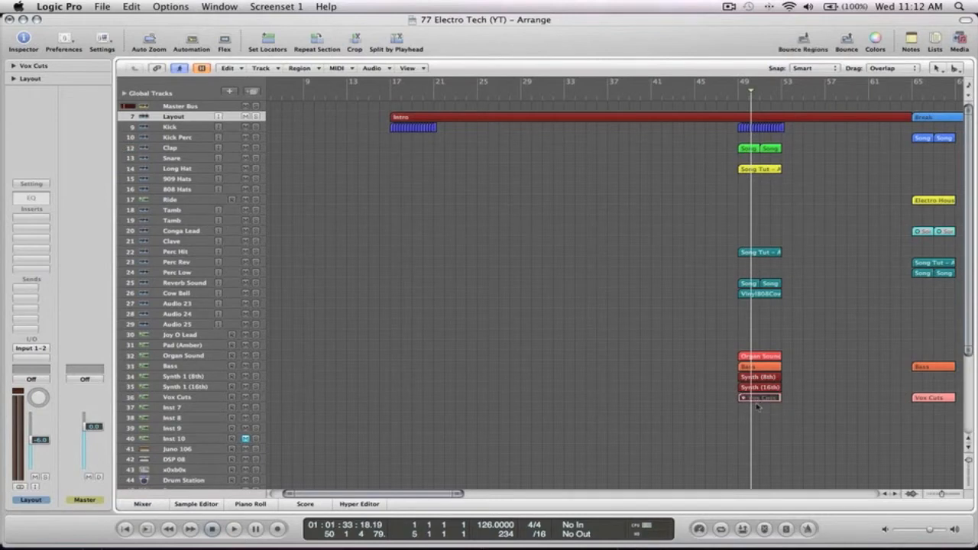
click(736, 100)
key(space)
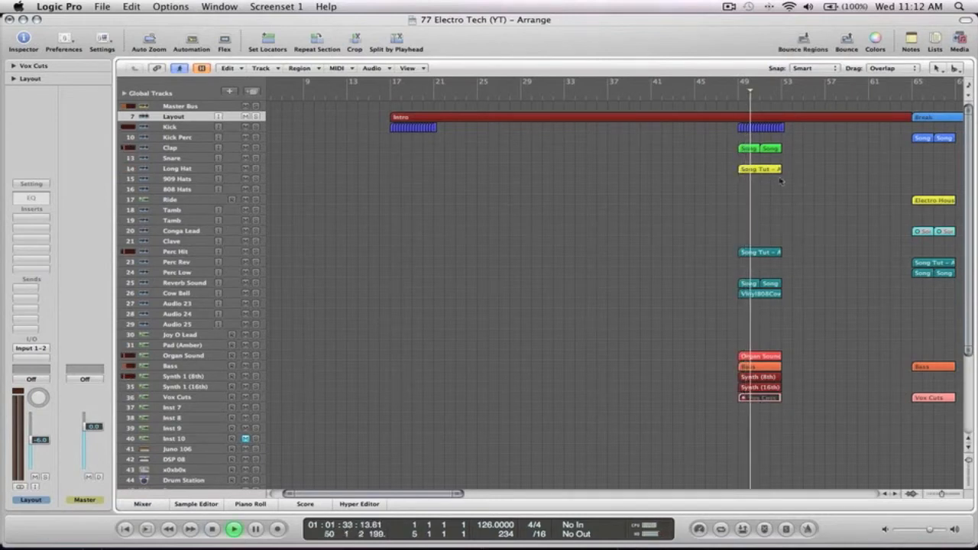
Copy the Reverb Sound regions from bar 49 to near the start of the Intro
key(space)
drag(805, 314, 727, 237)
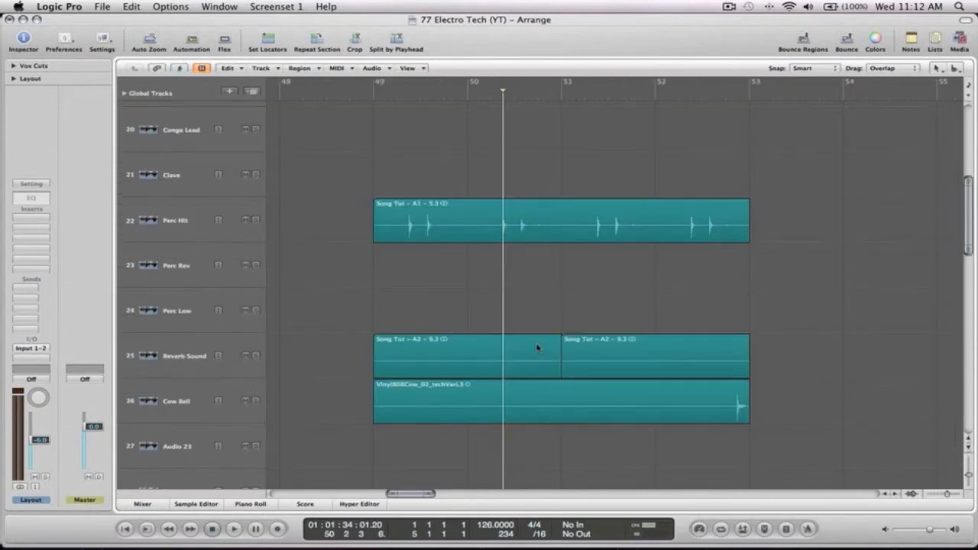
click(254, 357)
ctrl+alt+click(746, 276)
click(756, 283)
drag(753, 284, 392, 283)
click(255, 283)
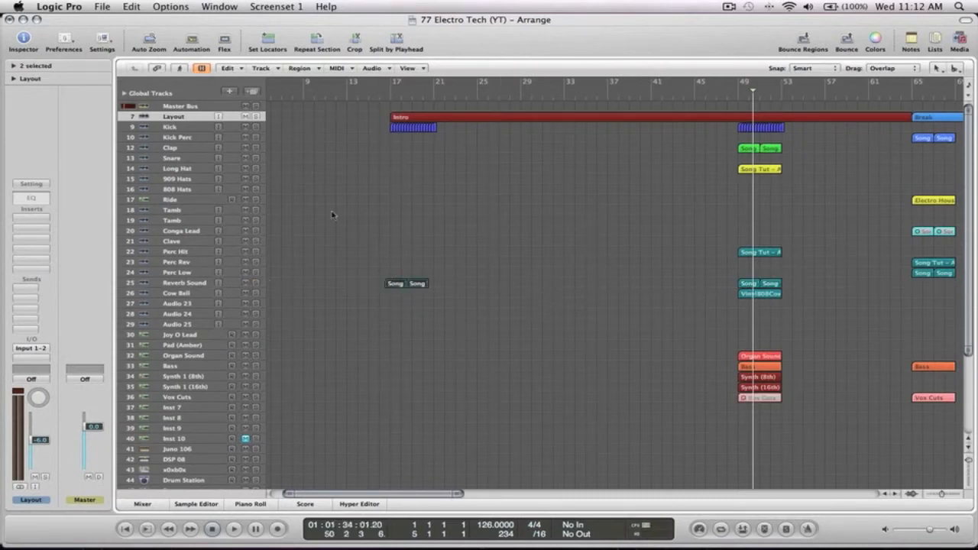
Play the Intro start, align the copied Reverb Sound regions with bar 17, and play it again
click(390, 97)
key(space)
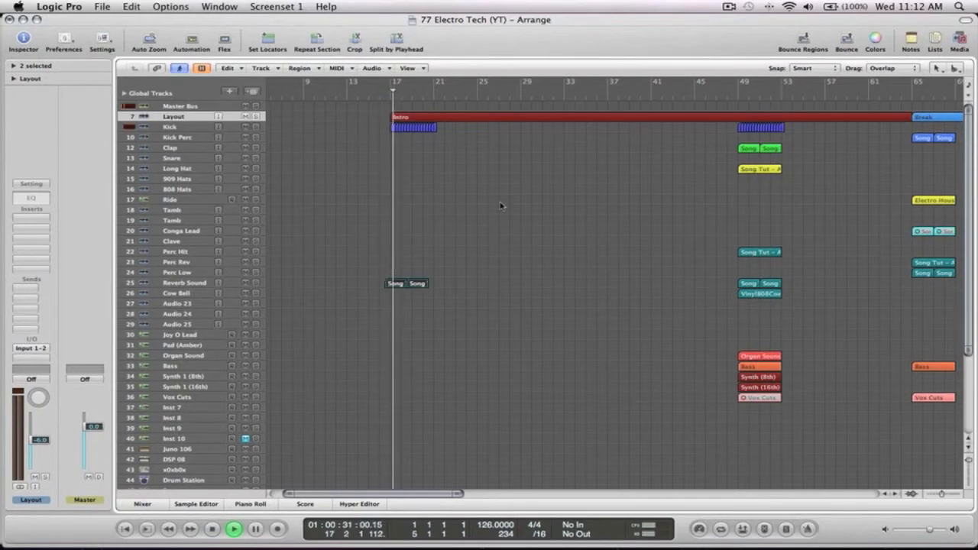
key(space)
drag(398, 285, 405, 285)
click(389, 98)
key(space)
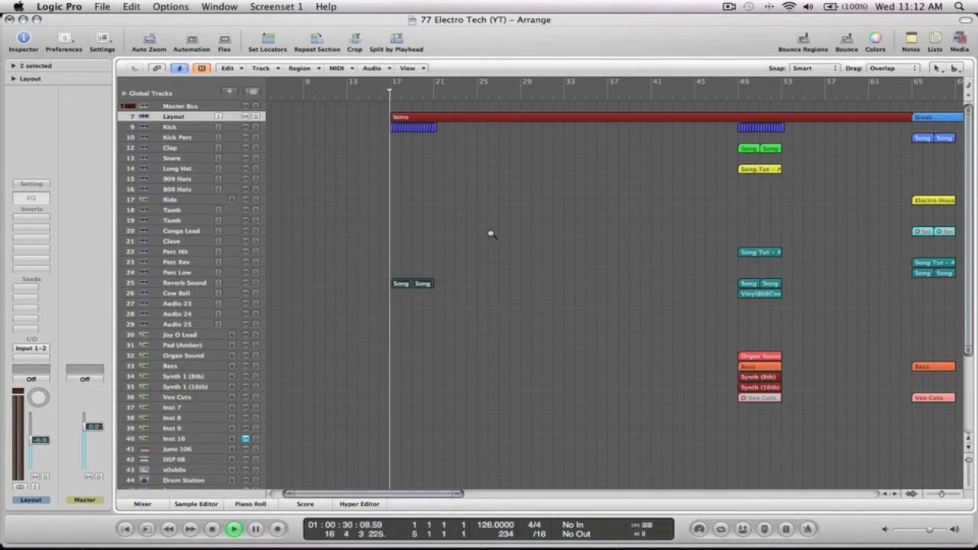
Copy the Perc Hit region from bar 49 to bar 17 and audition it with the Kick and Reverb Sound
ctrl+alt+click(491, 234)
drag(445, 375, 292, 84)
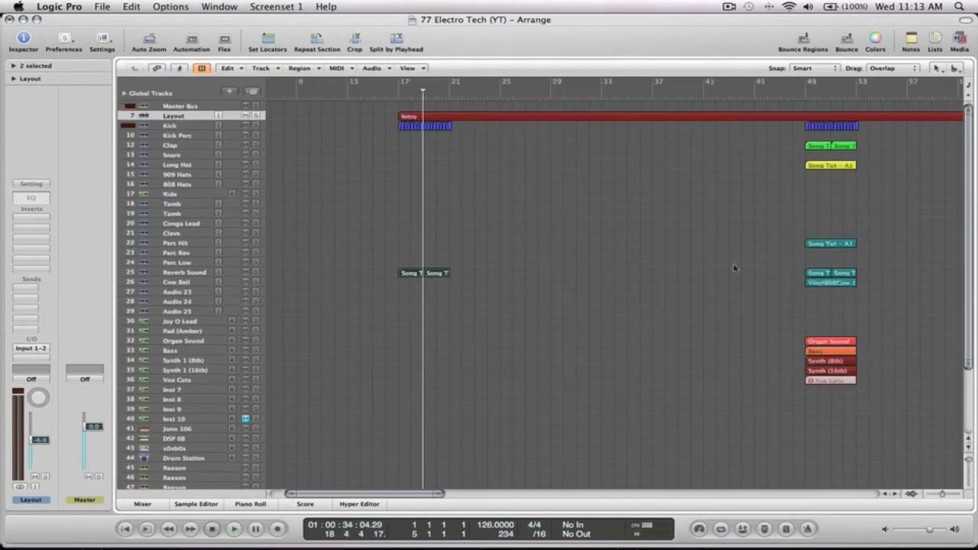
drag(859, 286, 776, 235)
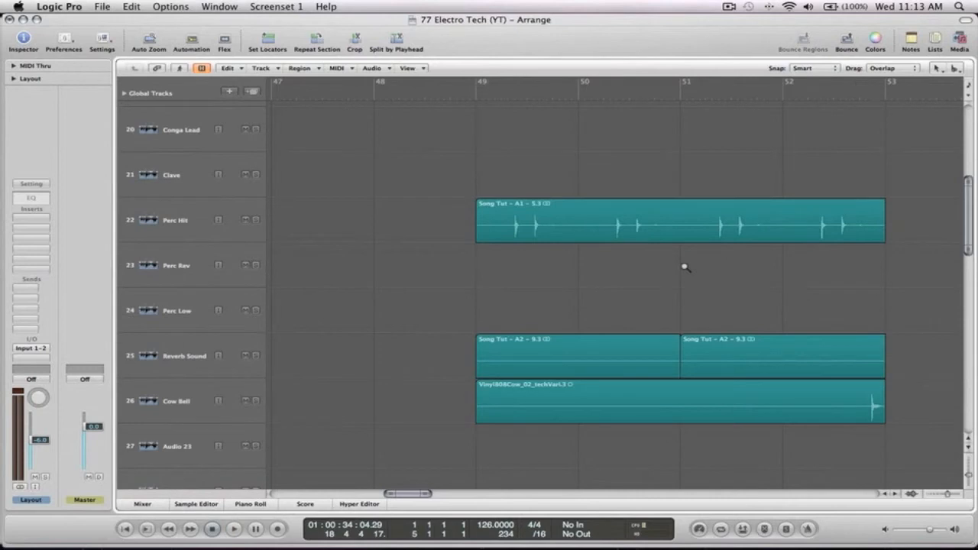
ctrl+alt+click(686, 268)
drag(819, 245, 428, 243)
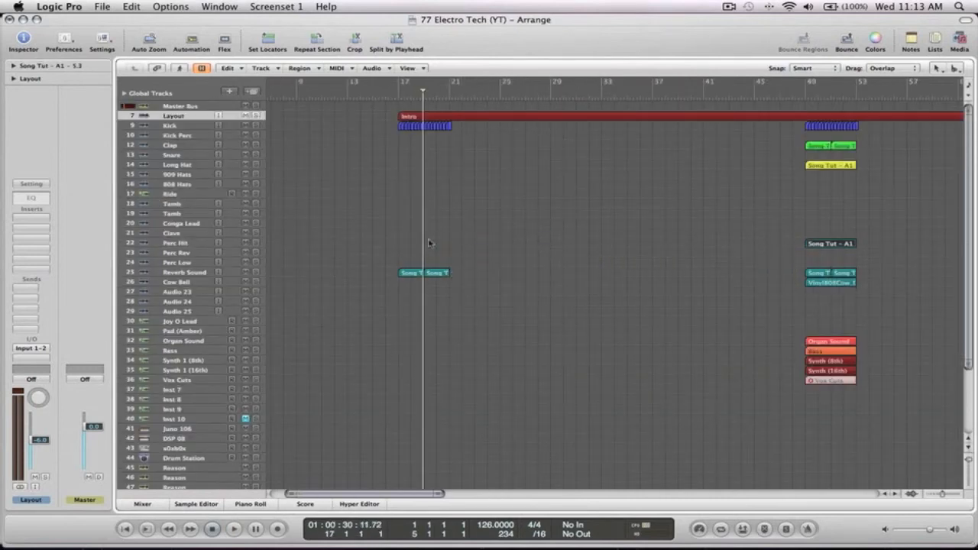
click(402, 100)
key(space)
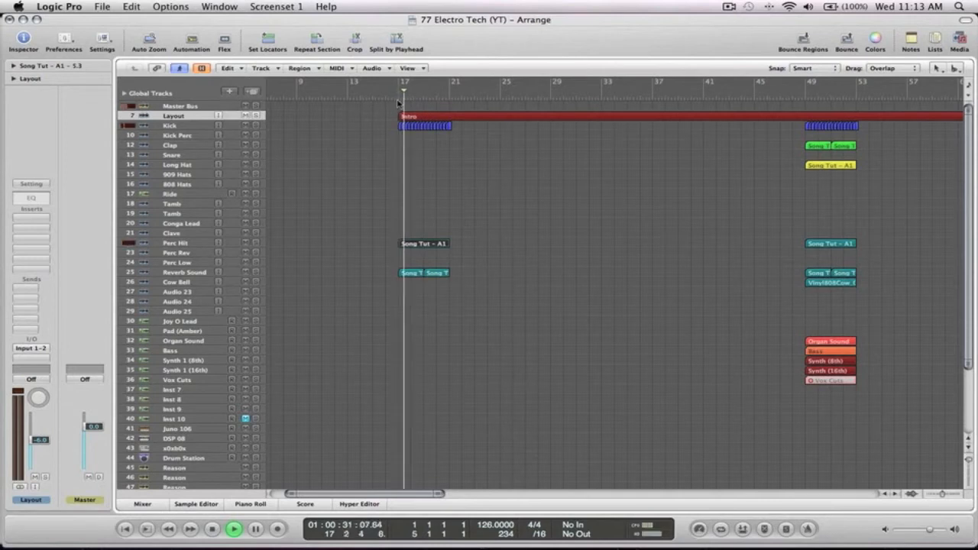
click(499, 213)
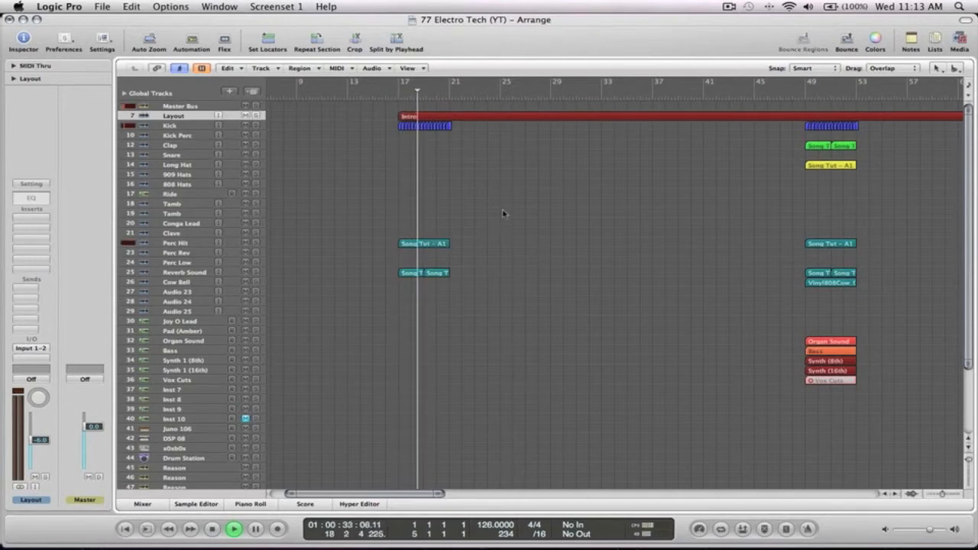
Delete the Perc Hit region at bar 17
key(z)
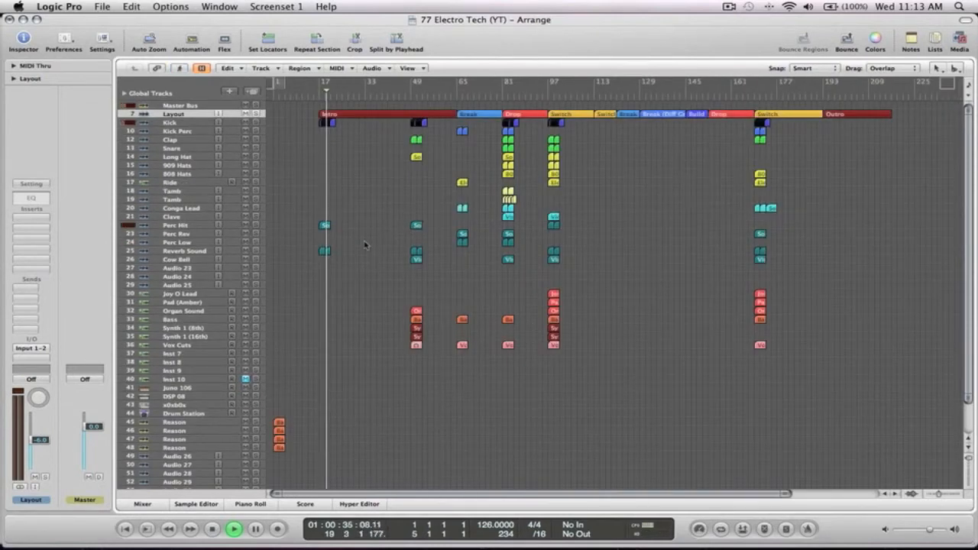
drag(470, 365, 313, 96)
click(351, 261)
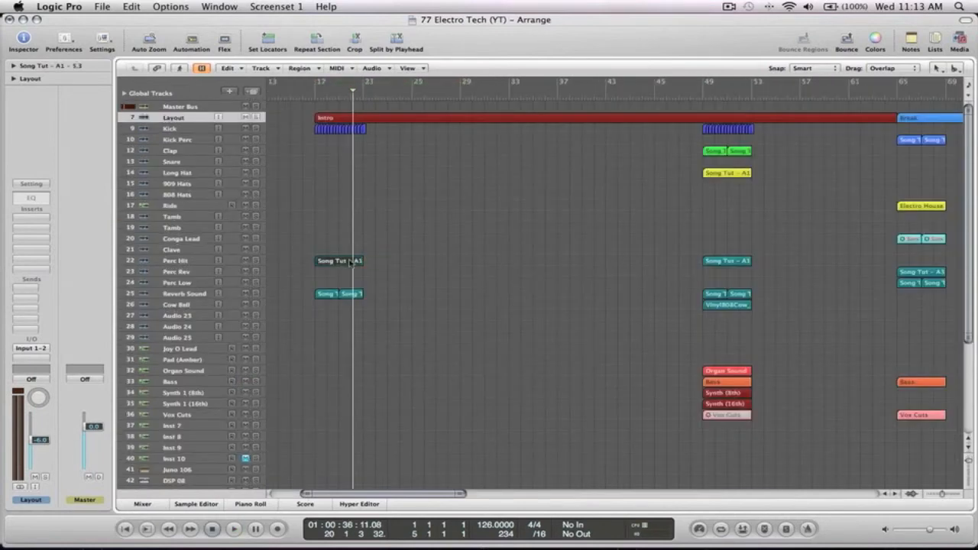
key(Delete)
click(421, 254)
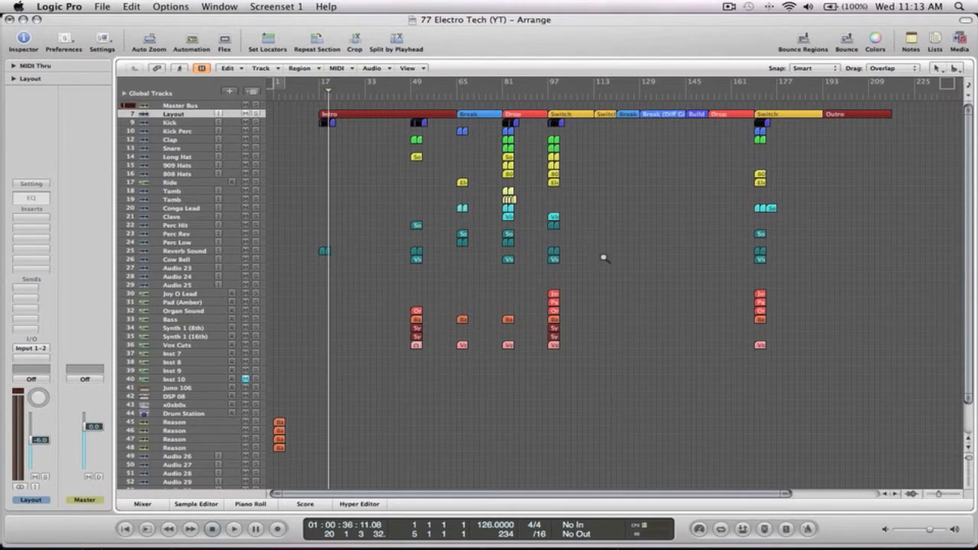
Copy the upper Tamb track's regions from the Drop at bar 81 to bar 17 and play the Intro from there
drag(603, 258, 454, 184)
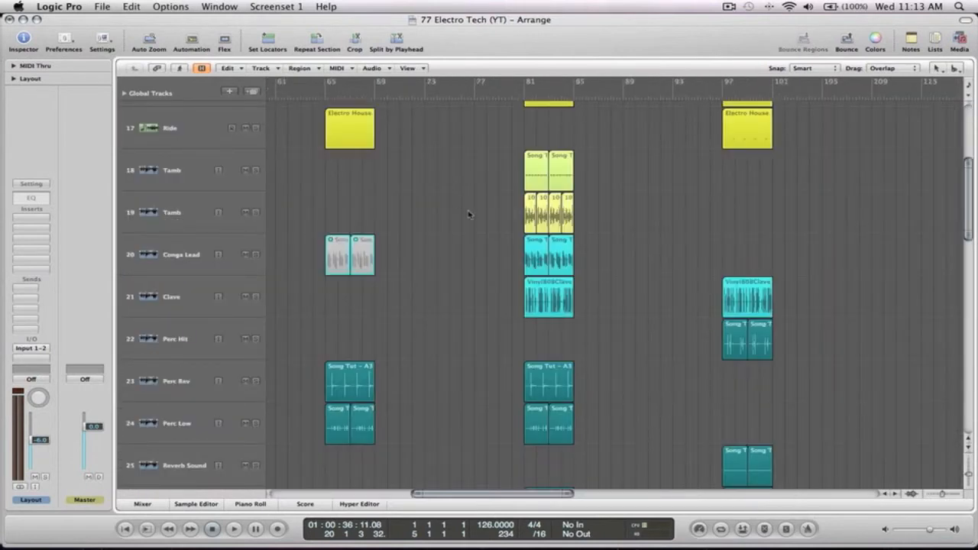
click(469, 212)
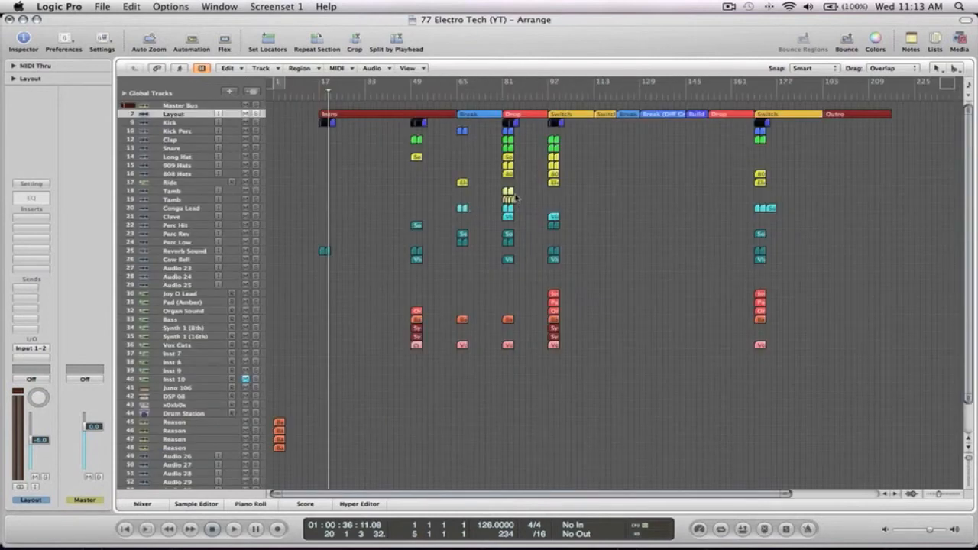
drag(507, 193, 322, 191)
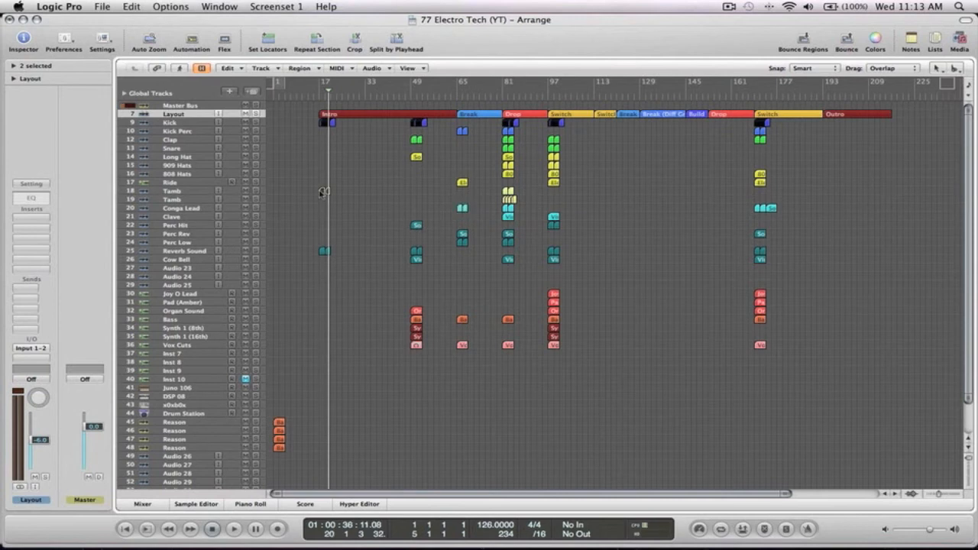
click(318, 96)
key(space)
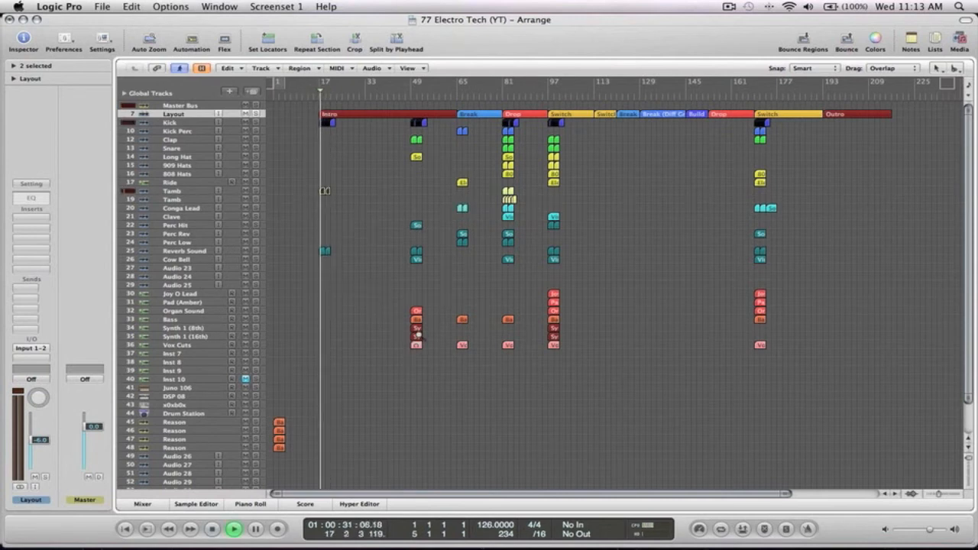
Repeat the Kick, Tamb and Reverb Sound regions from bar 17 up to bar 41
drag(471, 378, 299, 97)
mouse_move(446, 302)
mouse_down()
mouse_move(413, 270)
mouse_move(350, 134)
mouse_move(408, 132)
mouse_up()
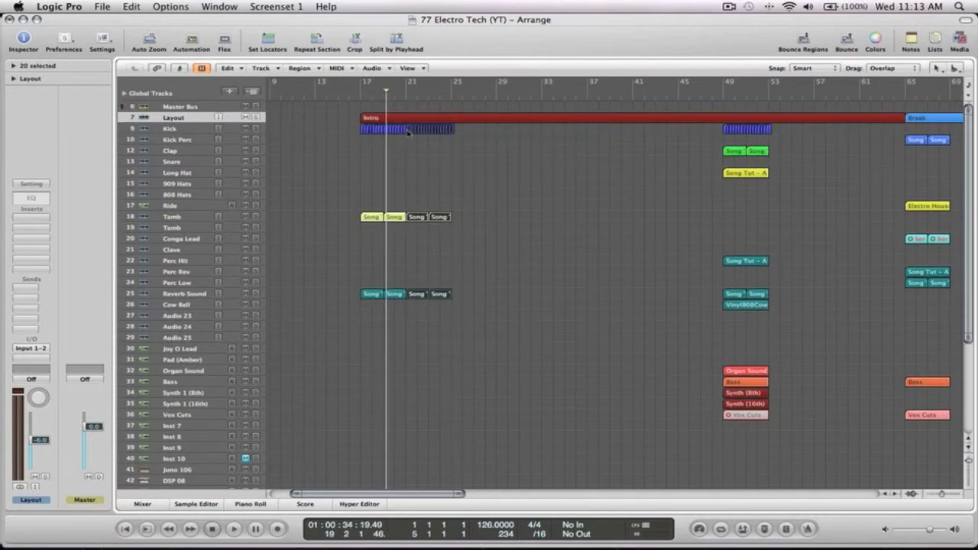
mouse_move(490, 331)
mouse_down()
mouse_move(356, 170)
mouse_move(349, 135)
mouse_move(544, 131)
mouse_up()
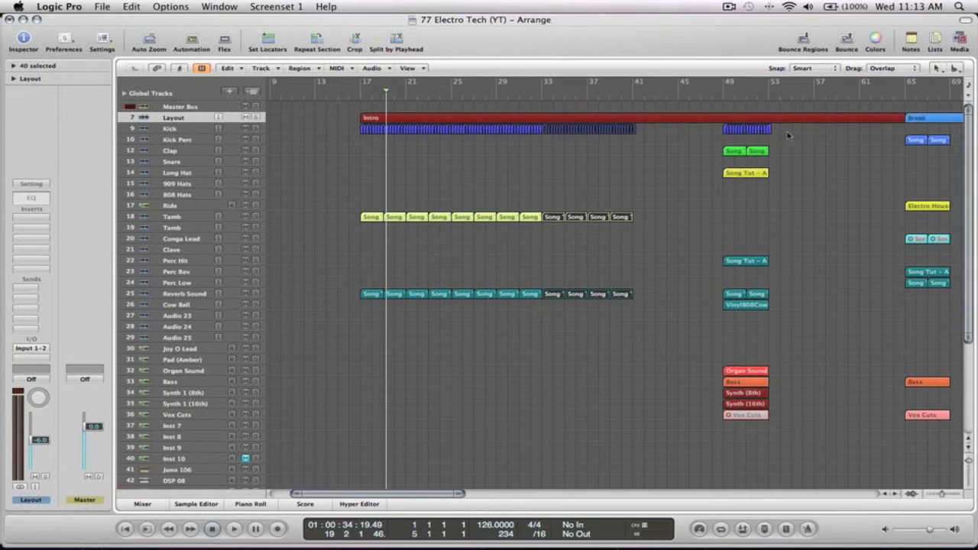
Delete the separate Kick and Reverb Sound regions at bar 49
drag(788, 296, 740, 293)
key(Delete)
key(Delete)
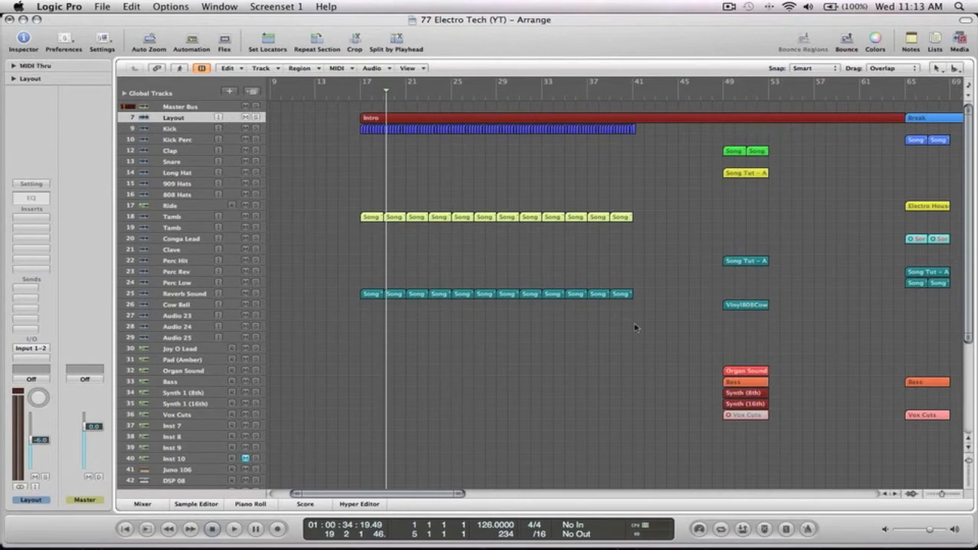
Copy the Kick, Tamb and Reverb Sound regions of bars 33 to 41 onward to the end of the Intro at bar 65
drag(657, 299, 544, 126)
drag(567, 274, 534, 119)
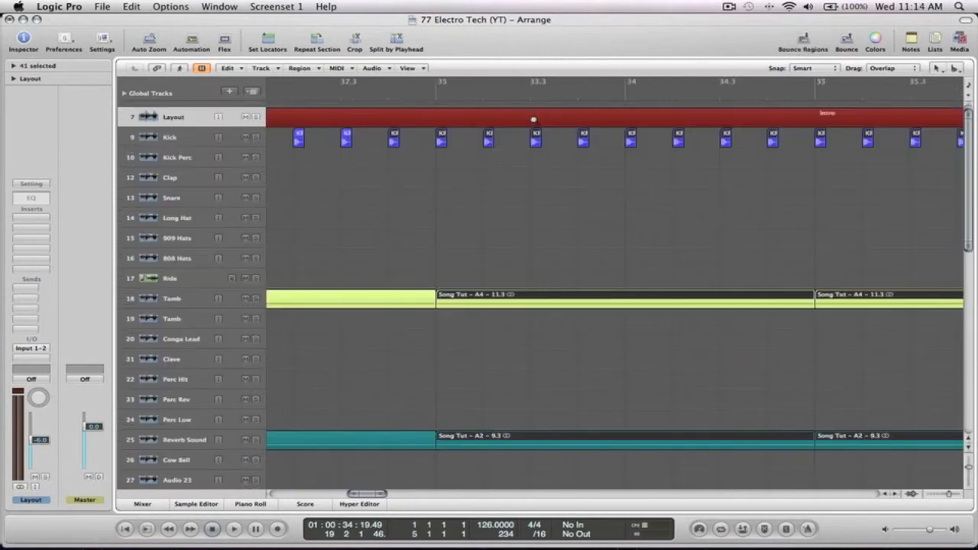
click(394, 140)
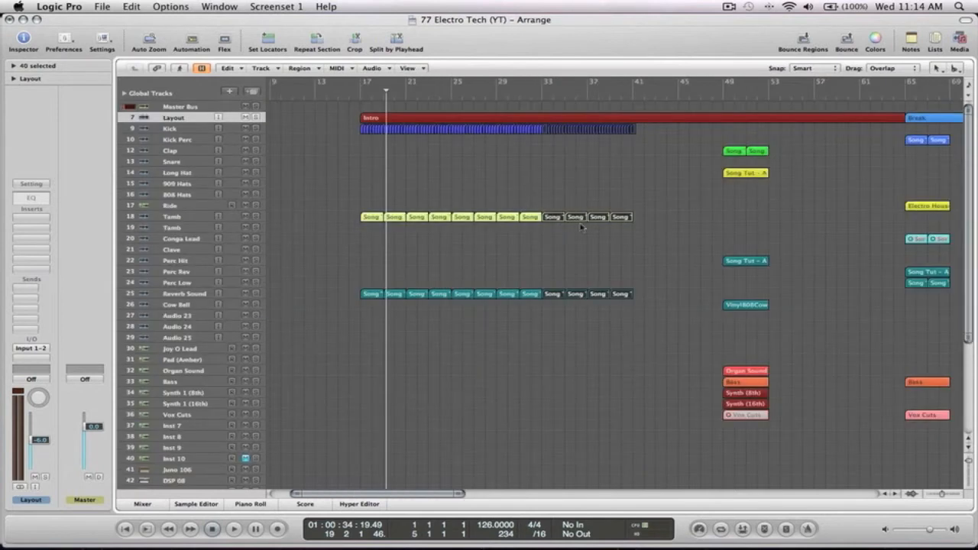
drag(555, 219, 821, 219)
click(450, 144)
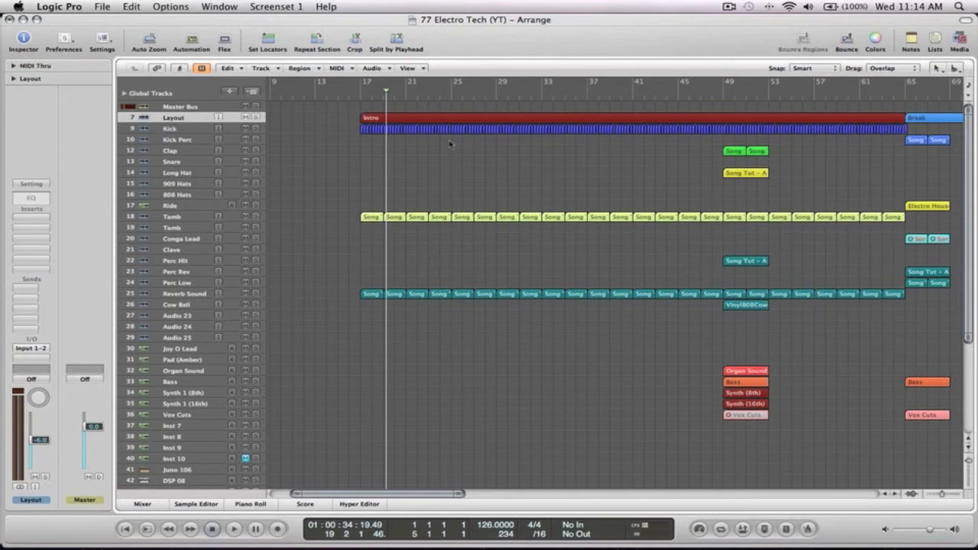
Audition the extended Intro groove from bar 17
double_click(355, 99)
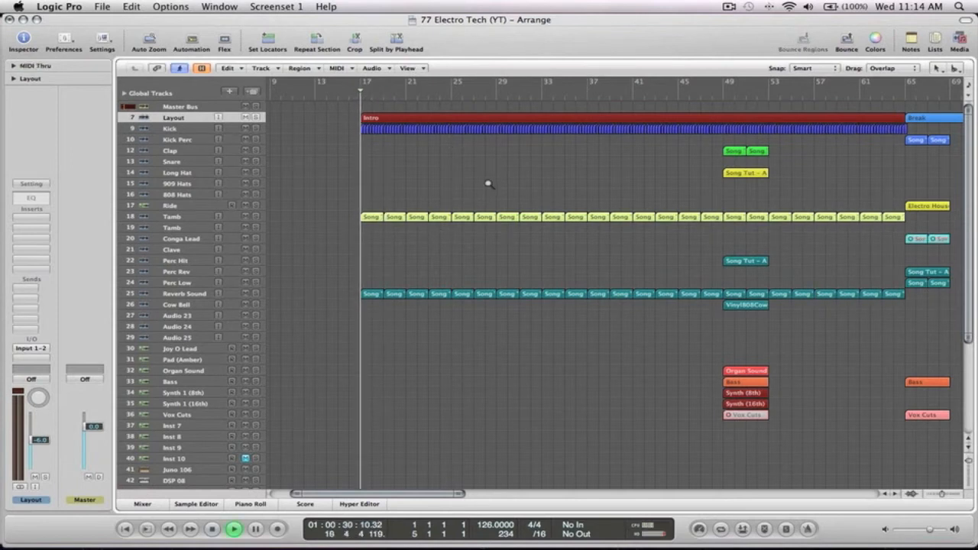
key(z)
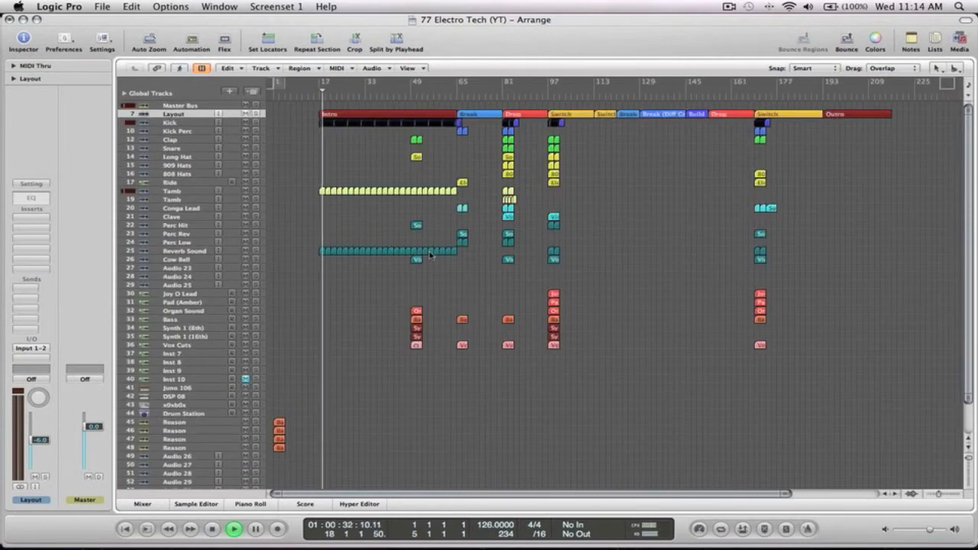
drag(480, 367, 303, 97)
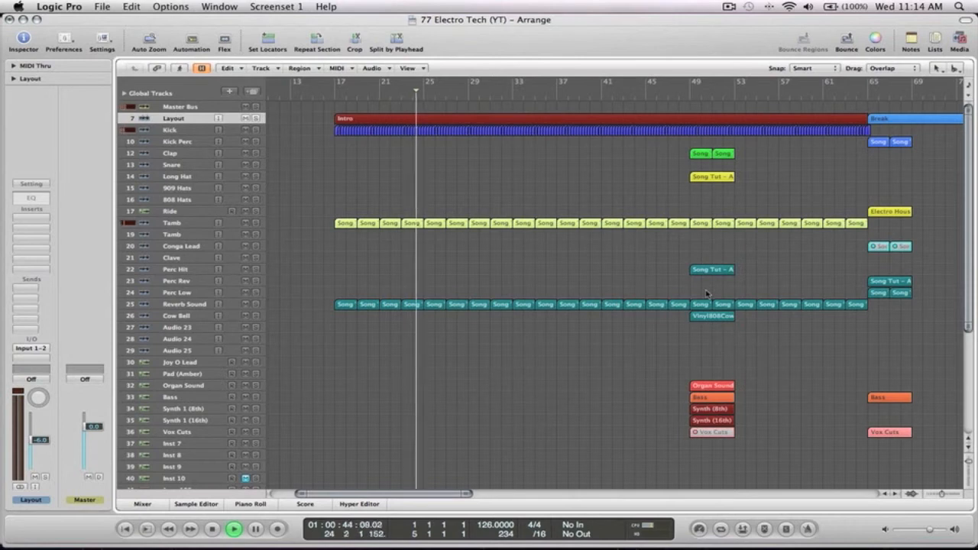
key(space)
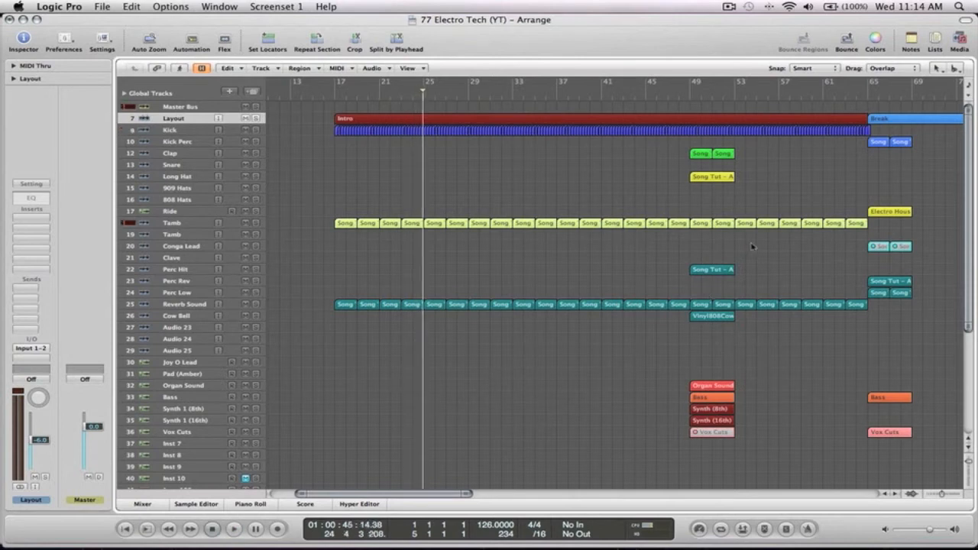
Copy the Long Hat region from bar 49 to bar 25 and audition it from there
drag(918, 225, 844, 200)
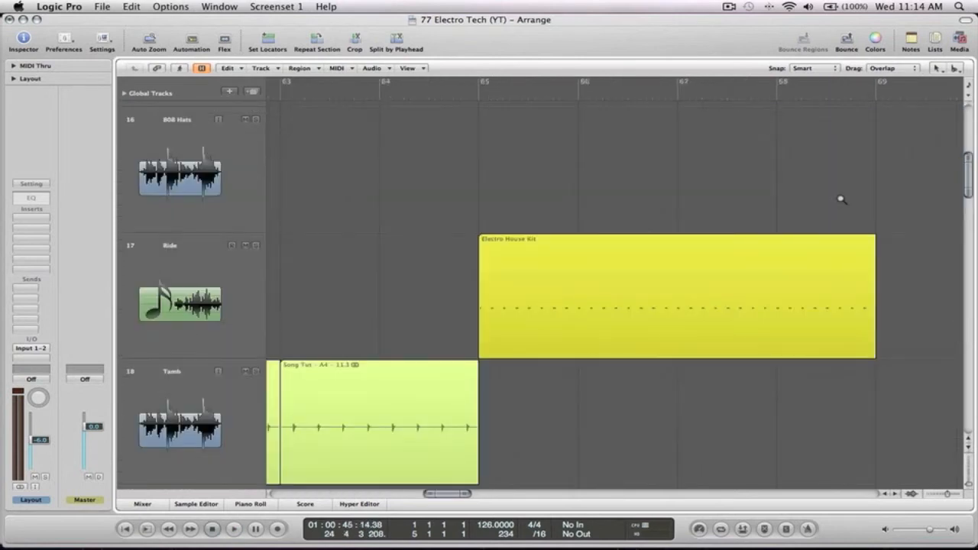
ctrl+alt+click(842, 200)
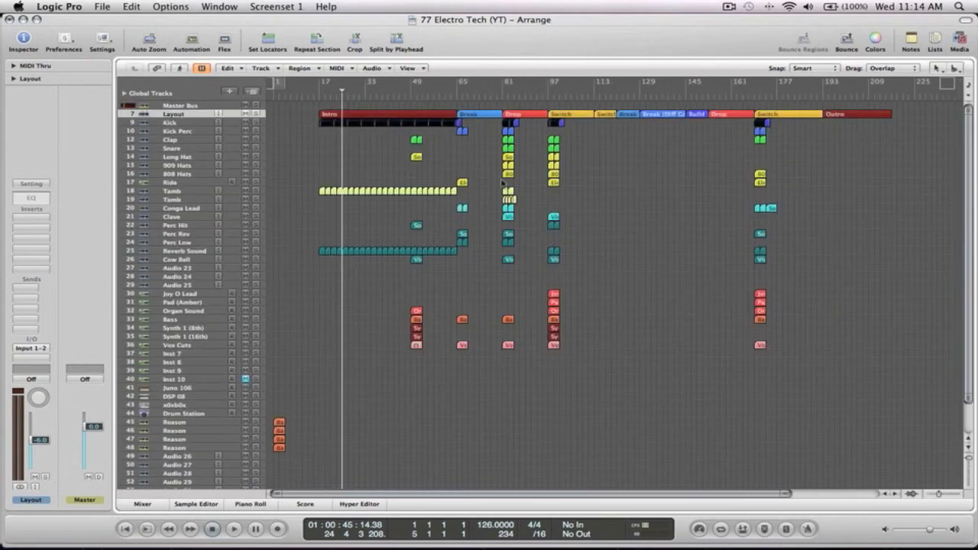
drag(442, 196, 274, 113)
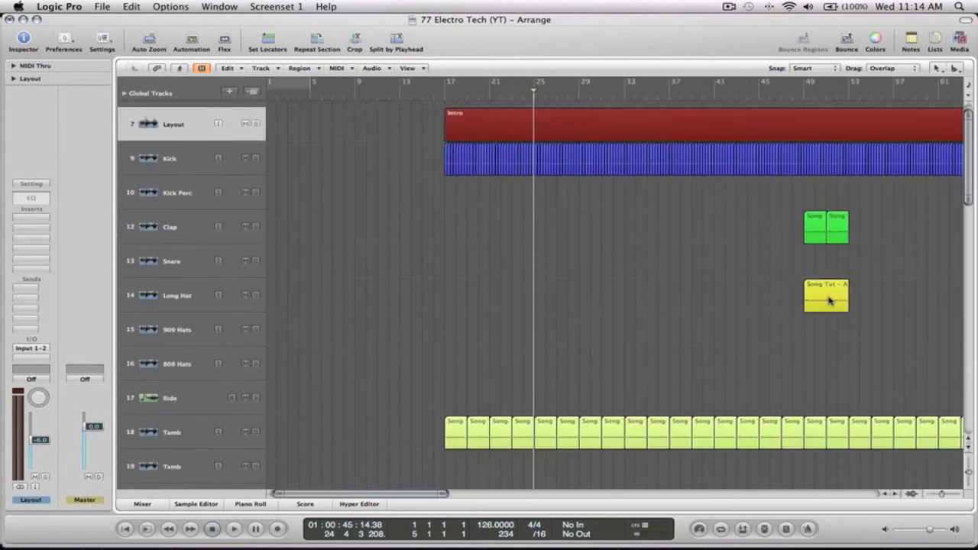
drag(826, 300, 555, 300)
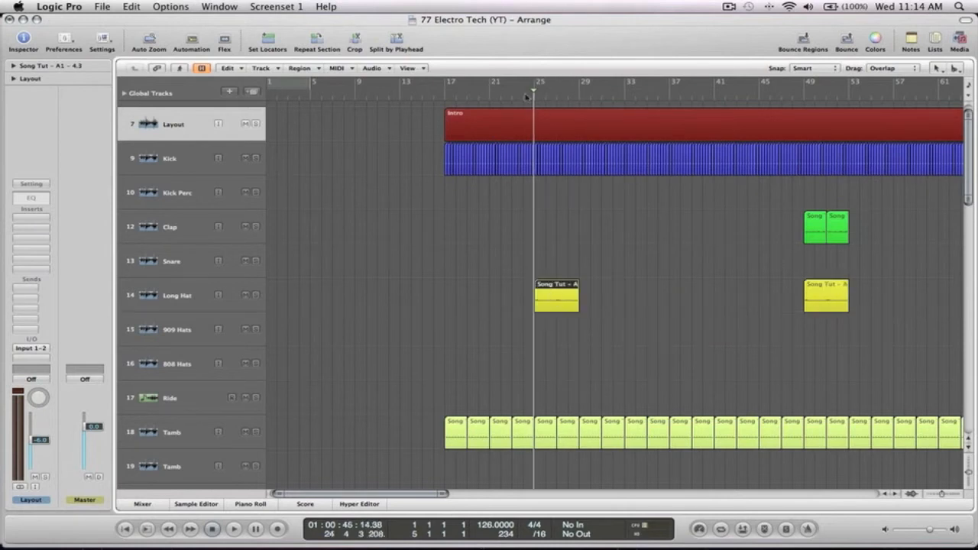
key(space)
click(653, 273)
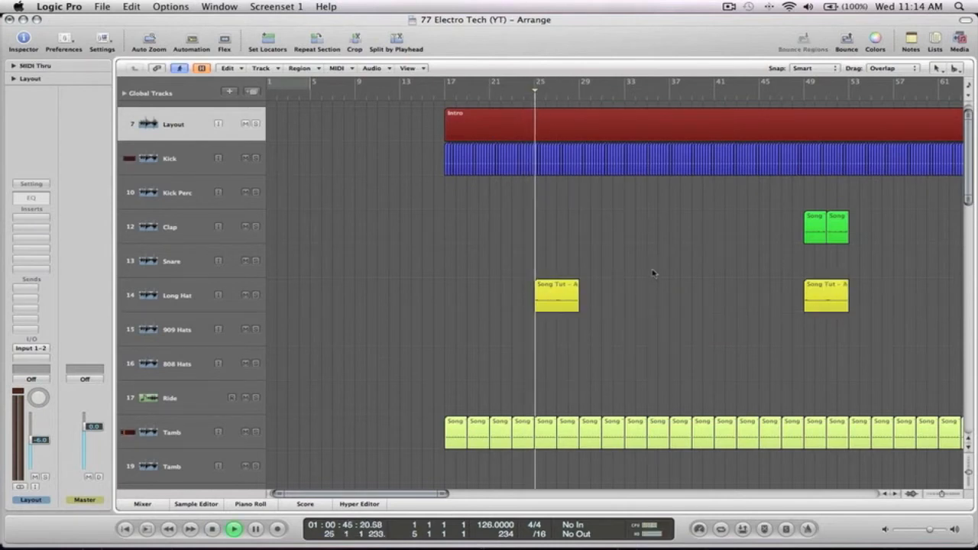
Repeat the Long Hat region from bar 25 up to bar 49 and stop playback
drag(554, 297, 732, 299)
ctrl+alt+click(706, 242)
key(space)
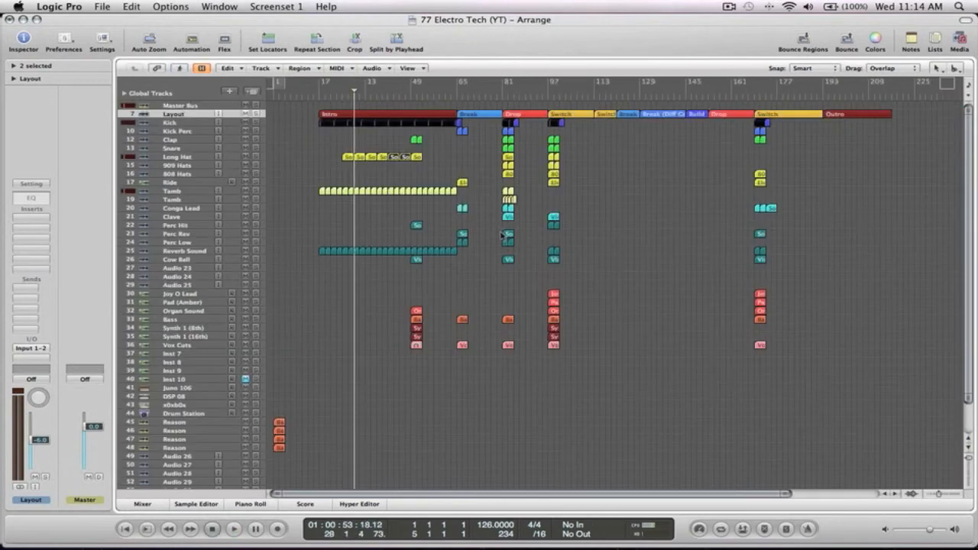
Extend the Long Hat from bar 53 to the end of the Intro at bar 65 by copying its regions
ctrl+alt+click(533, 266)
drag(579, 251, 457, 246)
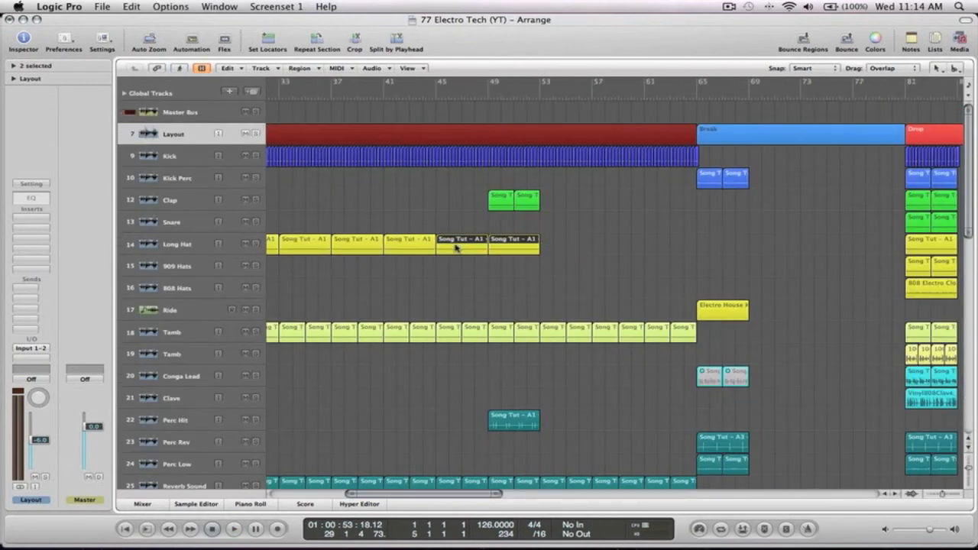
drag(528, 248, 554, 247)
click(623, 230)
drag(624, 241, 663, 243)
ctrl+alt+click(628, 211)
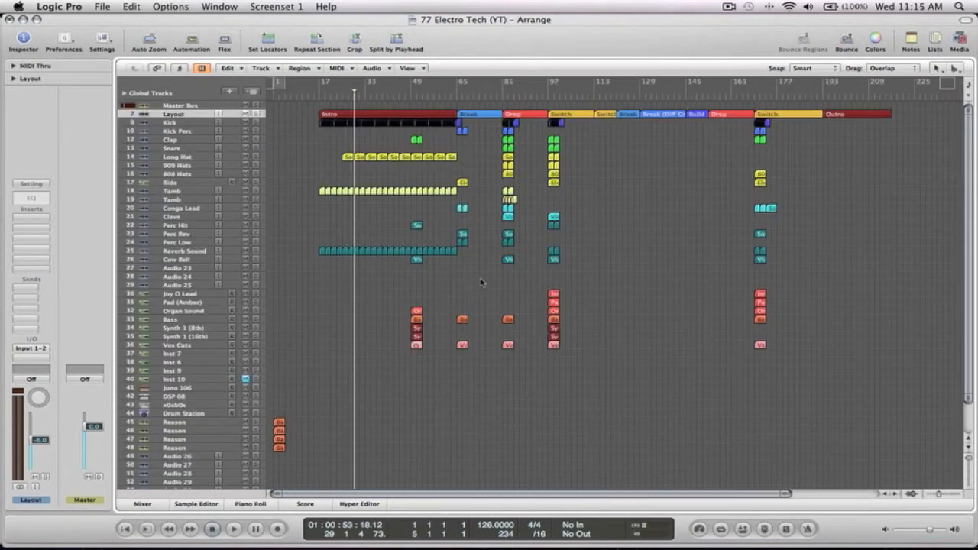
drag(499, 280, 307, 98)
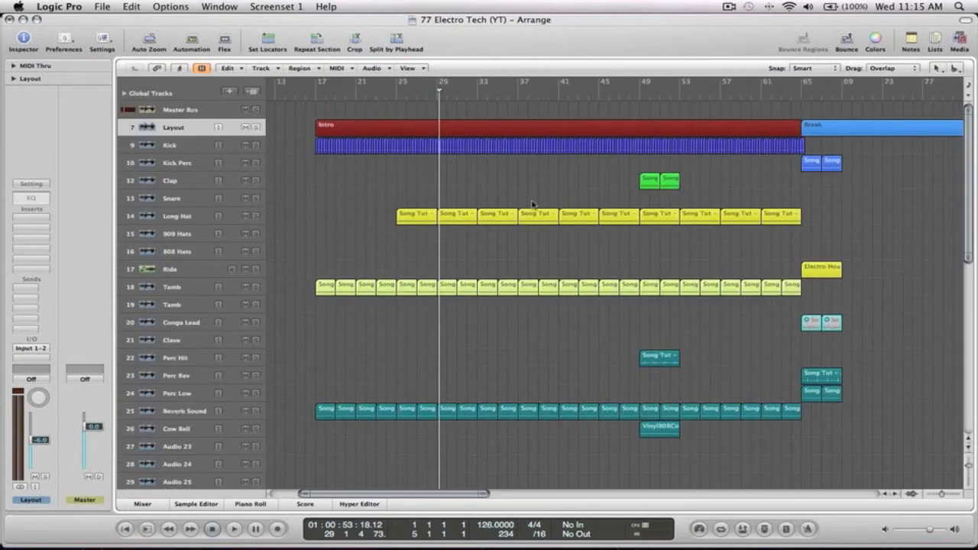
Solo the 808 Hats track and audition its region at bar 81 in the Drop
ctrl+alt+click(588, 247)
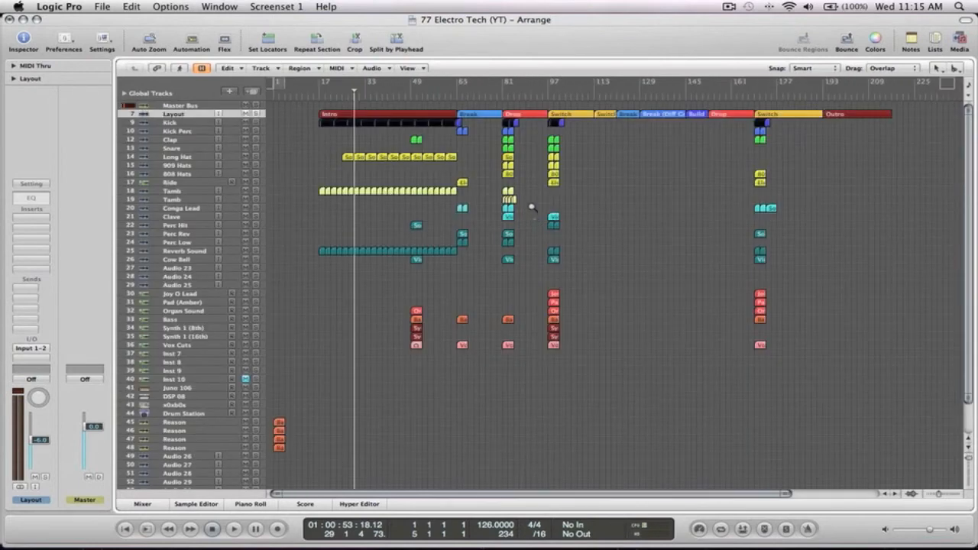
drag(532, 207, 486, 120)
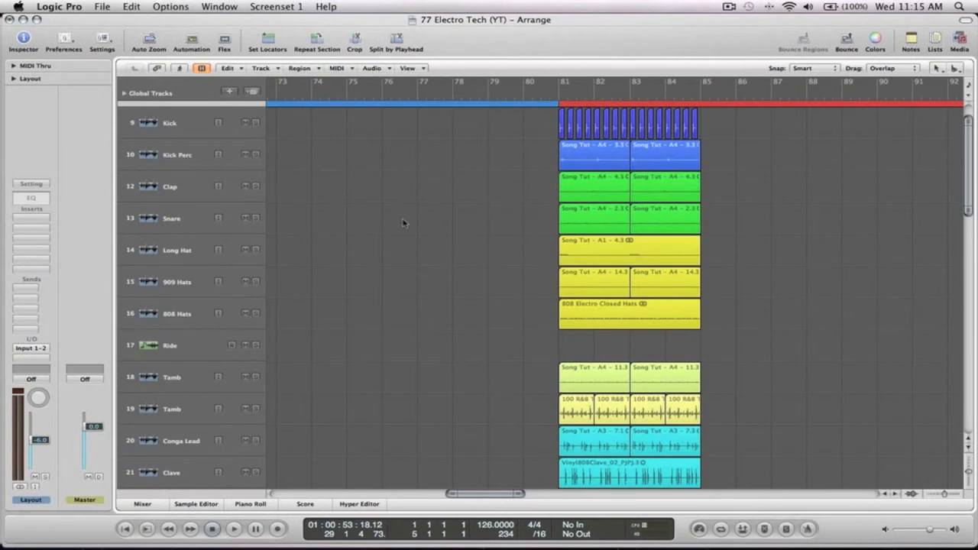
scroll(420, 222, down, 4)
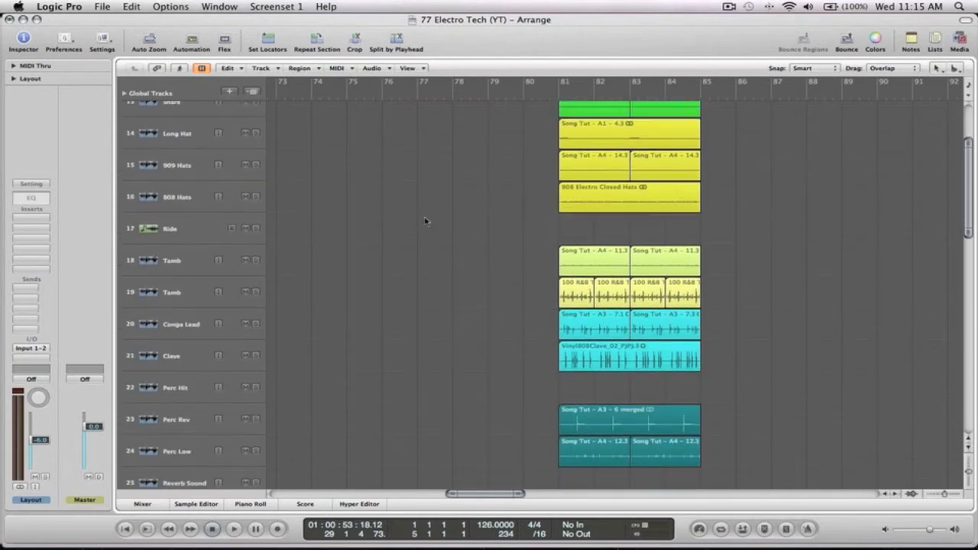
click(558, 92)
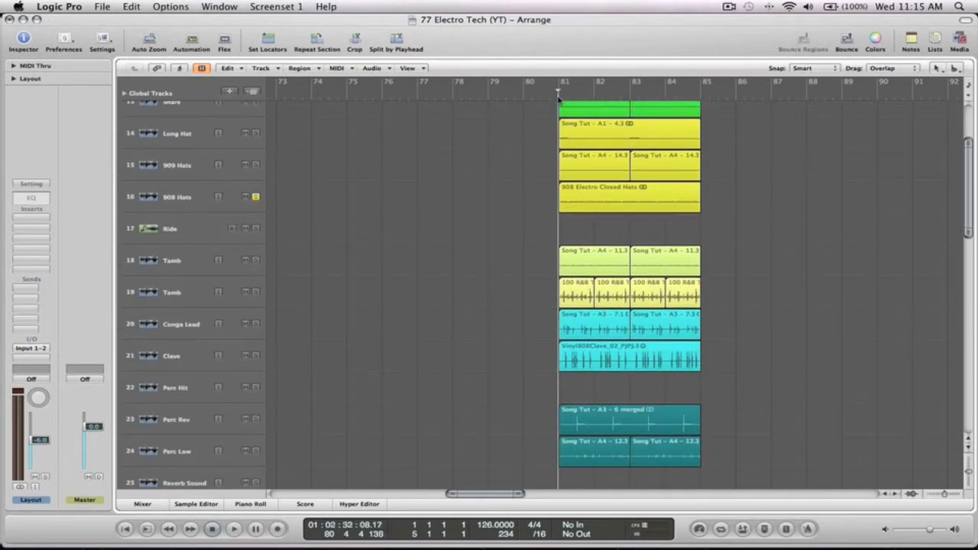
key(space)
key(space)
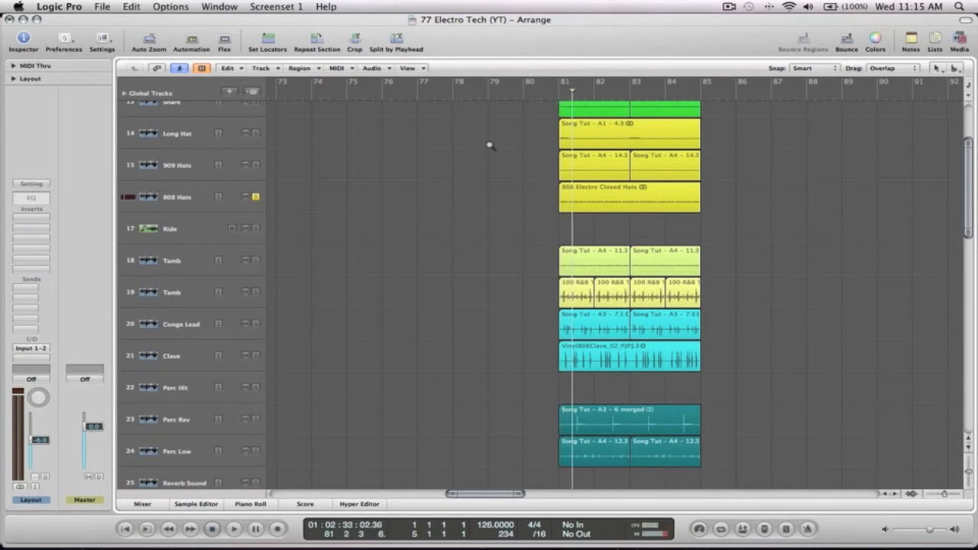
ctrl+alt+click(490, 146)
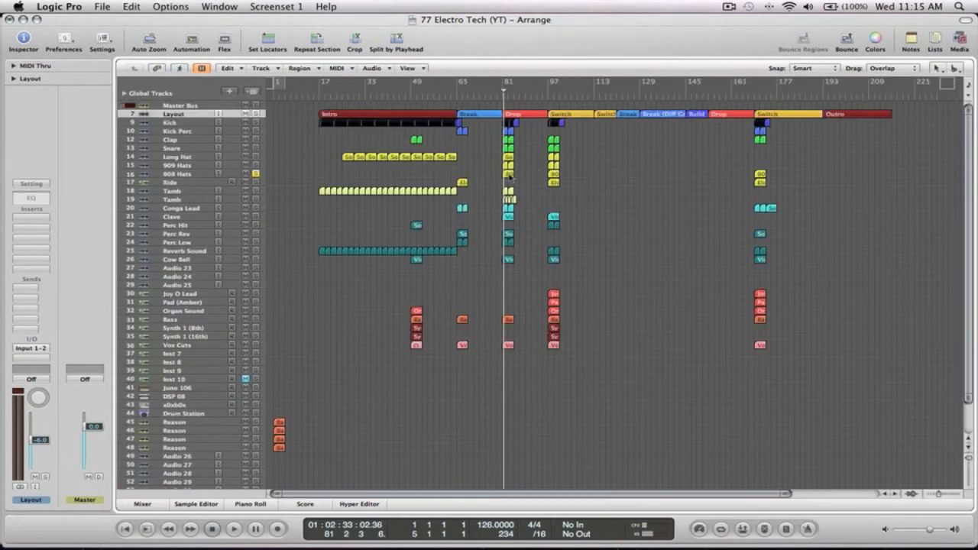
Copy the 808 Hats region from bar 81 to bar 25 and audition it with the Intro groove
drag(494, 177, 351, 177)
click(340, 96)
key(space)
drag(463, 282, 277, 99)
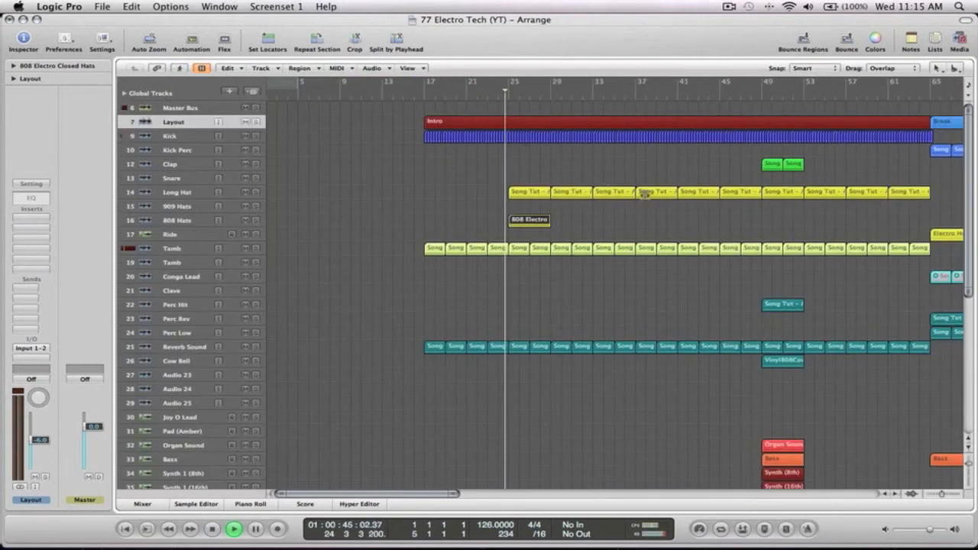
click(616, 231)
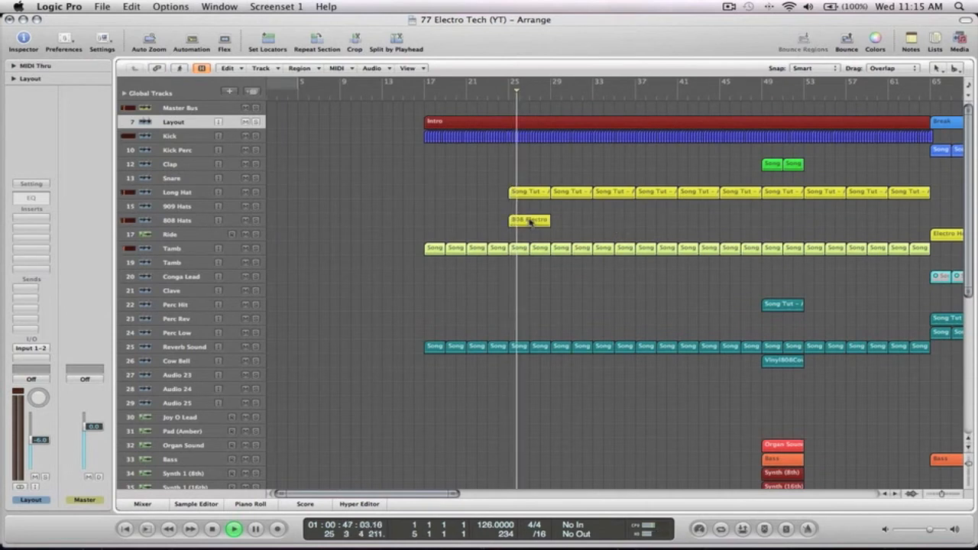
Repeat the 808 Hats region from bar 25 to the end of the Intro at bar 65 and stop playback
drag(530, 222, 611, 223)
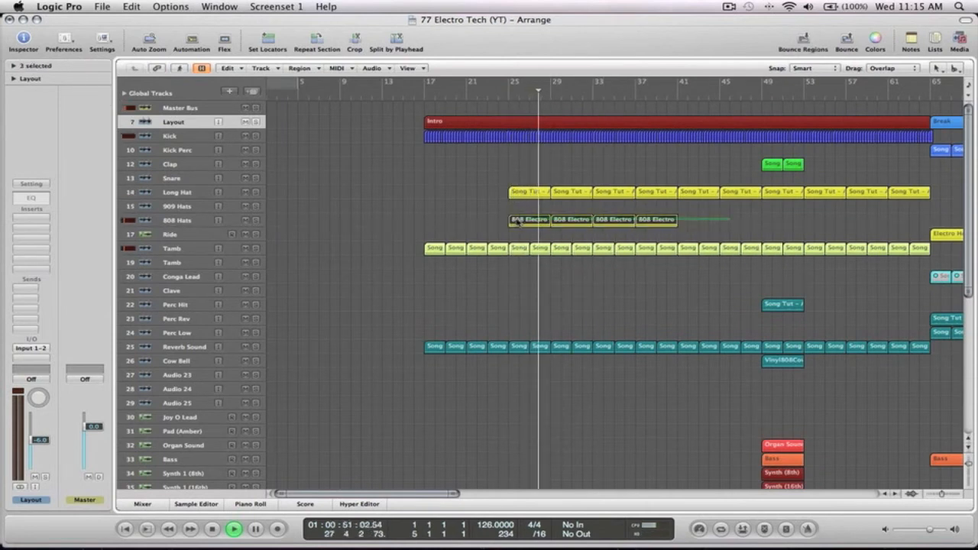
alt+drag(518, 221, 684, 223)
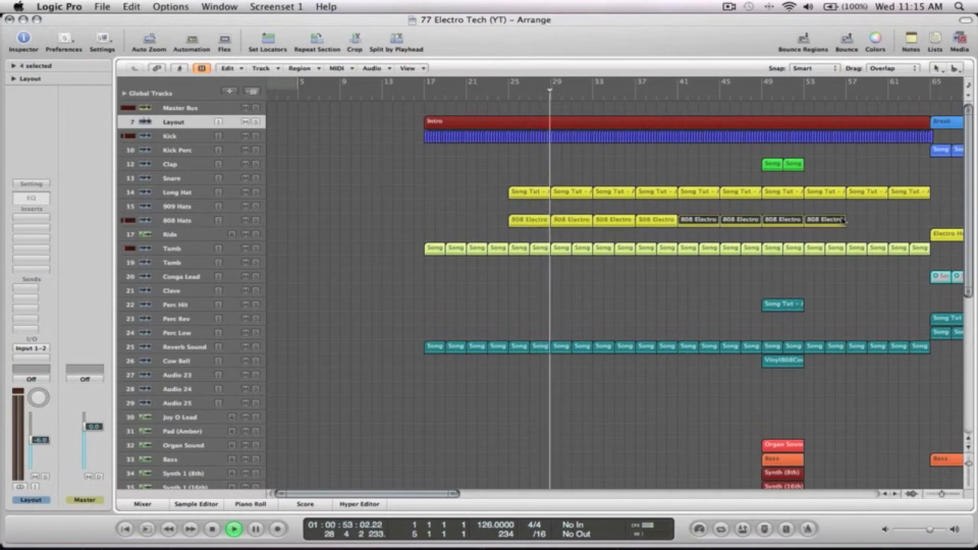
mouse_move(853, 227)
mouse_down()
mouse_move(764, 216)
mouse_move(870, 223)
mouse_up()
ctrl+alt+click(864, 207)
key(space)
Audition the Intro with the hats layered in from about bar 30
ctrl+alt+drag(494, 385, 350, 167)
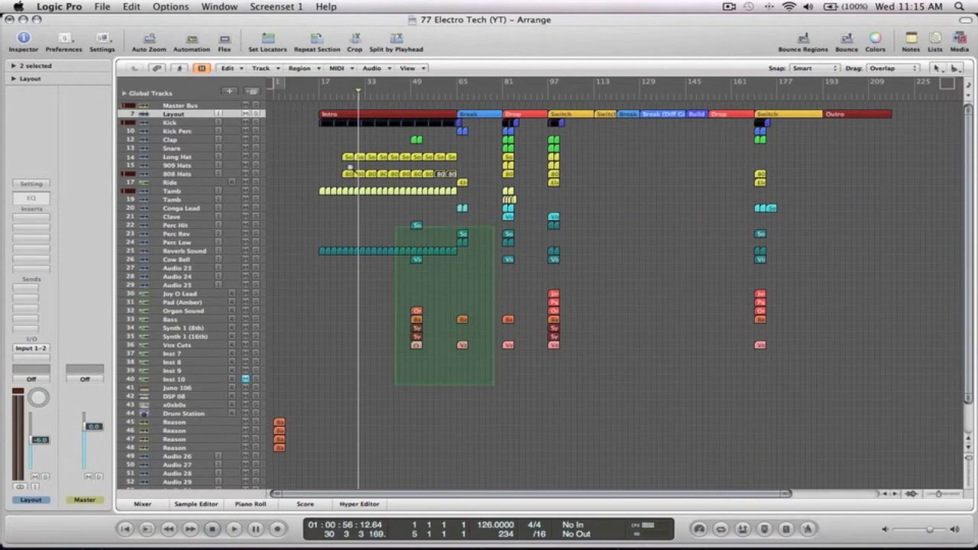
ctrl+alt+drag(395, 226, 278, 112)
click(587, 342)
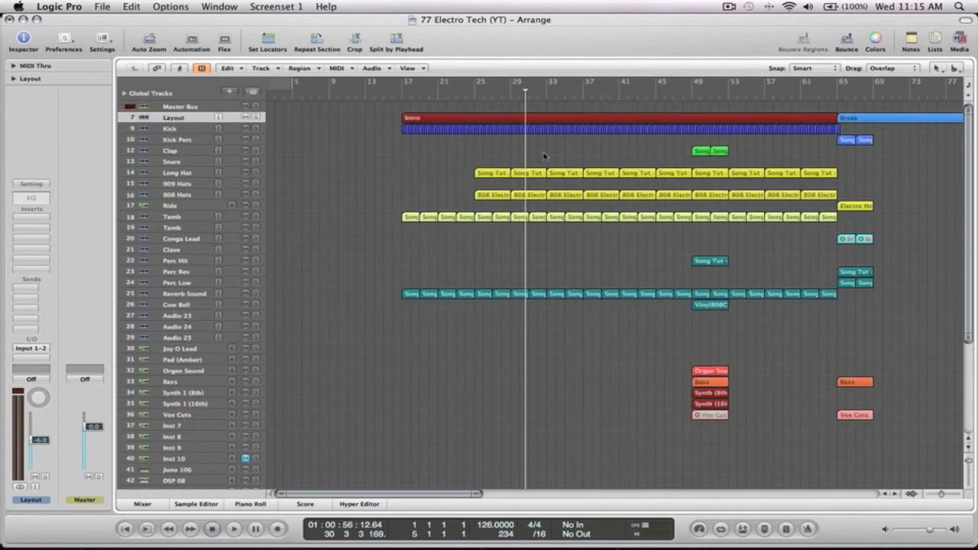
key(space)
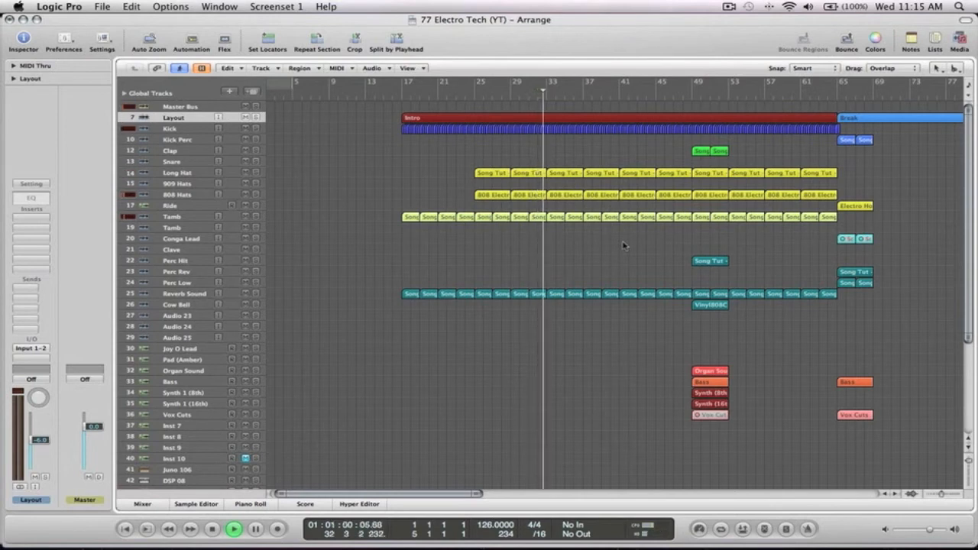
key(space)
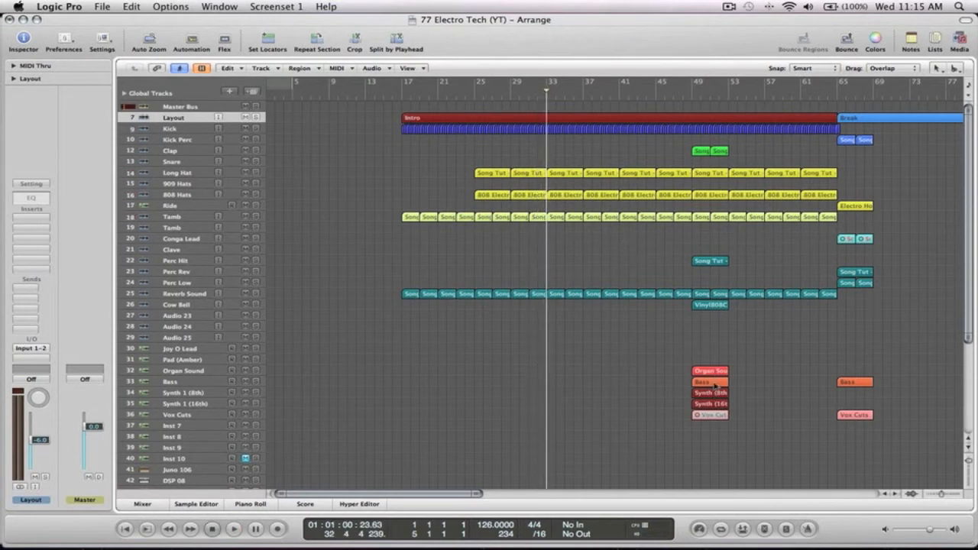
Copy the Organ Sound region from bar 49 to bar 33, audition it, and repeat it up to bar 49
drag(709, 370, 567, 372)
key(space)
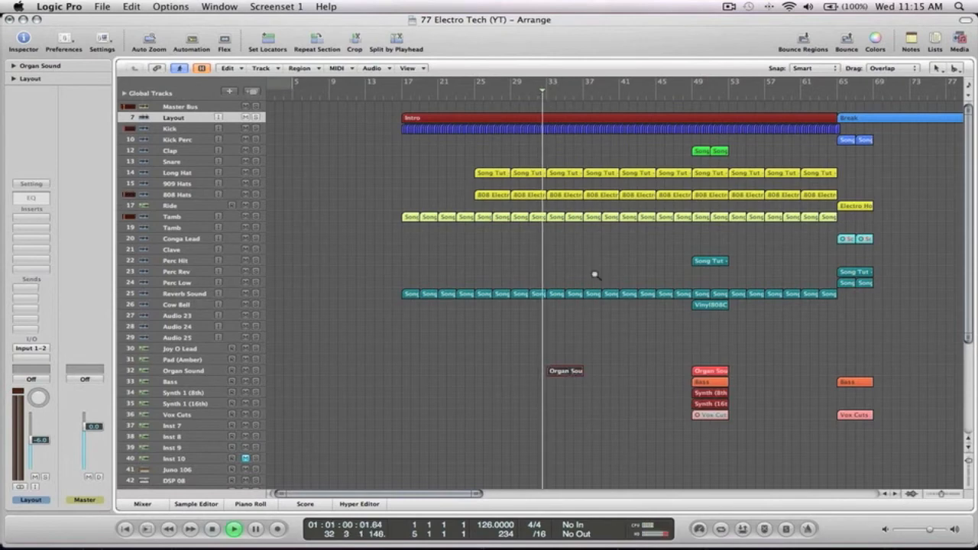
key(z)
drag(505, 385, 298, 104)
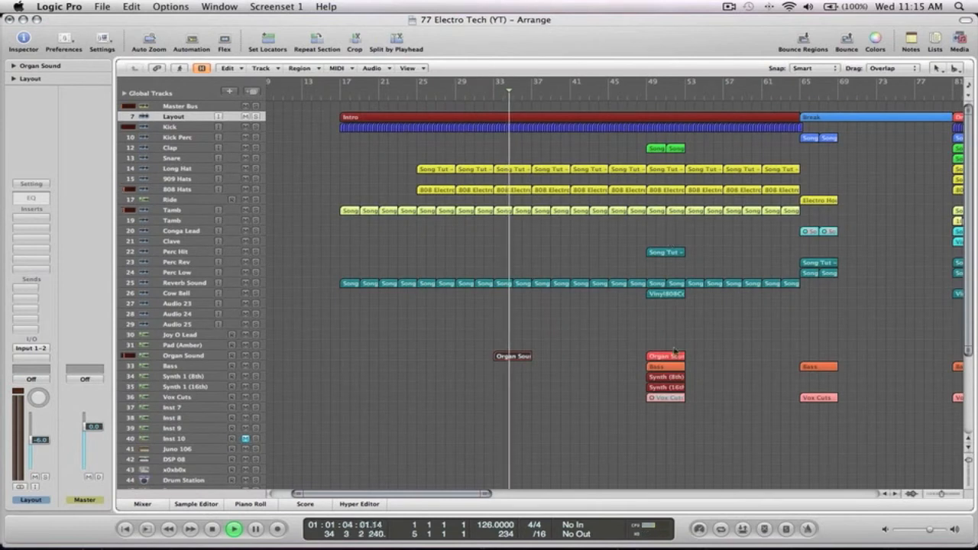
drag(509, 357, 618, 362)
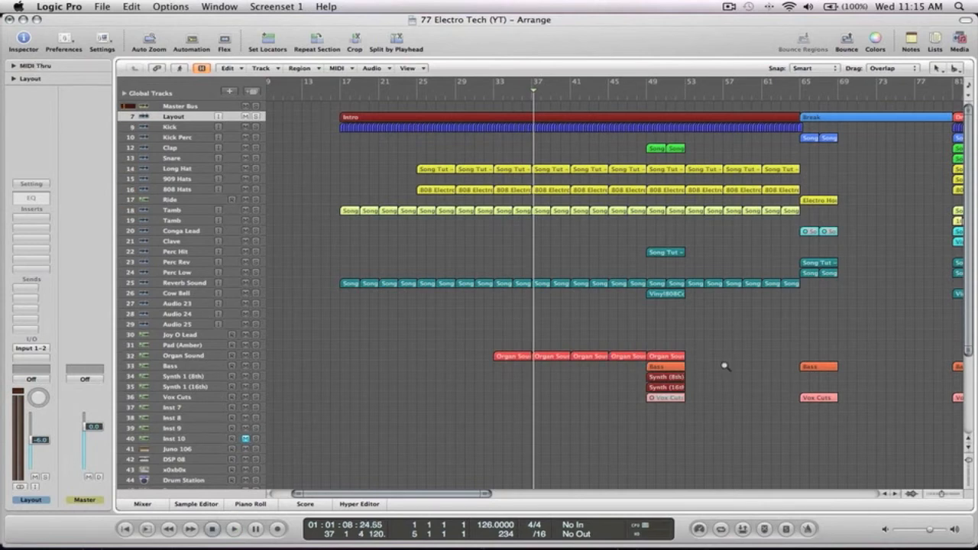
Copy the Pad Amber region from bar 97 to the start of the Intro at bar 17 and audition it
ctrl+alt+click(726, 366)
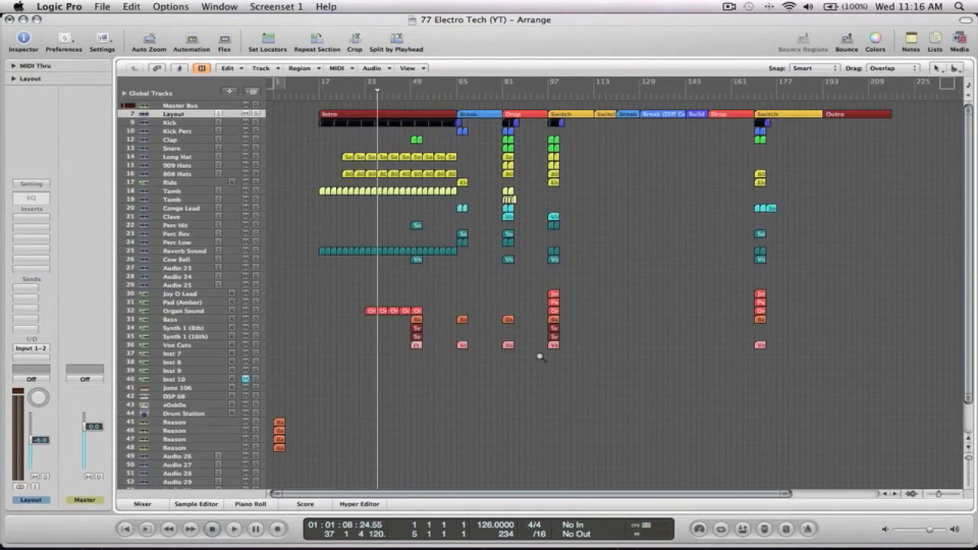
drag(580, 367, 290, 264)
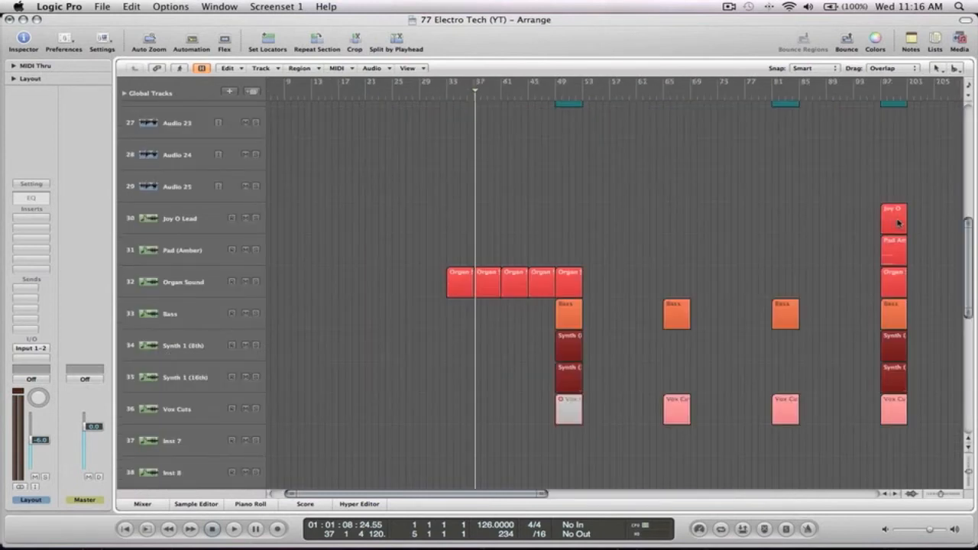
drag(894, 250, 353, 241)
click(339, 99)
key(space)
ctrl+alt+click(452, 207)
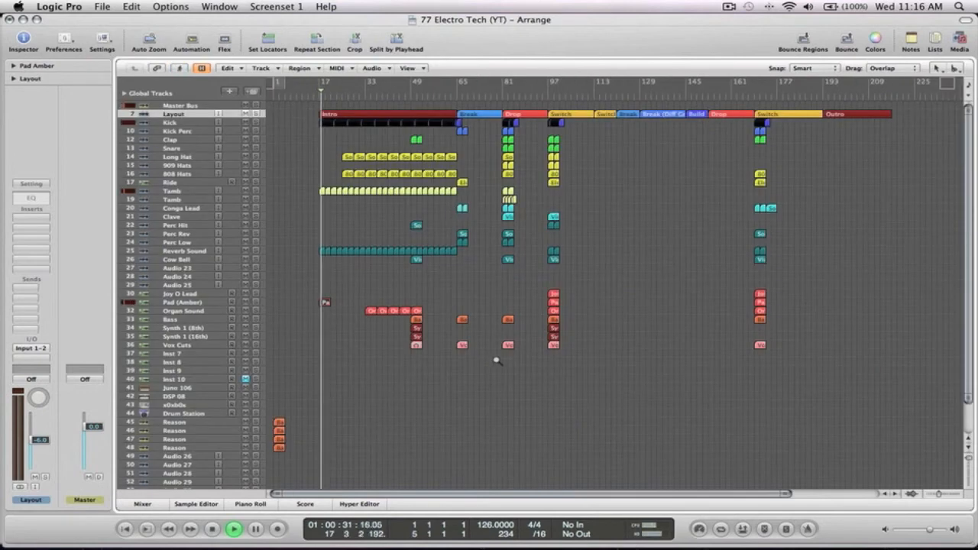
drag(497, 360, 313, 100)
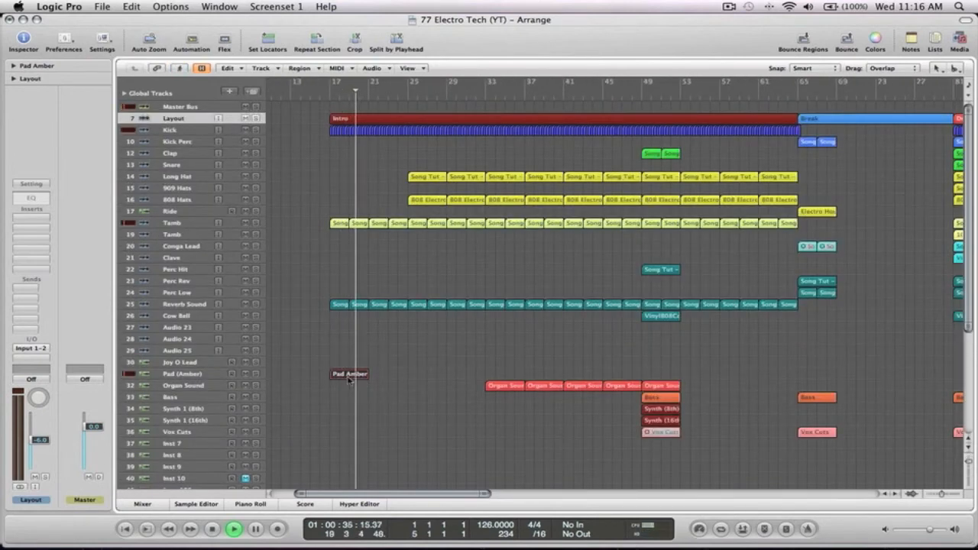
click(330, 351)
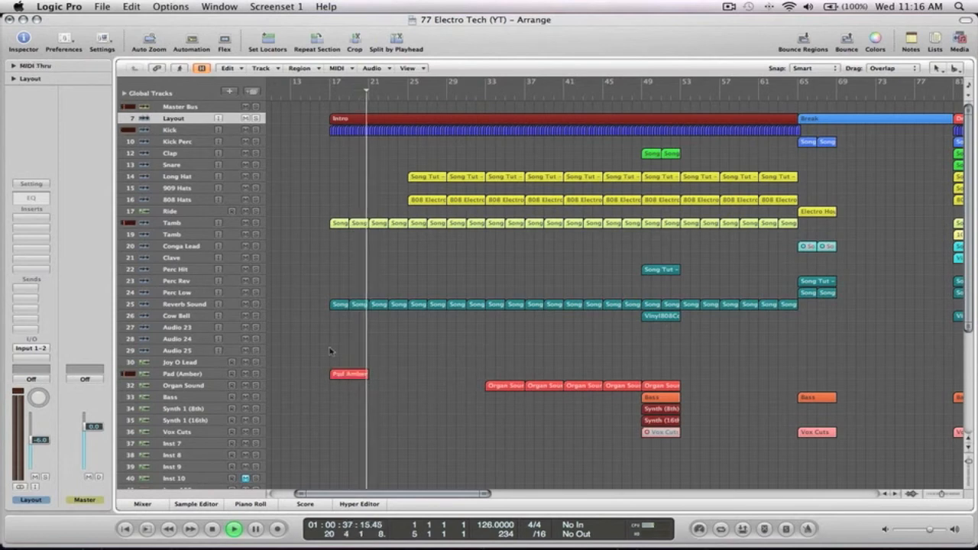
Repeat the Pad Amber region from bar 17 to the end of the Intro at bar 65
click(349, 375)
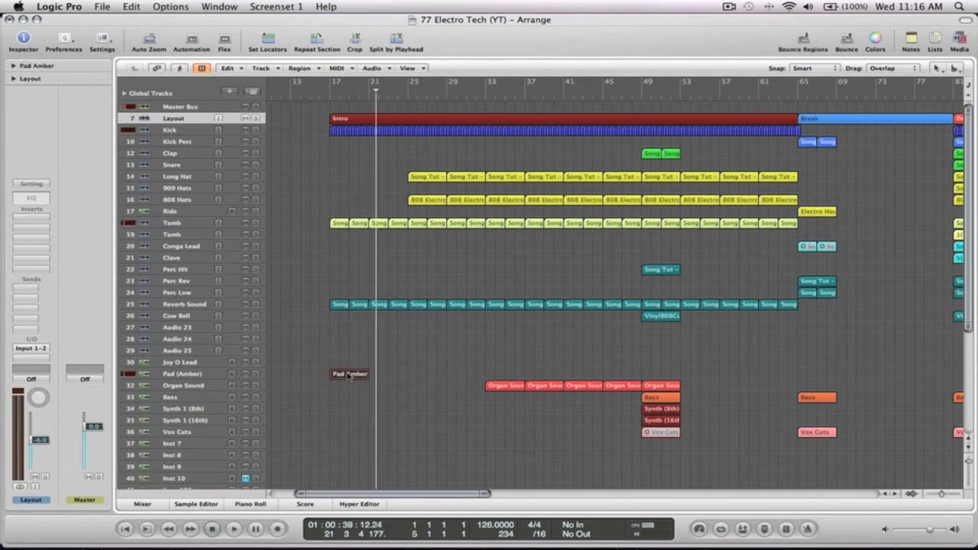
drag(364, 375, 402, 375)
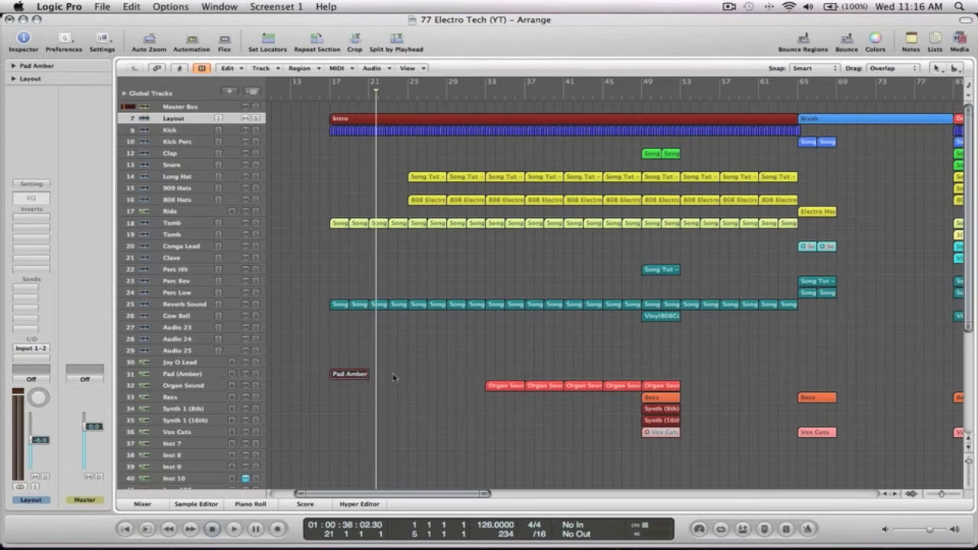
drag(425, 378, 428, 377)
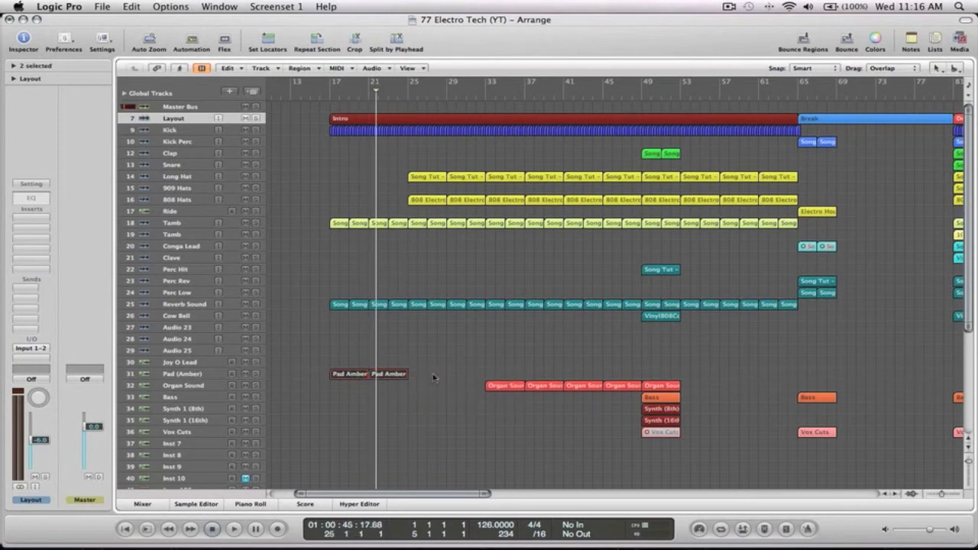
drag(372, 375, 659, 376)
click(672, 340)
Play the Intro and move the Bass, both Synth 1 and Vox Cuts regions from bar 49 to bar 61
key(space)
ctrl+alt+click(539, 276)
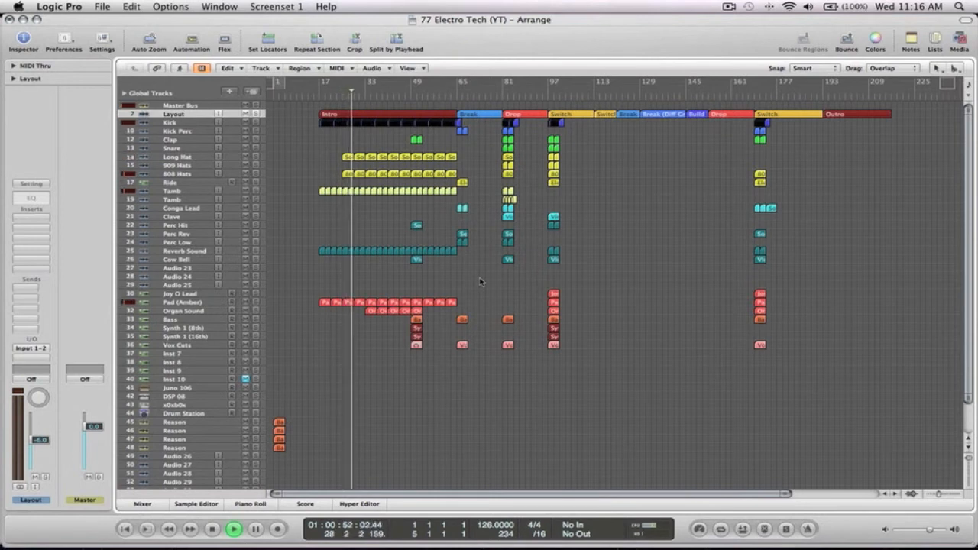
drag(502, 369, 323, 115)
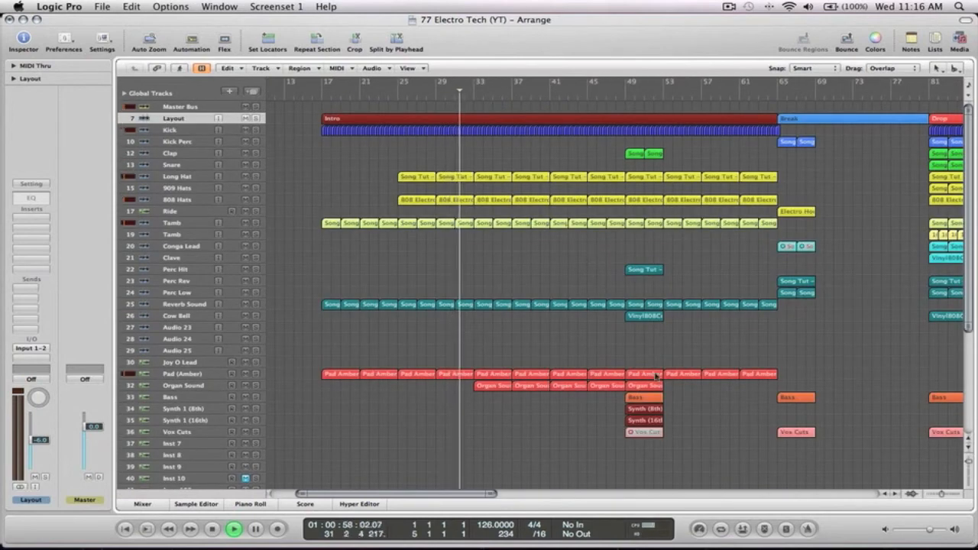
drag(685, 437, 758, 402)
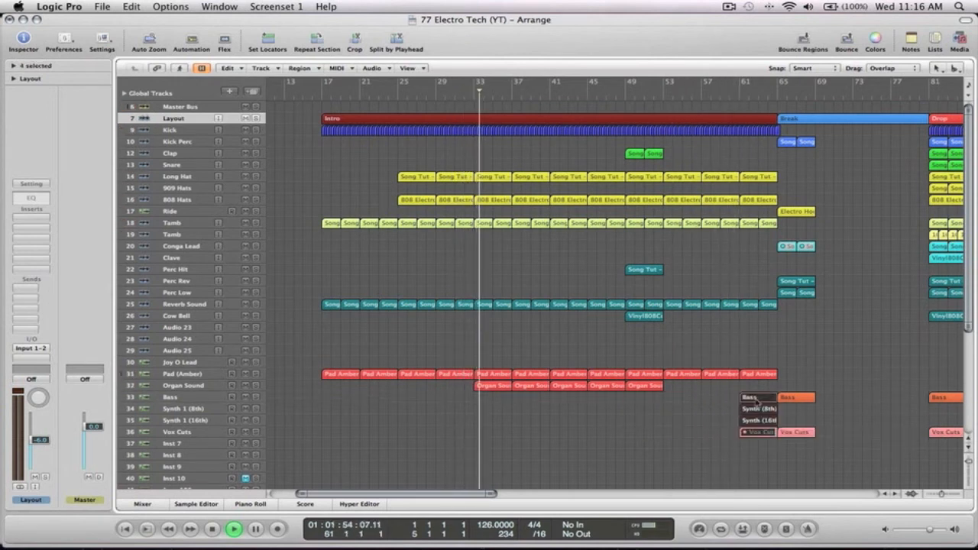
ctrl+alt+click(756, 339)
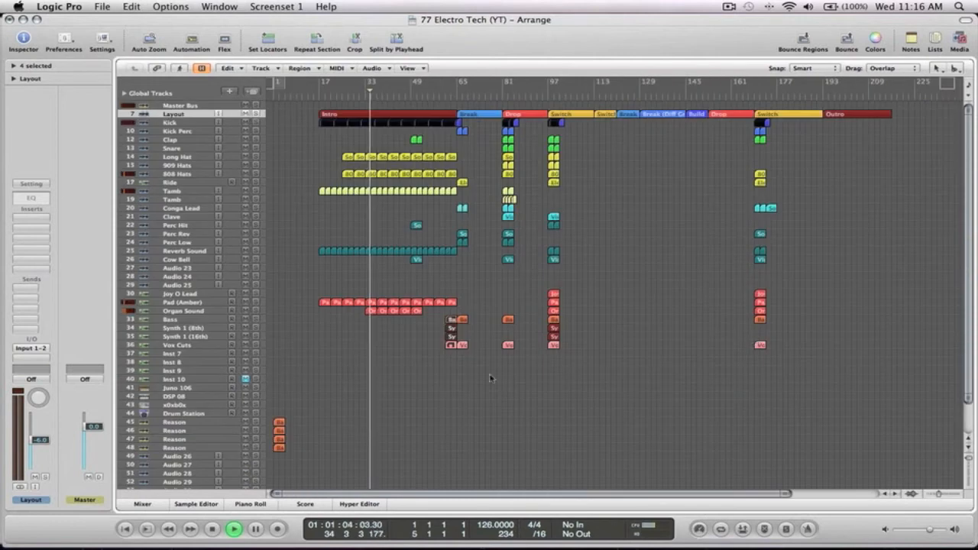
drag(512, 378, 292, 95)
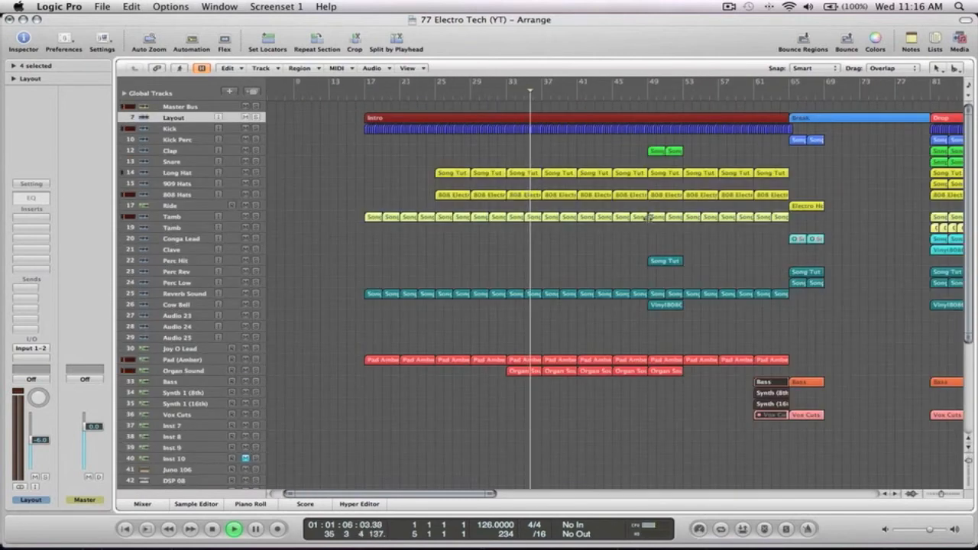
Extend the Clap to run from bar 41 to bar 65 by copying its regions
click(688, 157)
mouse_move(650, 153)
mouse_down()
mouse_move(587, 153)
mouse_move(659, 155)
mouse_up()
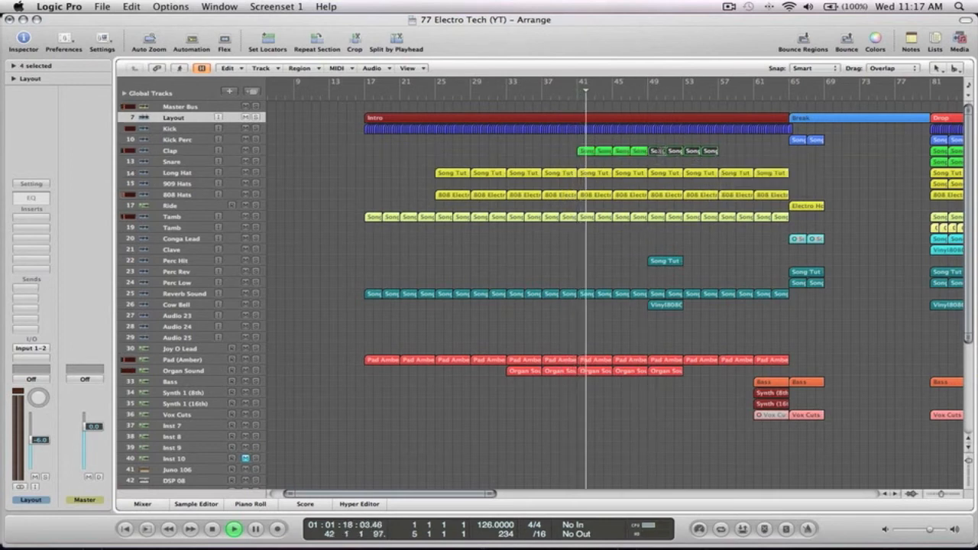
drag(656, 152, 726, 153)
Repeat the Perc Hit, Cow Bell and Organ Sound regions up to the end of the Intro at bar 65
click(667, 261)
shift+click(666, 305)
drag(666, 263, 765, 264)
drag(694, 393, 768, 373)
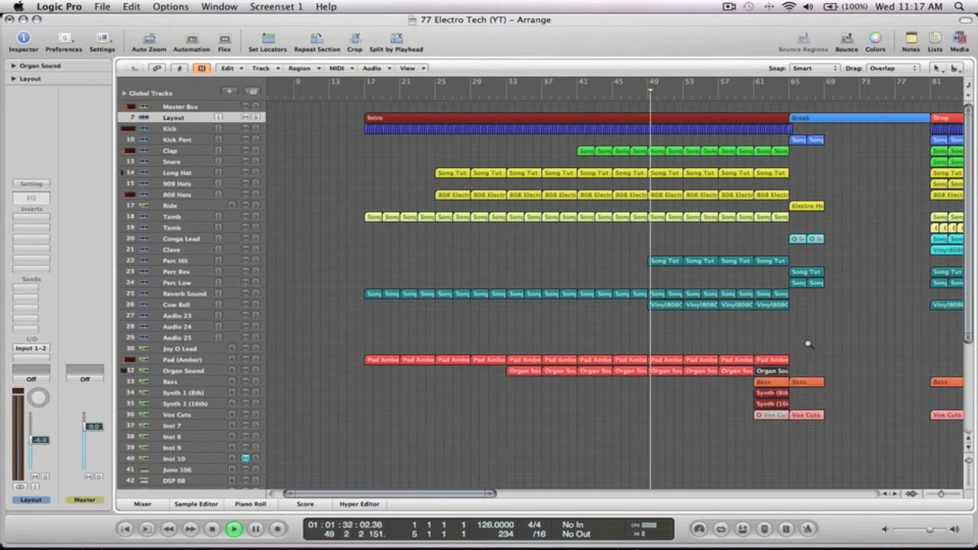
Copy both Synth 1 regions back to bar 17 and repeat them to fill the whole Intro up to bar 65
ctrl+alt+click(801, 343)
click(497, 291)
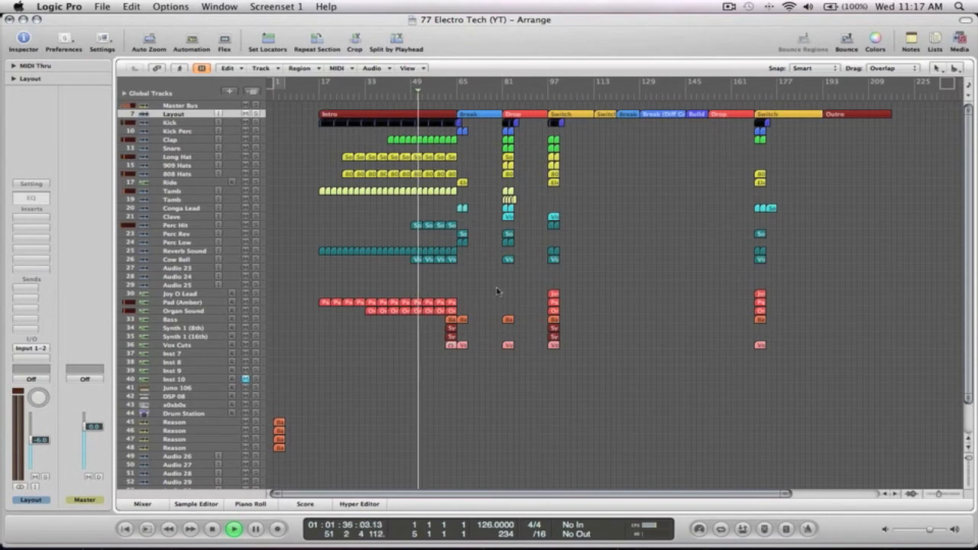
drag(492, 379, 345, 272)
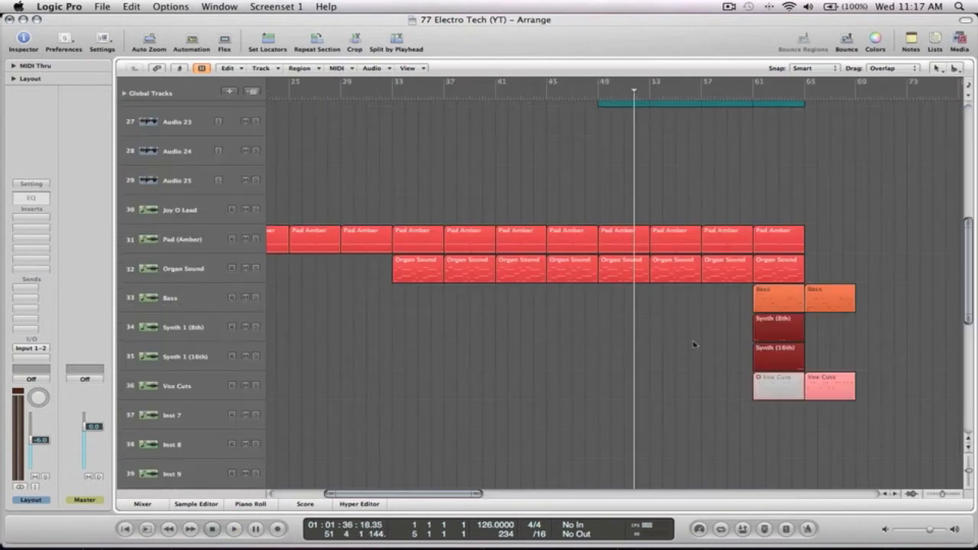
ctrl+alt+click(672, 320)
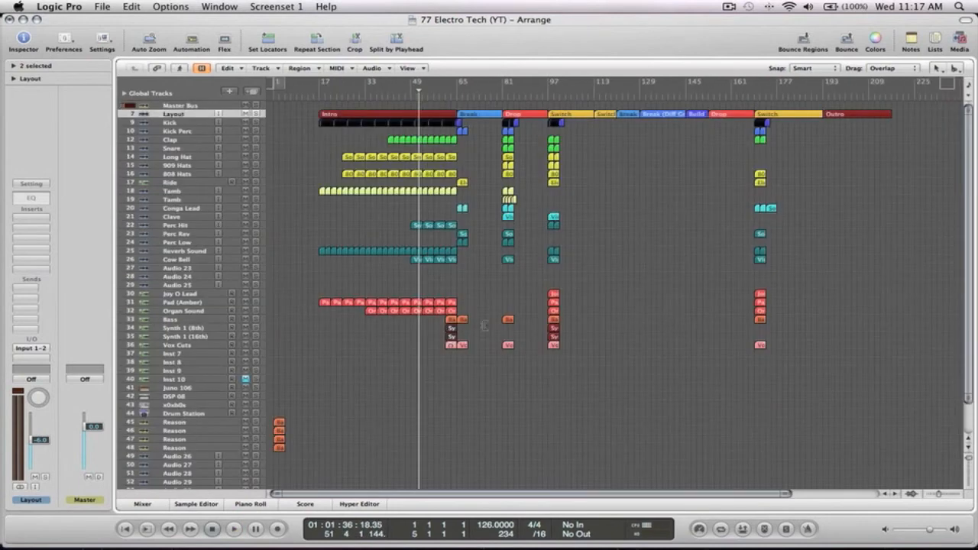
drag(450, 328, 325, 329)
drag(324, 329, 417, 330)
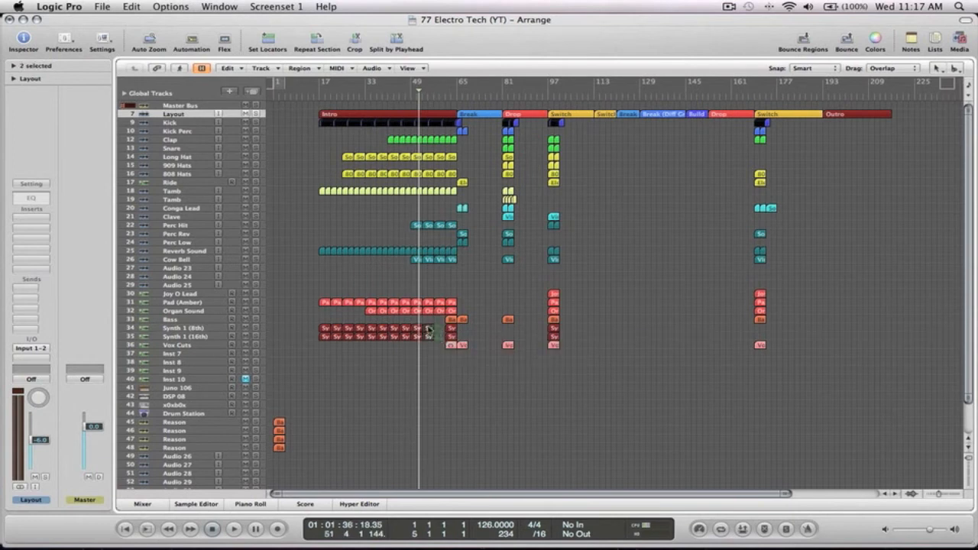
drag(429, 330, 441, 331)
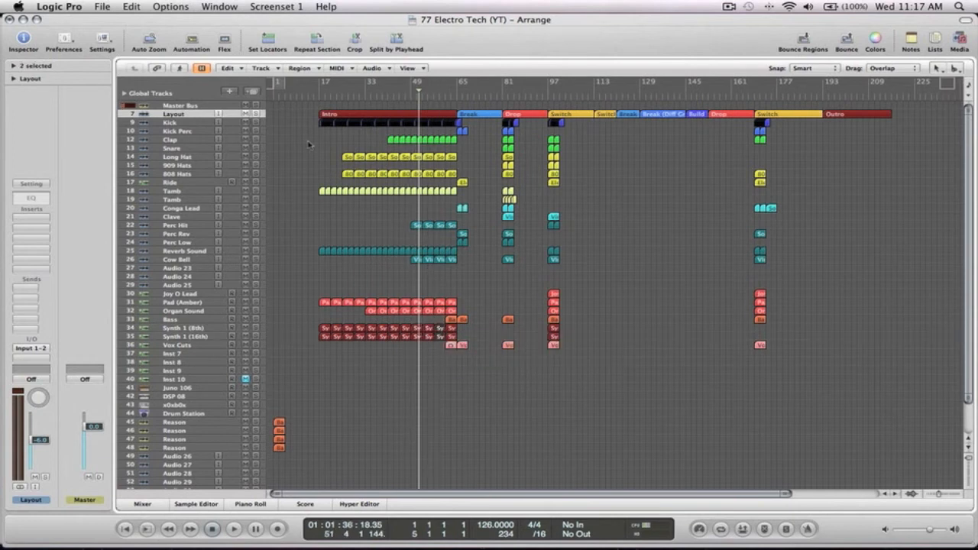
Play the Intro from bar 17 and copy the Bass region so it fills bars 41 to 65
double_click(317, 98)
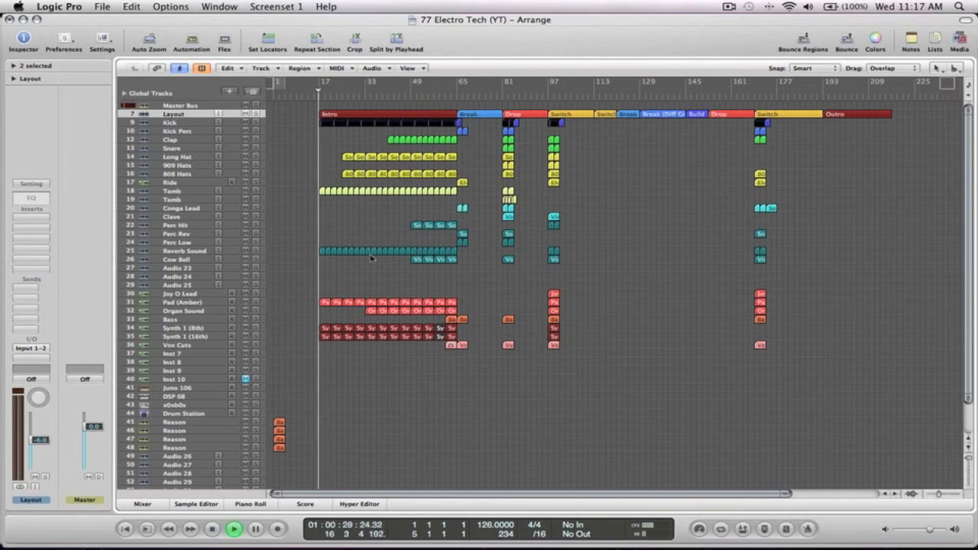
click(375, 229)
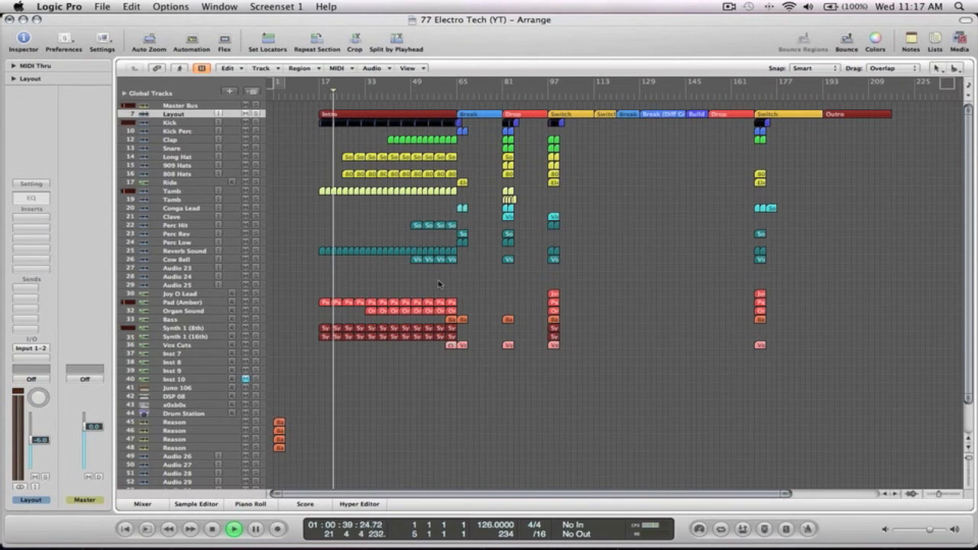
drag(487, 367, 320, 128)
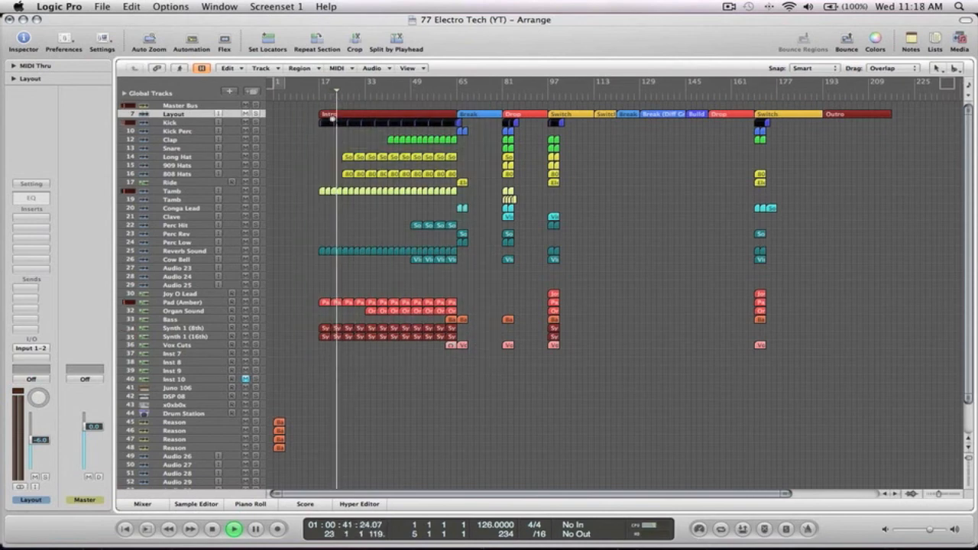
drag(348, 93, 839, 183)
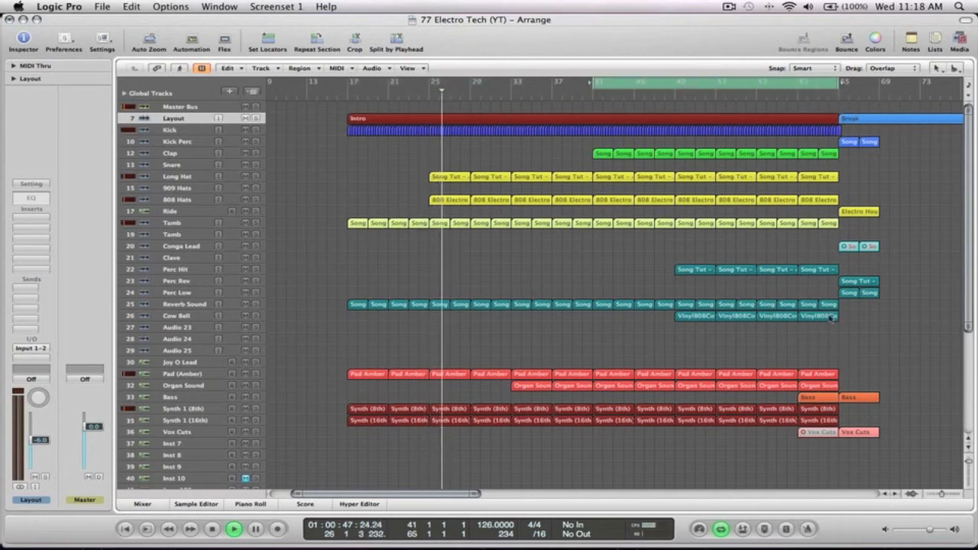
drag(820, 396, 685, 399)
shift+click(611, 398)
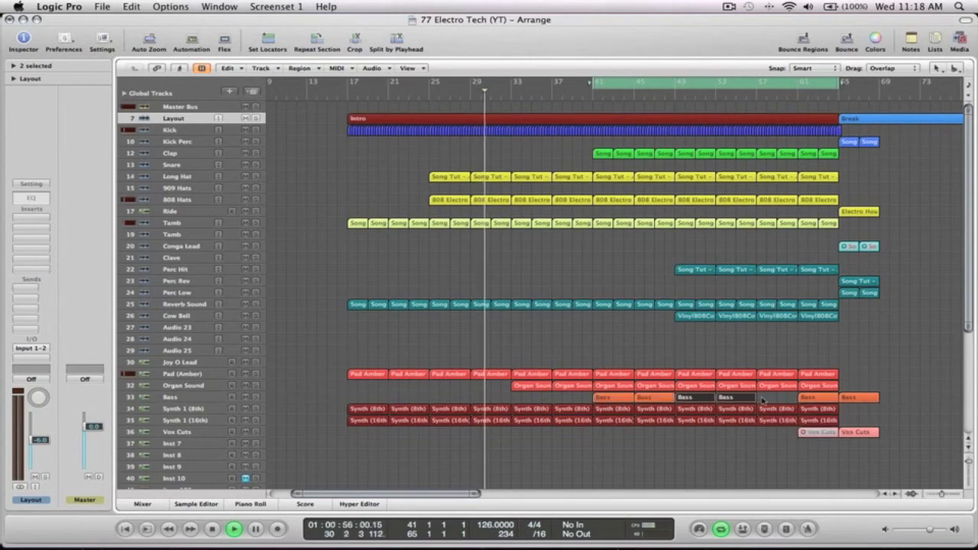
drag(745, 399, 786, 399)
ctrl+alt+click(779, 356)
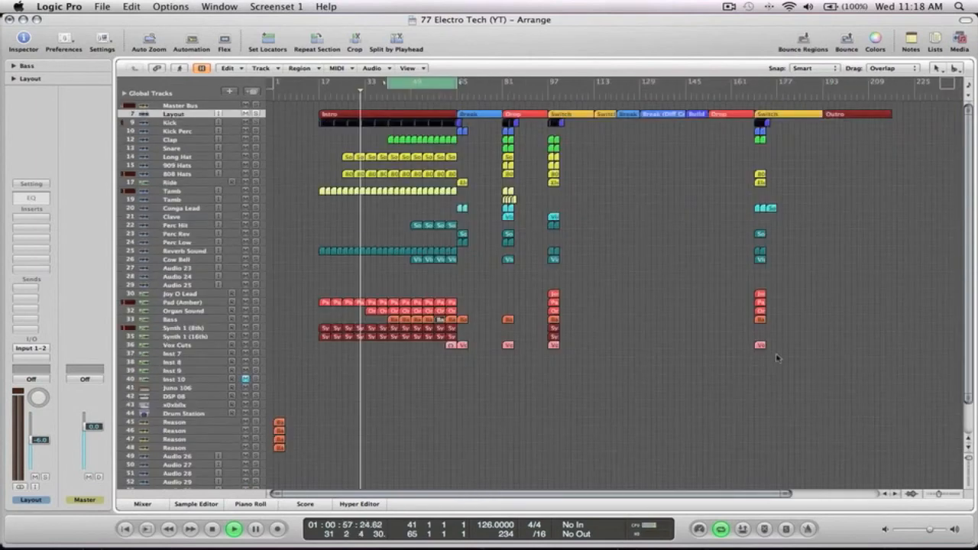
Play the arrangement from bar 49 to check the end of the Intro, and stop playback
click(464, 395)
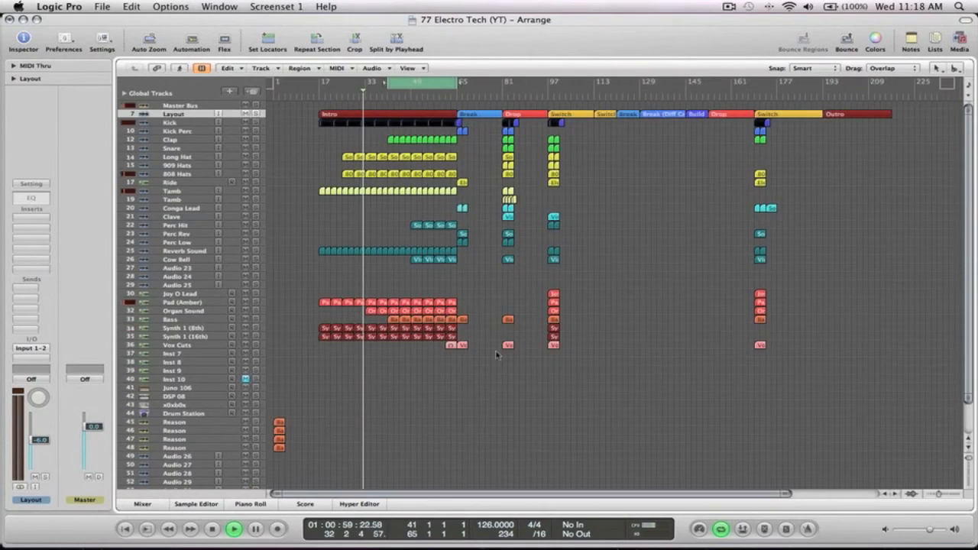
click(411, 90)
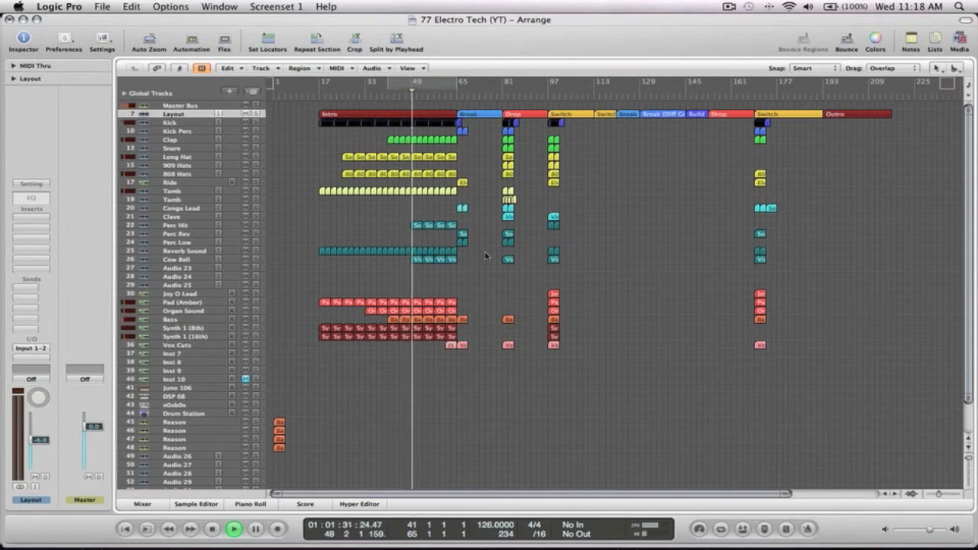
mouse_move(506, 366)
mouse_down()
mouse_move(456, 269)
mouse_move(292, 93)
mouse_up()
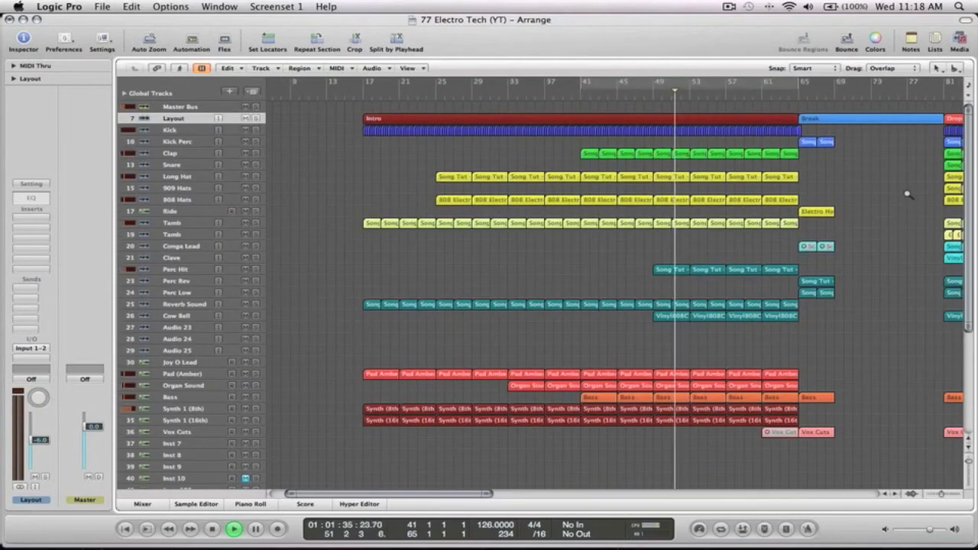
ctrl+alt+click(864, 189)
drag(506, 367, 459, 131)
ctrl+alt+click(600, 188)
key(space)
Try thinning out the Cow Bell part by deleting its region at bar 53
drag(514, 373, 293, 180)
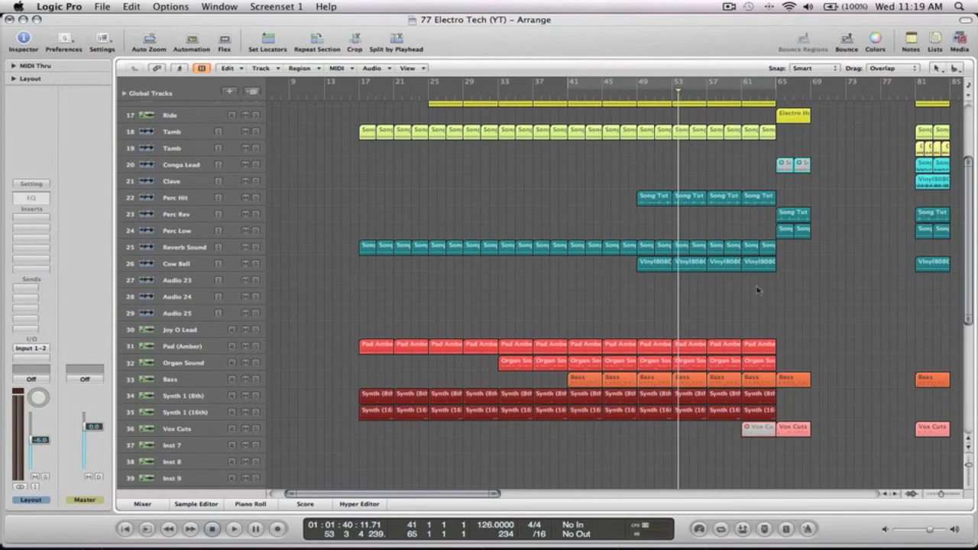
mouse_move(672, 275)
mouse_down()
mouse_move(625, 266)
mouse_move(662, 274)
mouse_up()
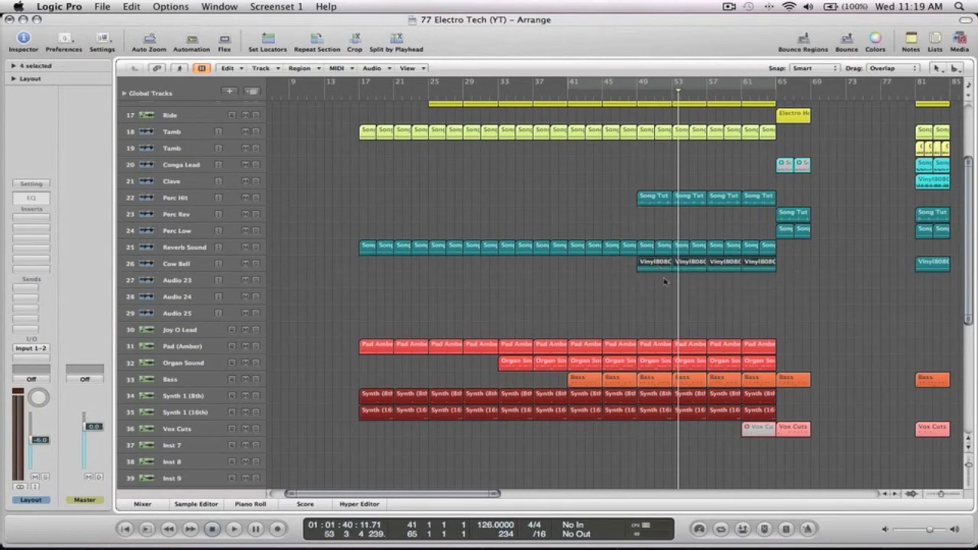
click(696, 271)
key(Delete)
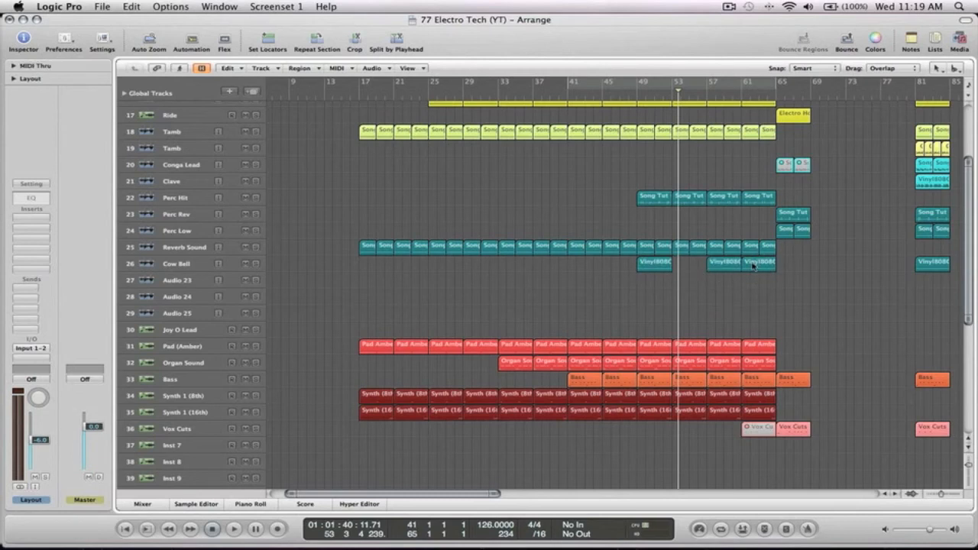
Copy the four Cow Bell regions back to fill the Intro from bar 17, and play the Intro from its start
drag(766, 277, 659, 272)
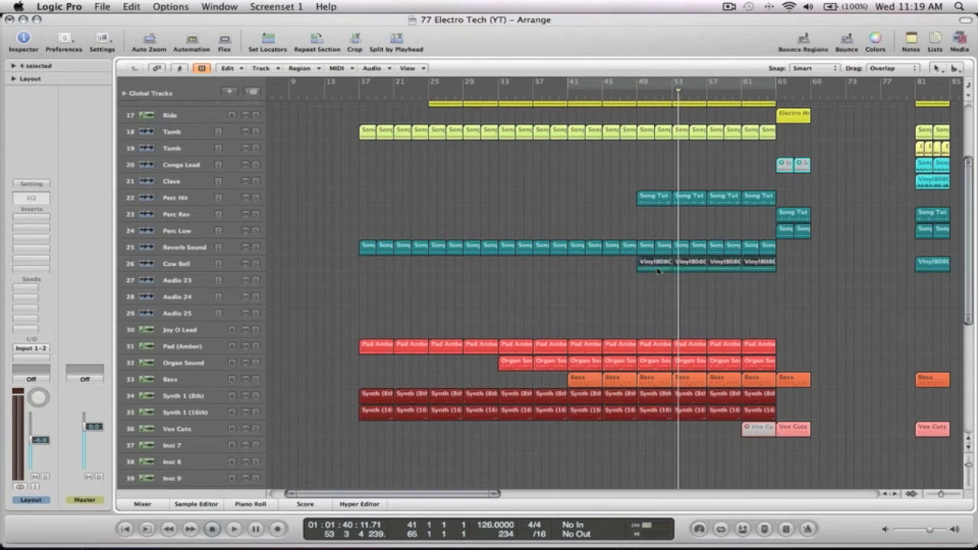
mouse_move(506, 266)
mouse_down()
mouse_move(360, 269)
mouse_move(516, 271)
mouse_up()
click(360, 98)
key(space)
ctrl+alt+click(436, 276)
drag(485, 278, 319, 251)
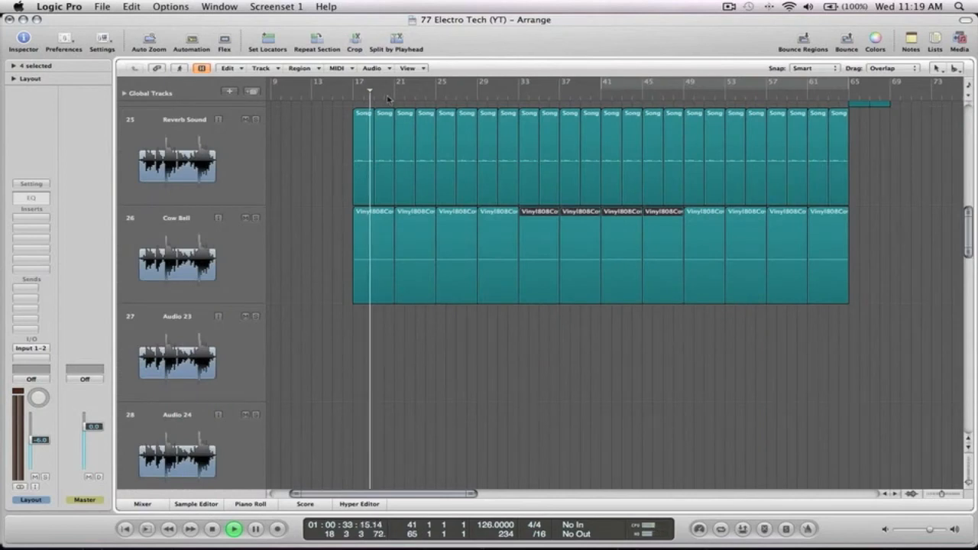
ctrl+alt+click(489, 222)
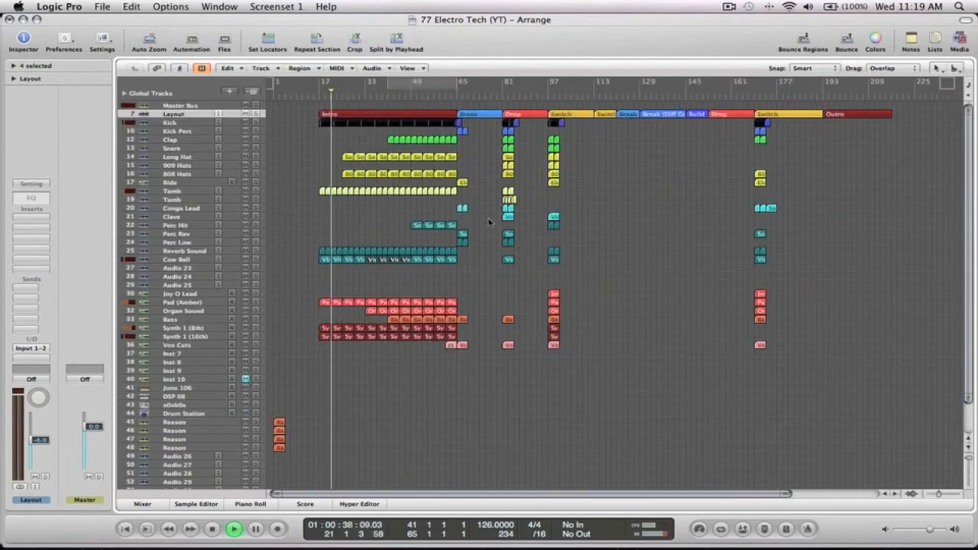
click(430, 211)
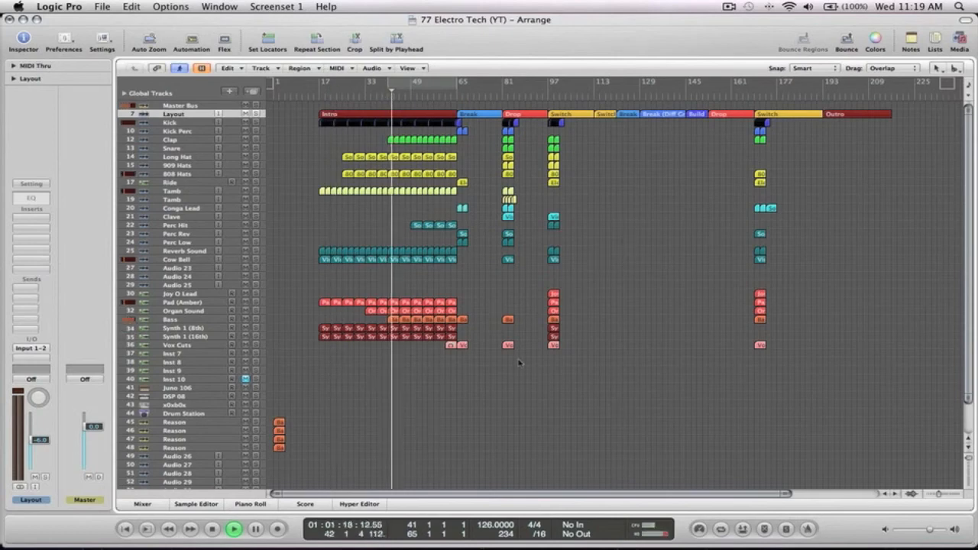
Repeat the two Kick Perc regions from bar 65 across the Break up to bar 81
drag(510, 372, 318, 113)
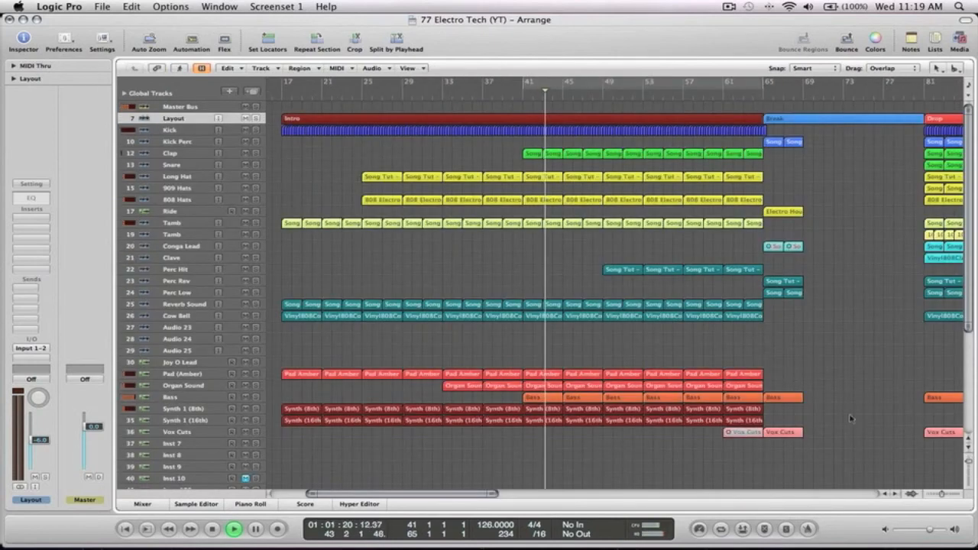
drag(943, 446, 738, 130)
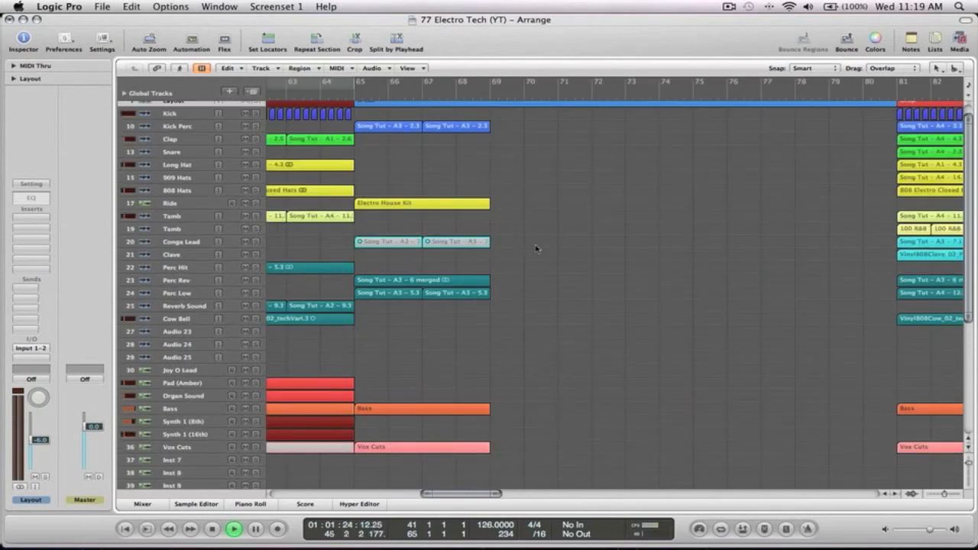
drag(433, 138, 407, 130)
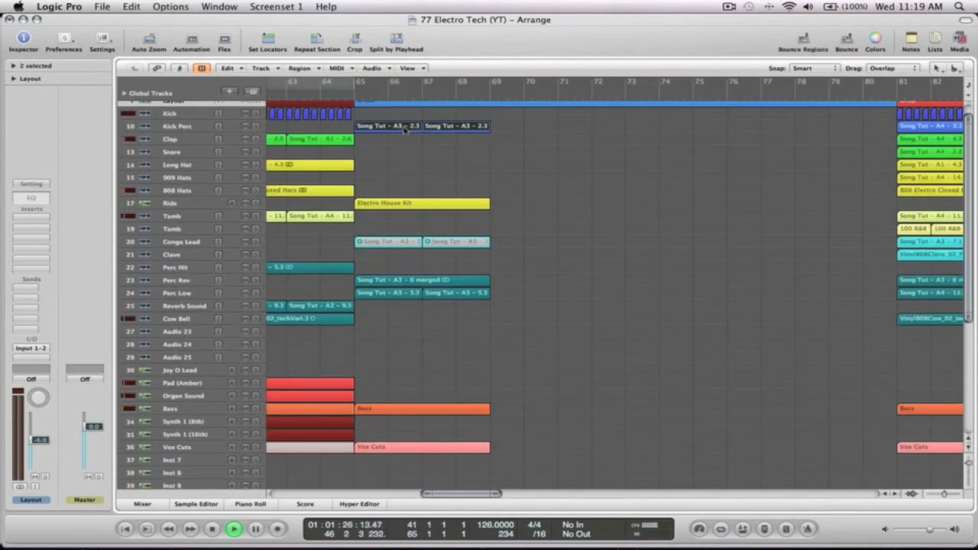
drag(487, 130, 622, 130)
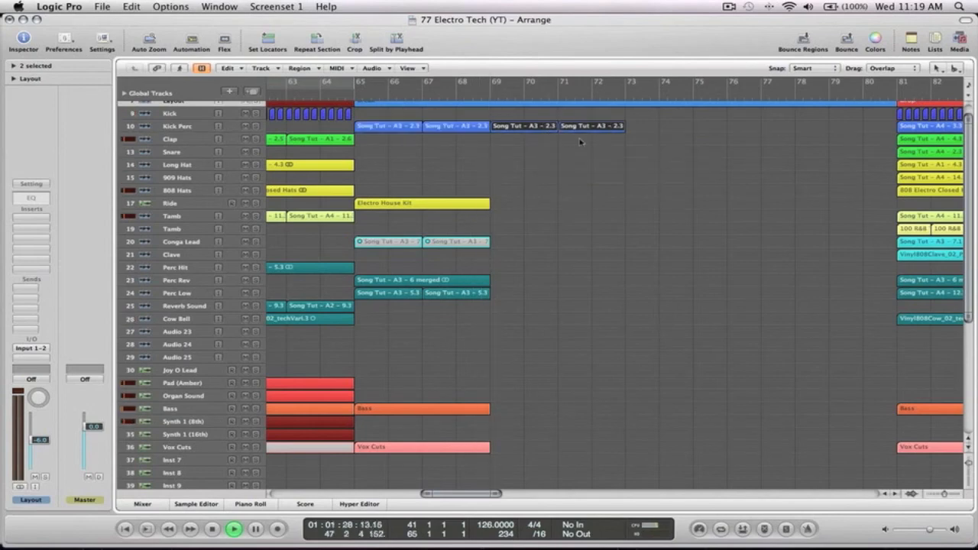
drag(411, 137, 397, 130)
mouse_move(561, 129)
mouse_down()
mouse_move(649, 132)
mouse_move(640, 163)
mouse_up()
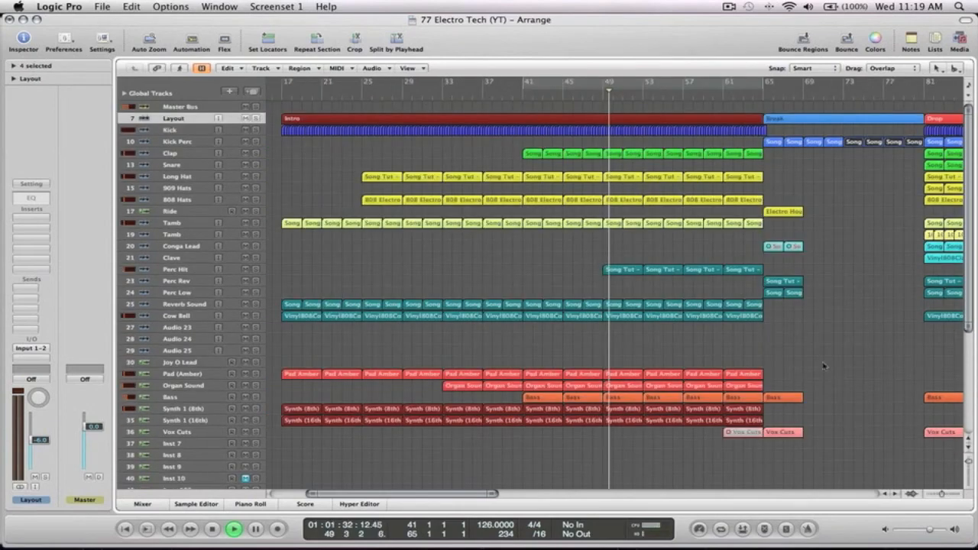
Repeat the Perc Rev and Perc Low regions together across the Break up to bar 81
drag(945, 462, 754, 124)
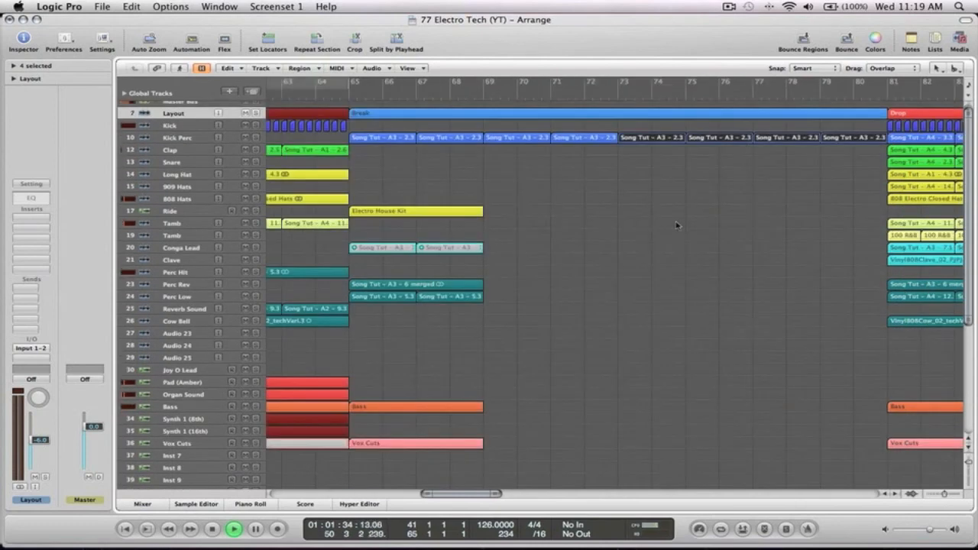
drag(512, 307, 378, 287)
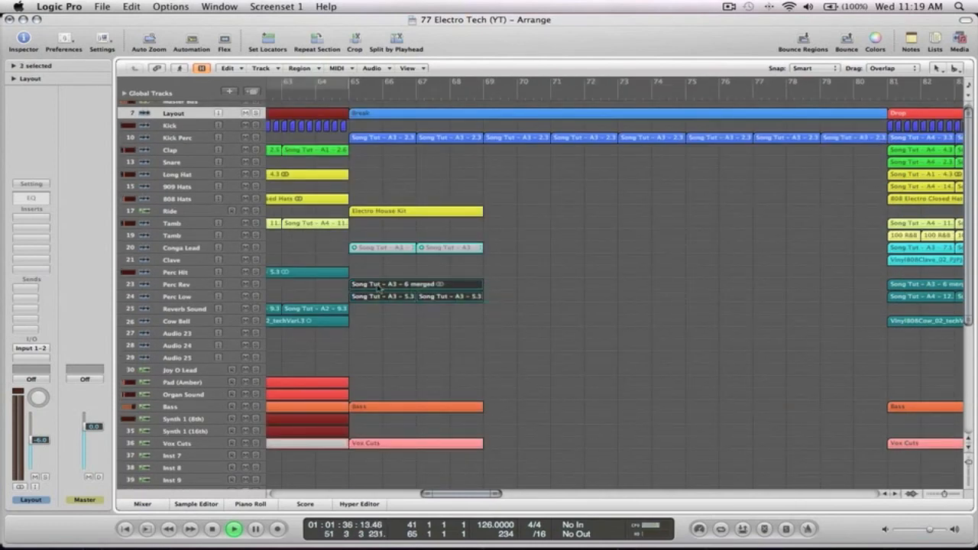
drag(453, 287, 515, 287)
mouse_move(597, 298)
mouse_down()
mouse_move(344, 293)
mouse_move(531, 298)
mouse_up()
key(super+z)
drag(658, 303, 392, 286)
drag(550, 289, 656, 289)
ctrl+alt+click(654, 248)
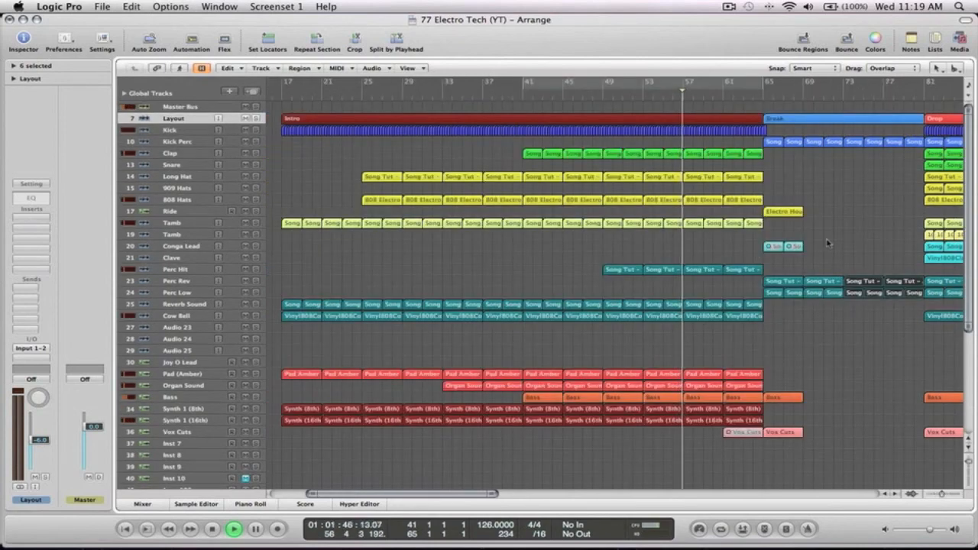
Copy the 909 Hats regions from the Drop into the Intro to fill bars 57 to 65, and play from bar 57
ctrl+alt+click(825, 242)
drag(615, 386, 402, 86)
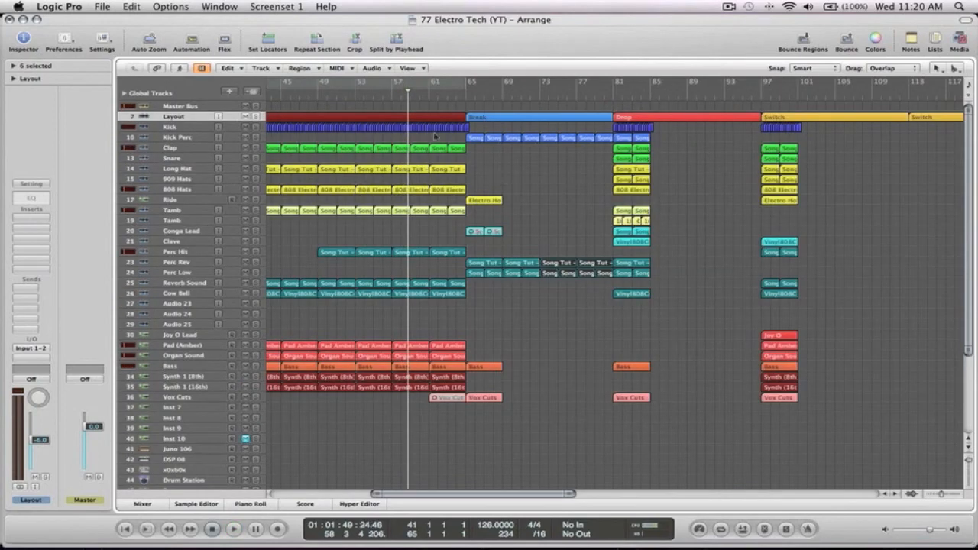
click(662, 184)
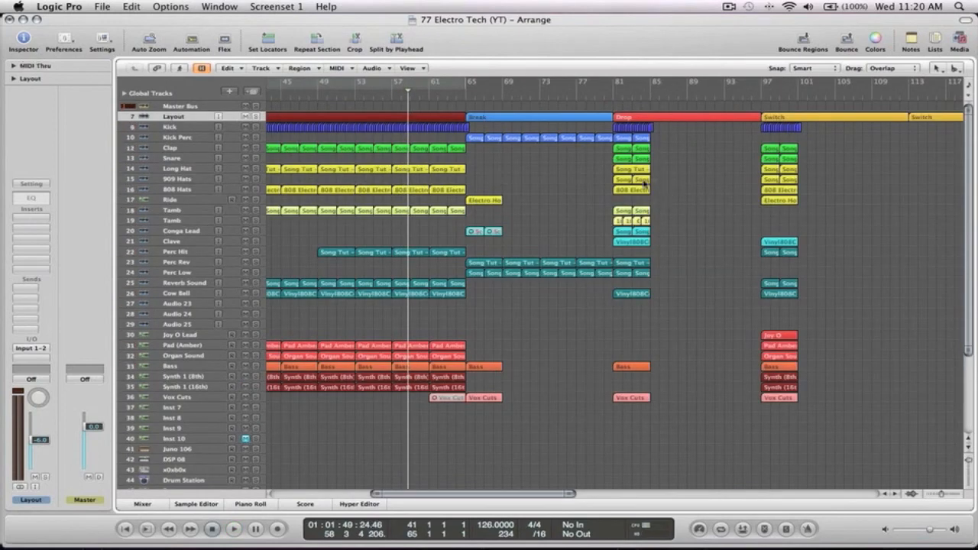
mouse_move(625, 182)
mouse_down()
mouse_move(402, 182)
mouse_move(438, 184)
mouse_up()
click(388, 98)
key(space)
key(z)
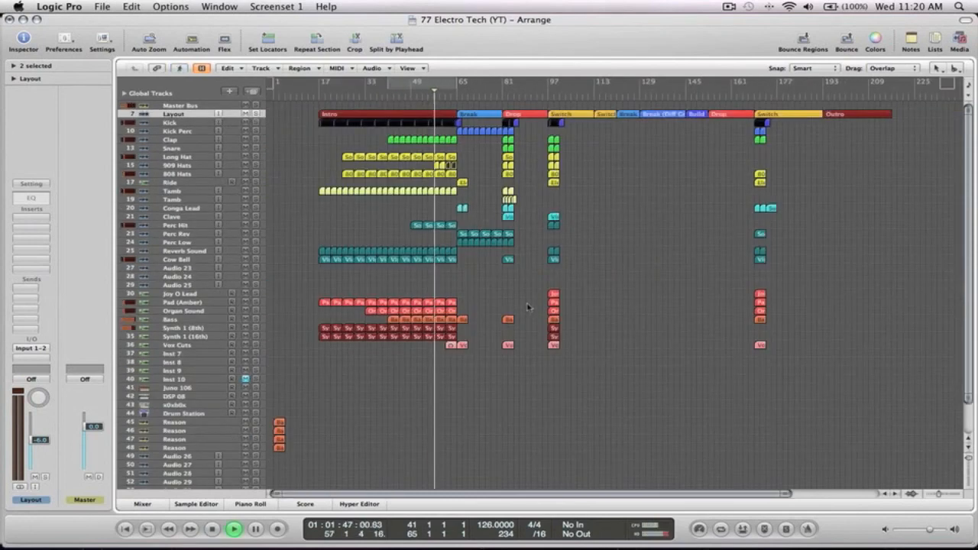
Repeat the Ride region at bar 65 across the Break up to bar 81
drag(578, 372, 414, 197)
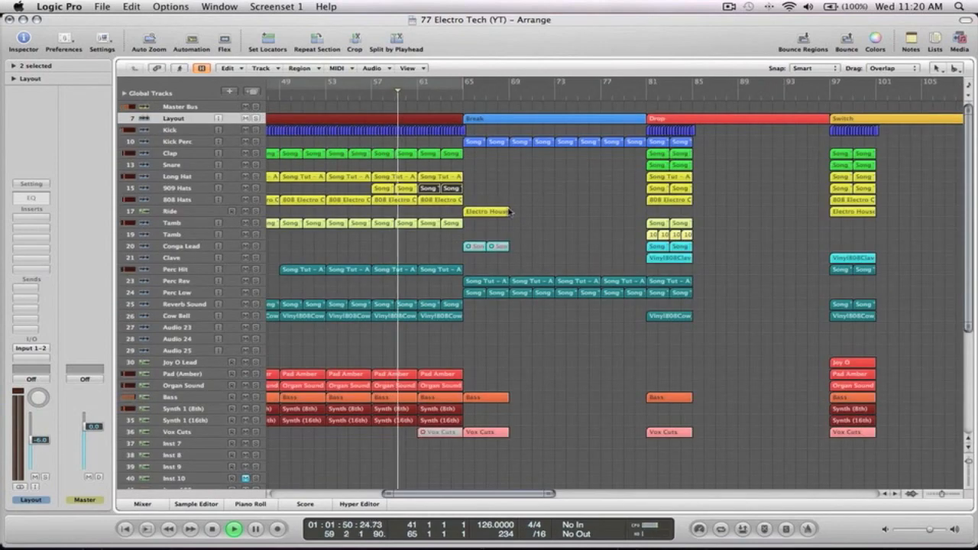
click(500, 212)
drag(495, 214, 585, 217)
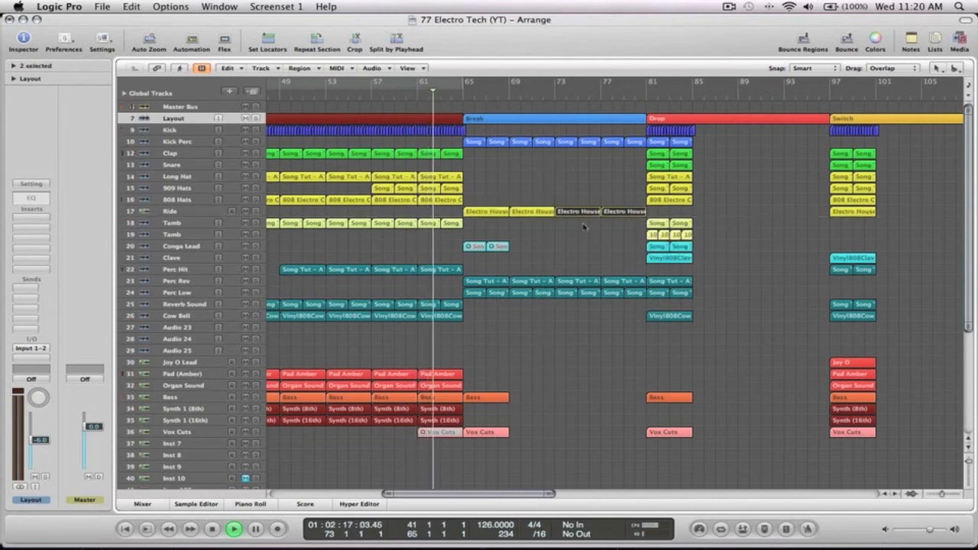
Repeat the Bass and Vox Cuts regions at bar 65 across the Break up to bar 81
drag(483, 398, 634, 400)
drag(504, 433, 616, 436)
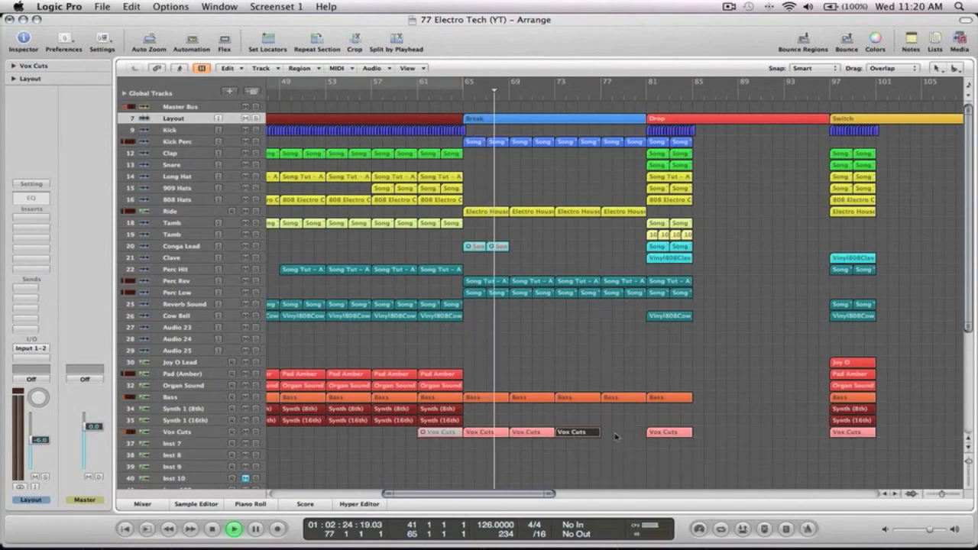
ctrl+alt+click(600, 363)
Stop playback and delete the Vox Cuts regions between bars 65 and 77 of the Break
key(space)
drag(531, 370, 445, 309)
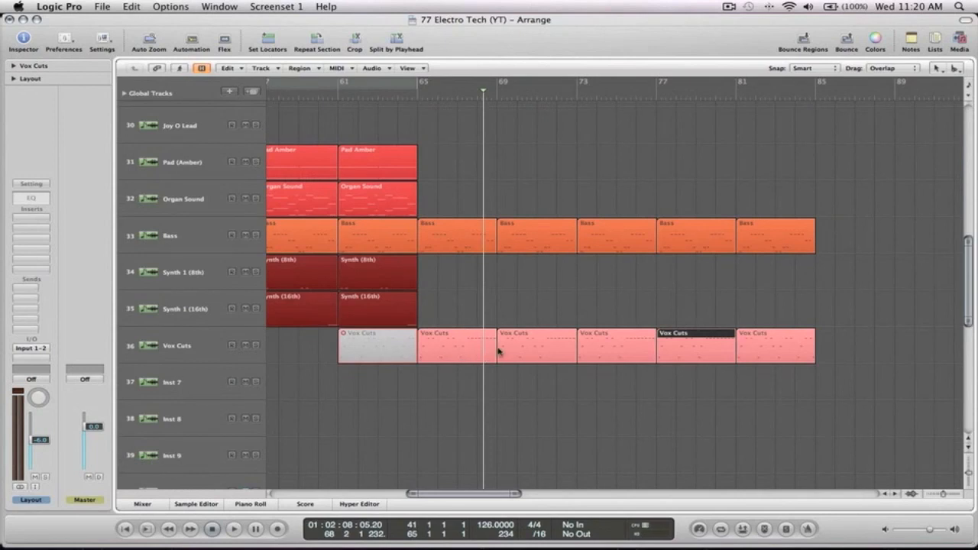
drag(601, 370, 535, 343)
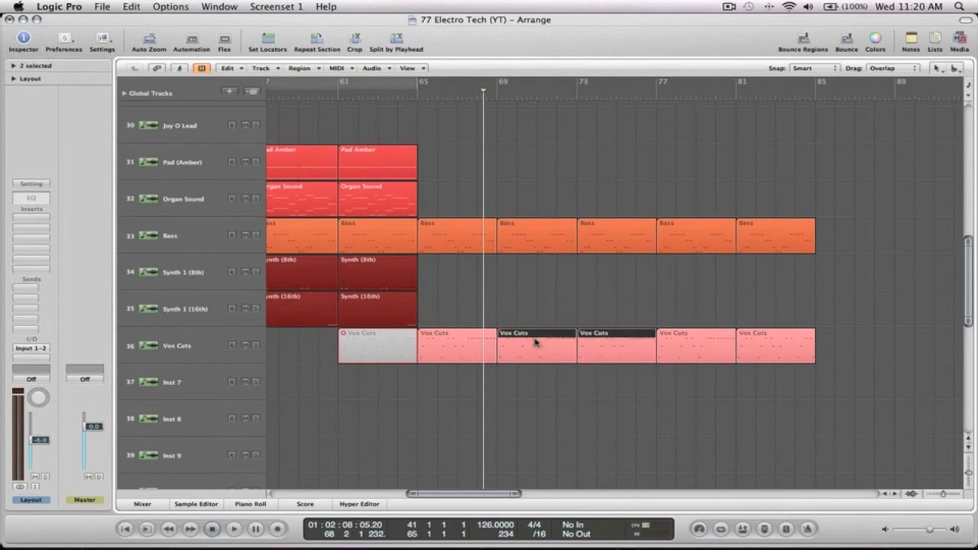
key(Delete)
click(456, 346)
super+click(457, 343)
key(Delete)
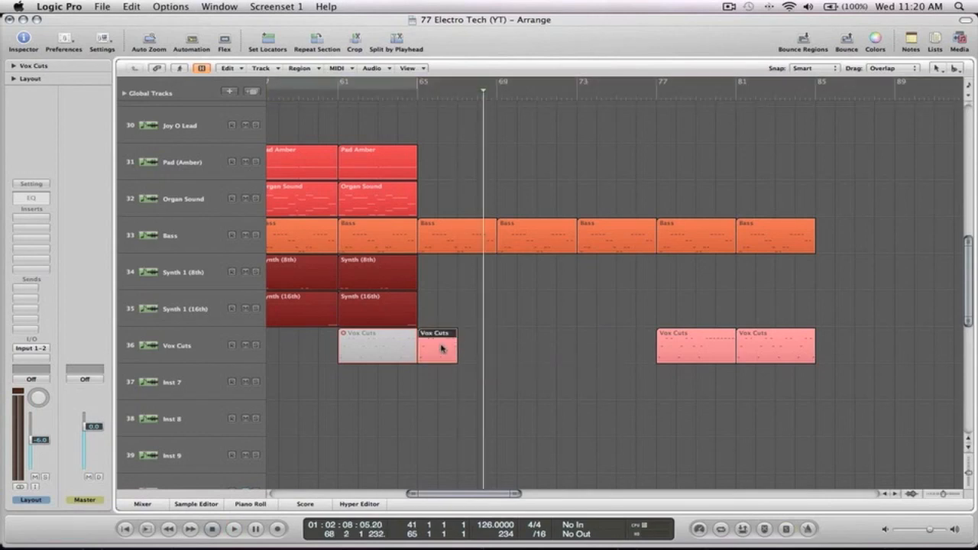
drag(458, 348, 478, 349)
shift+click(444, 344)
key(Delete)
Fill bars 65 to 77 with unmuted copies of the muted Vox Cuts region at bar 61, and play from the start of the Break
drag(374, 349, 611, 349)
key(m)
click(413, 99)
key(z)
key(space)
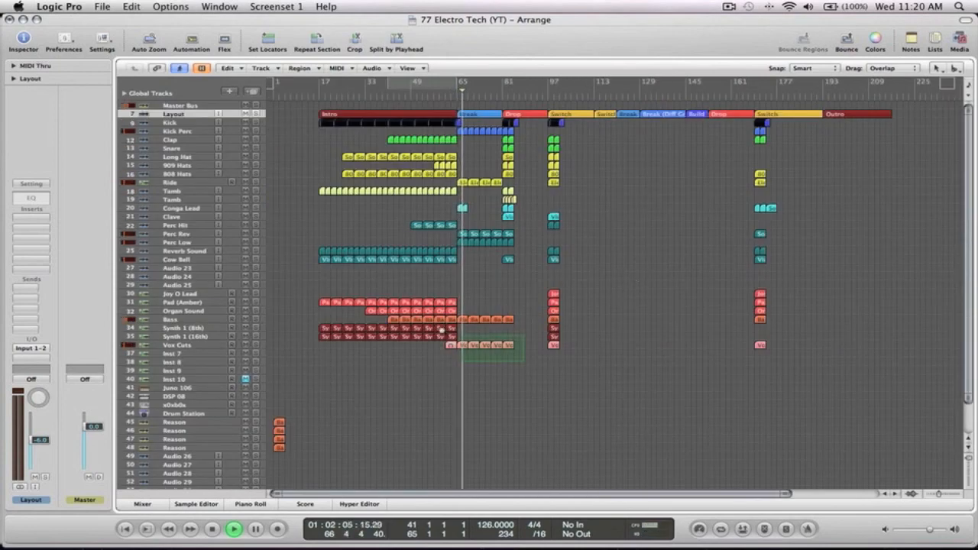
key(z)
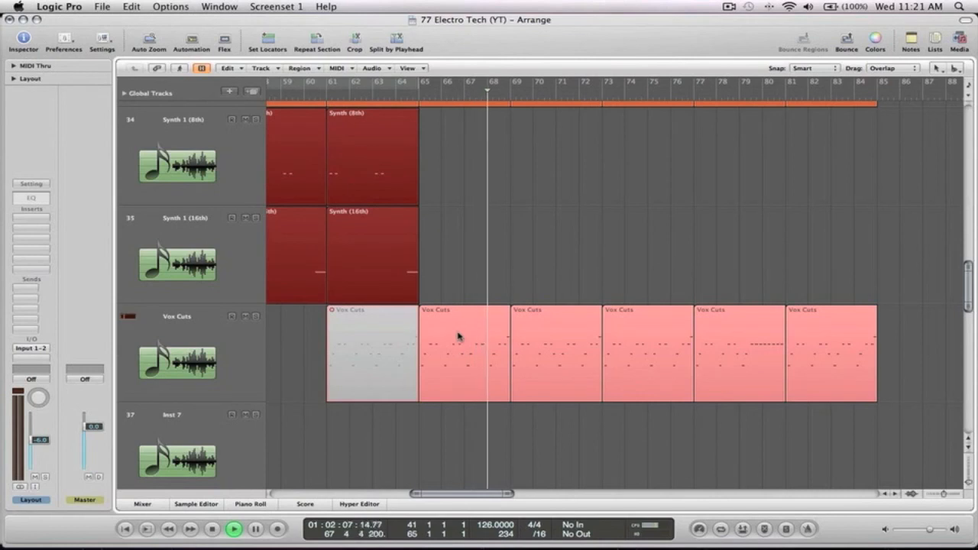
ctrl+alt+click(493, 252)
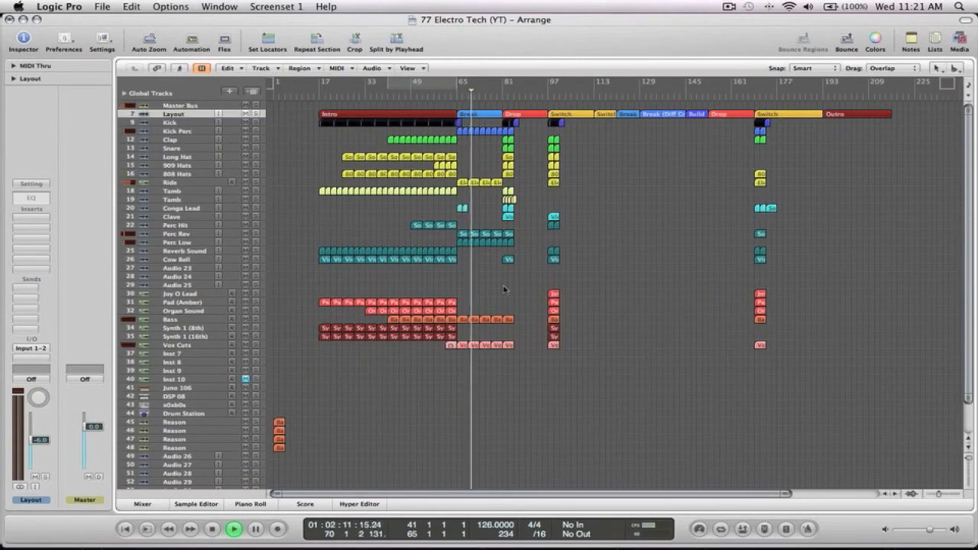
Delete the Bass regions at bars 73 and 77 so the bass drops out for the second half of the Break
drag(543, 388, 440, 263)
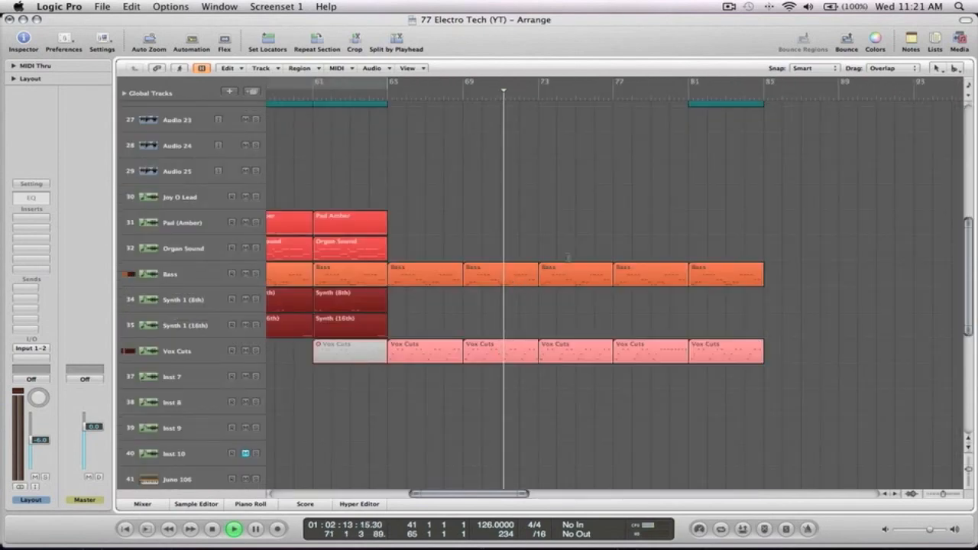
drag(583, 236, 635, 284)
key(Delete)
ctrl+alt+click(622, 240)
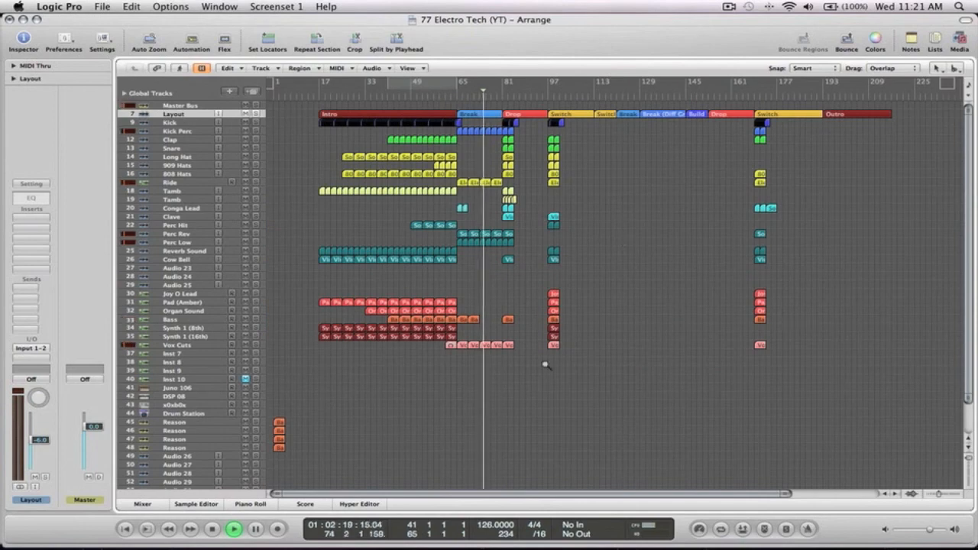
drag(544, 370, 447, 113)
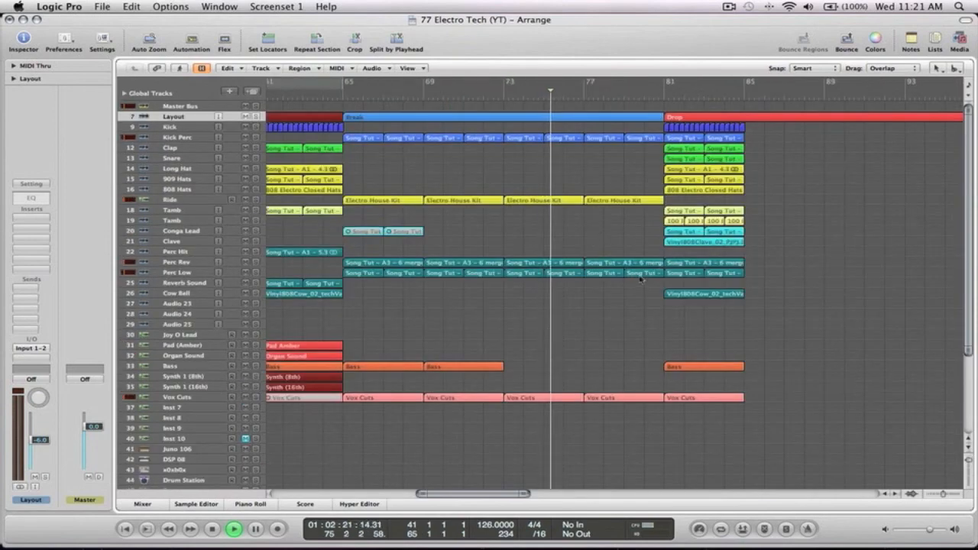
ctrl+alt+click(618, 221)
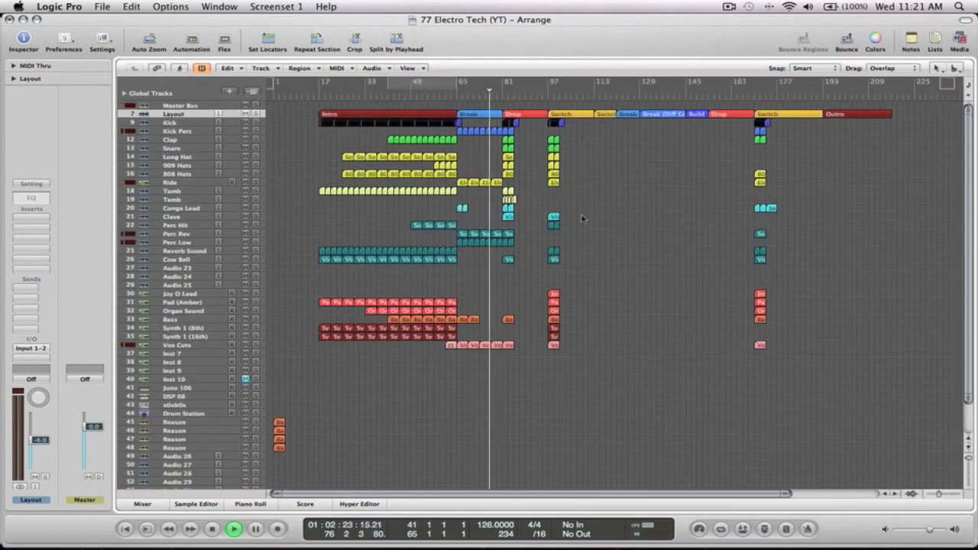